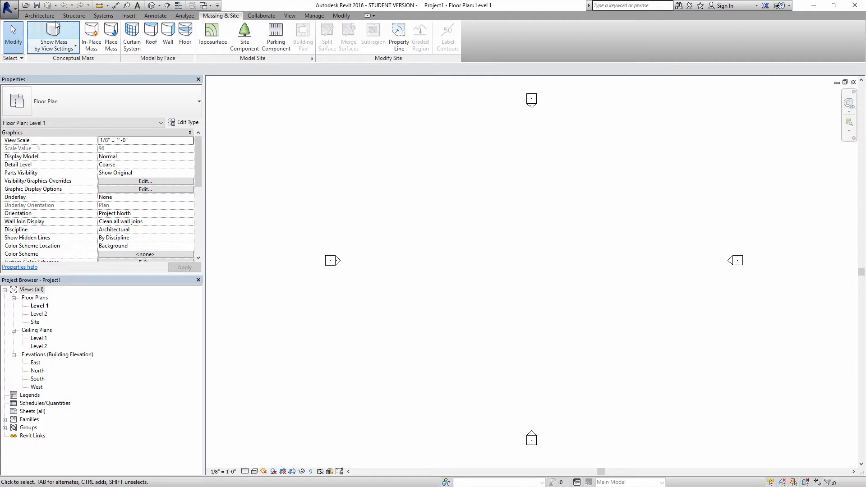
- Draw a 50' long horizontal wall of type Curtain Wall 1 between the elevation markers on the Level 1 plan
left_click(41, 16)
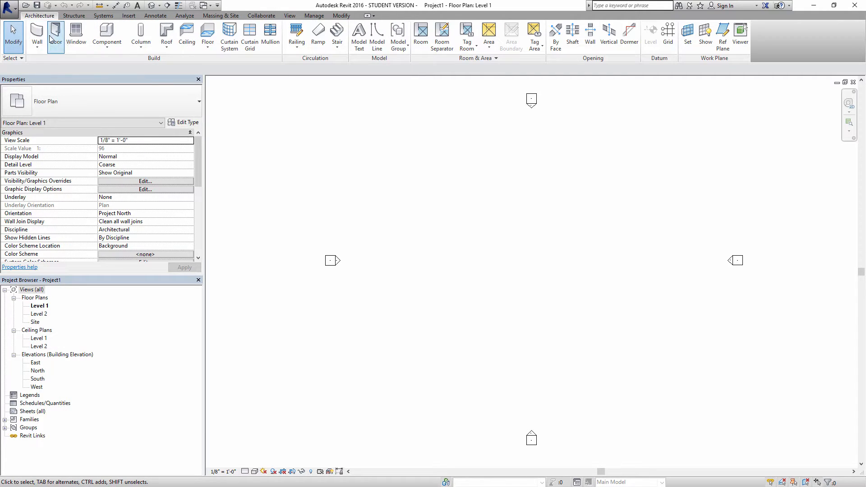
left_click(41, 34)
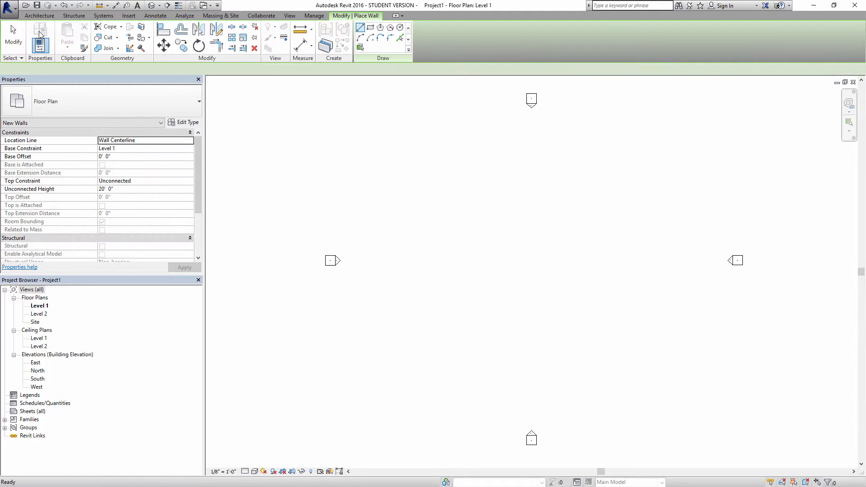
left_click(118, 109)
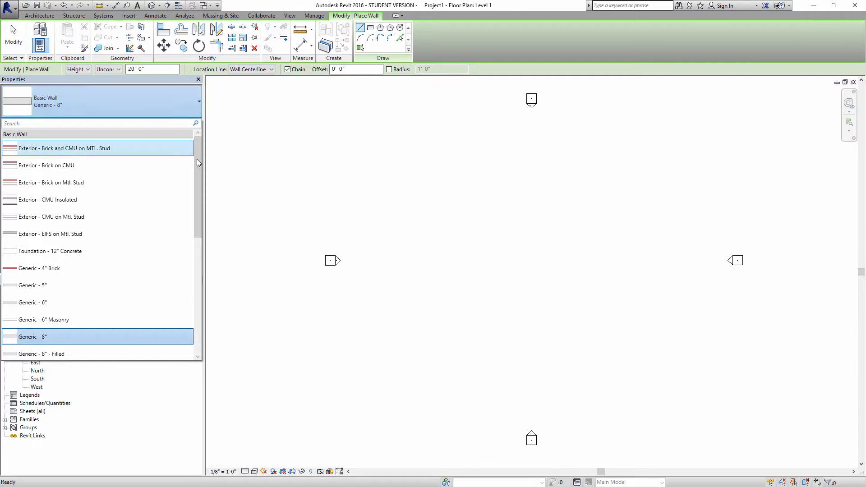
left_click_drag(198, 164, 135, 286)
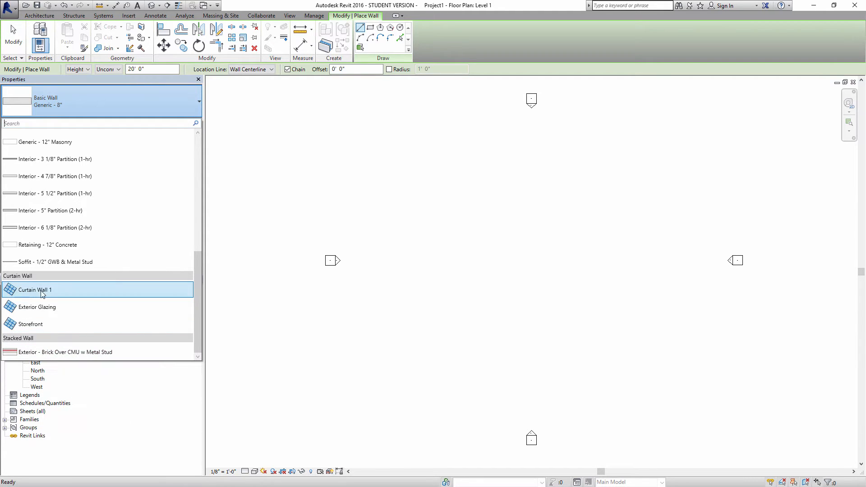
key("Escape")
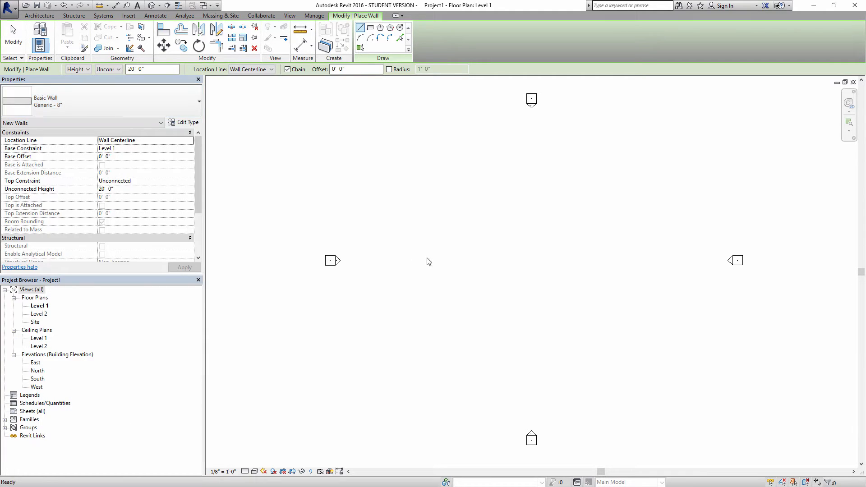
left_click(465, 255)
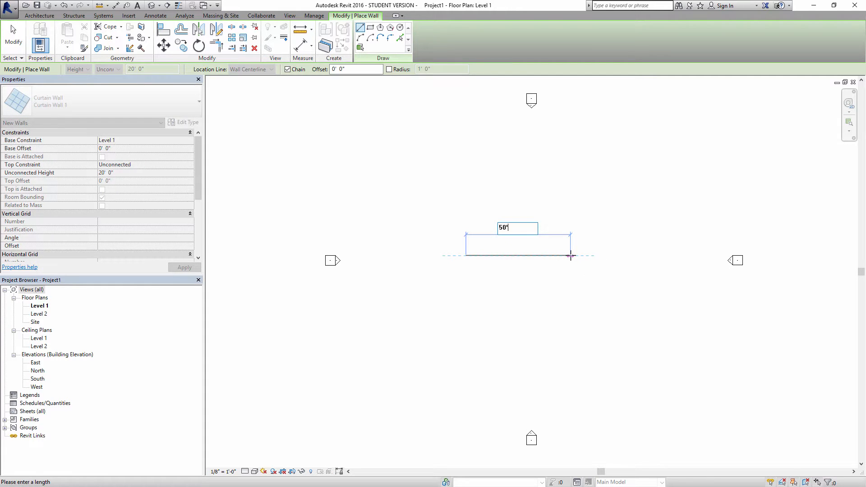
key("Return")
key("Escape")
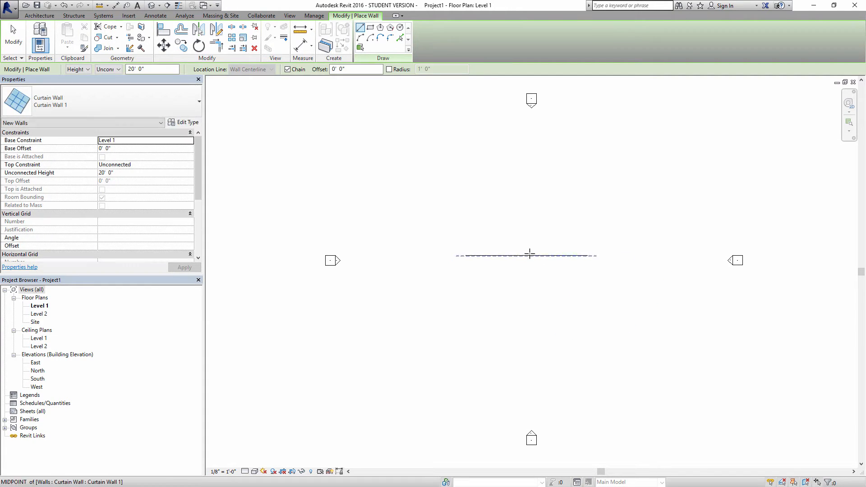
key("Escape")
- Show the curtain wall in the default 3D view with the Shaded visual style, seen more from the front
scroll(501, 273, "up", 3)
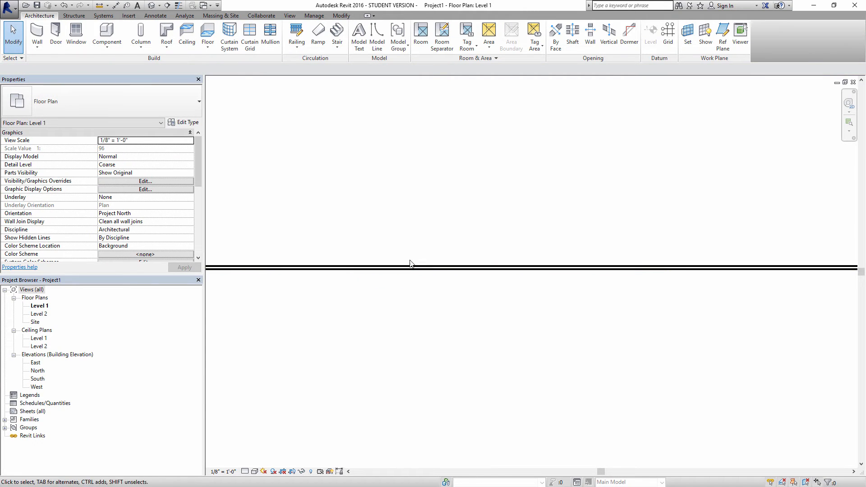
left_click(152, 5)
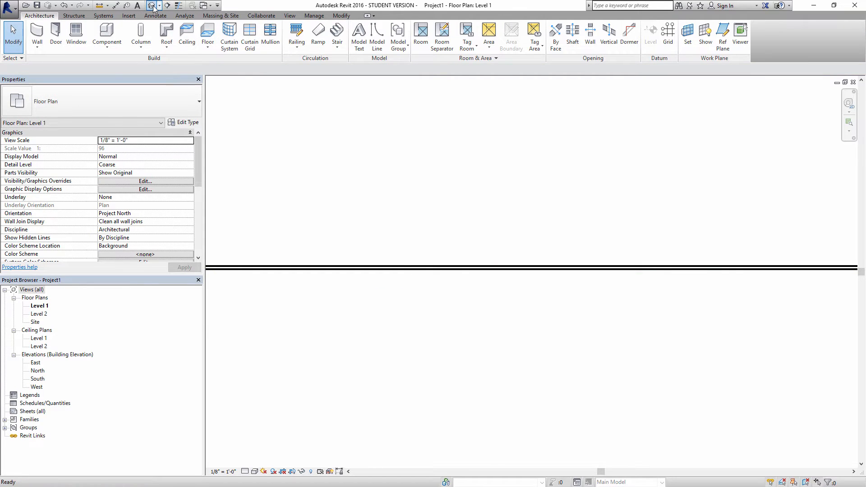
left_click(255, 472)
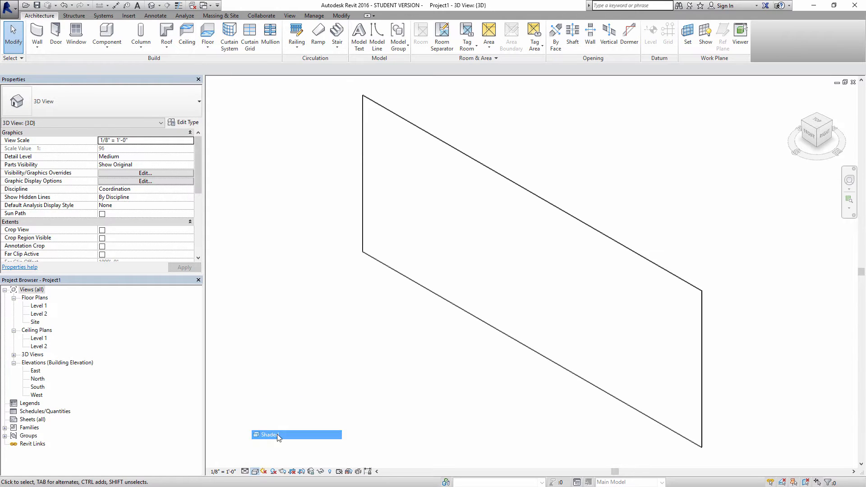
left_click(277, 434)
middle_click_drag(415, 313, 639, 198, "shift")
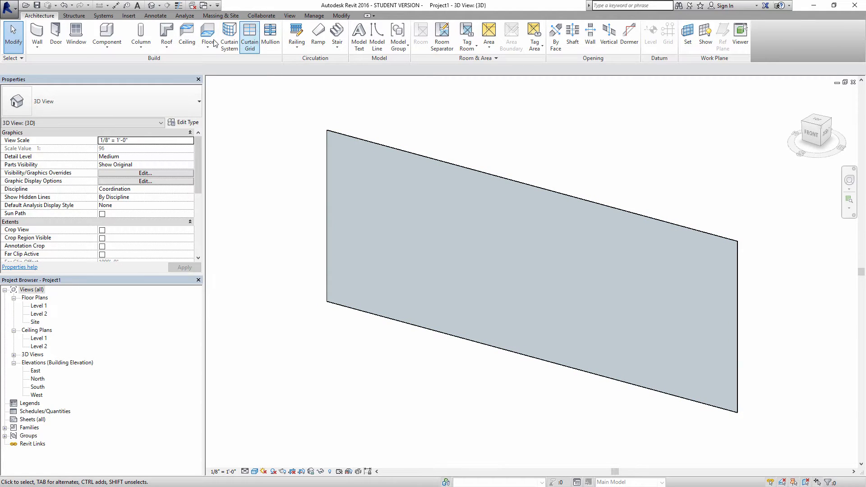
- Add three full-height vertical curtain grids: 6'-0" from the wall's left end, and 17'-6" and 6'-6" from its right end
left_click(250, 36)
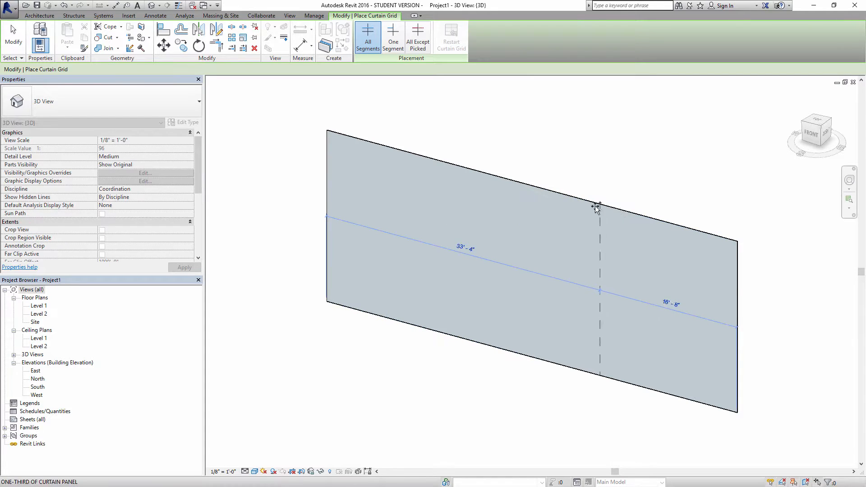
left_click(374, 144)
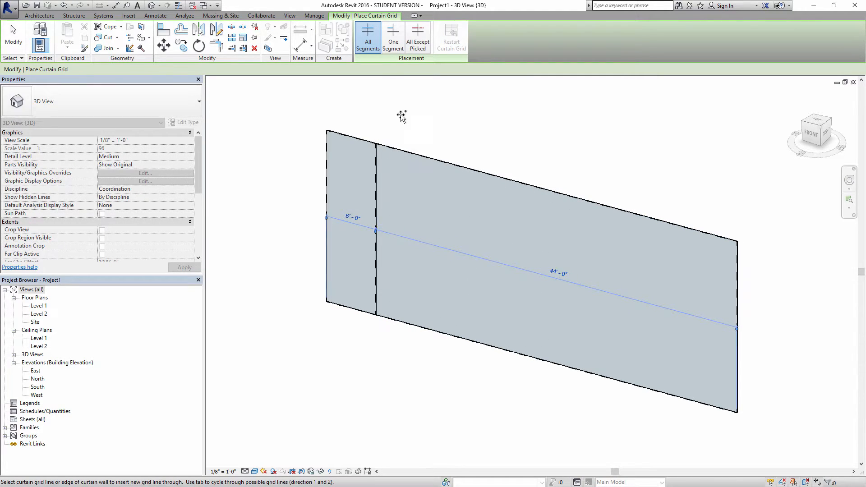
left_click(594, 202)
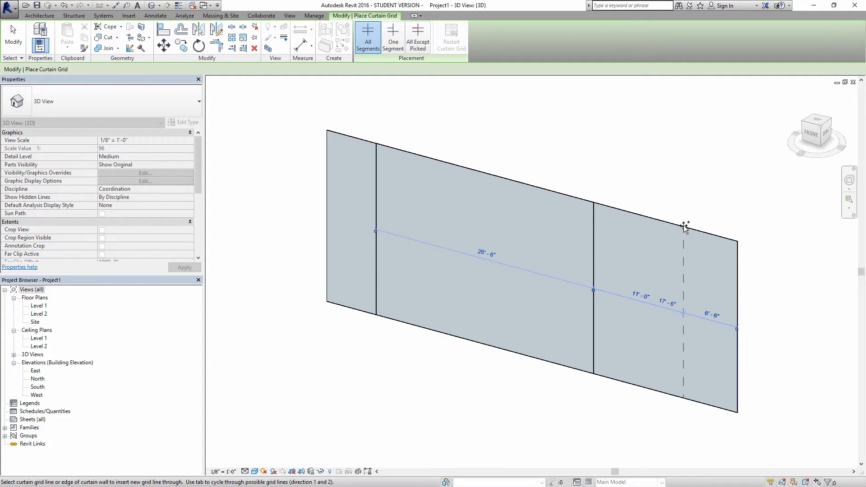
left_click(683, 225)
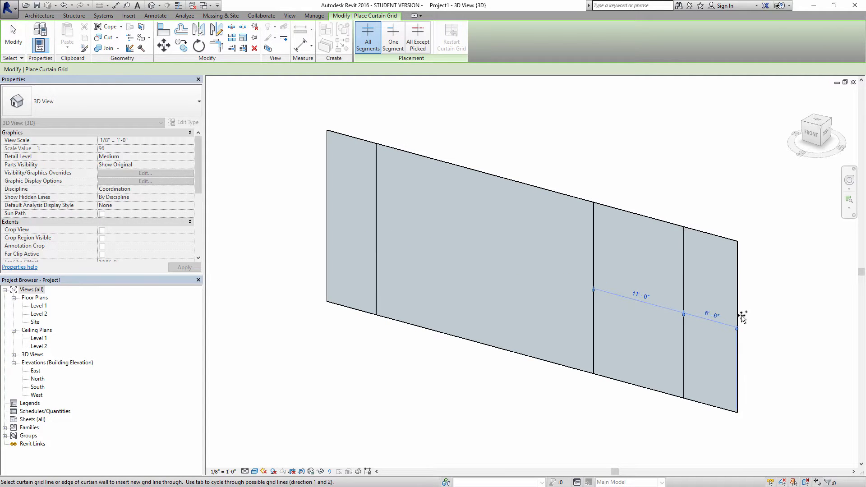
- Add one-segment horizontal grids 4'-6" below the top and 3'-6" above the base, plus an All Except Picked grid skipping both inner bays
left_click(393, 36)
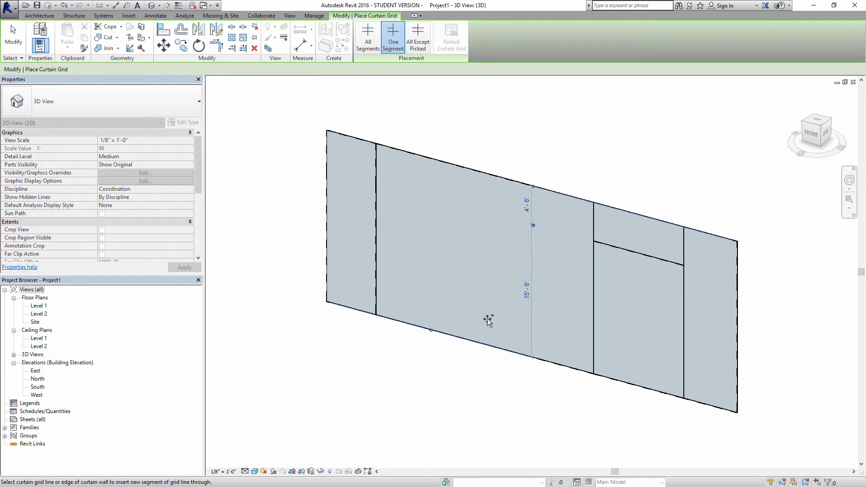
left_click(379, 286)
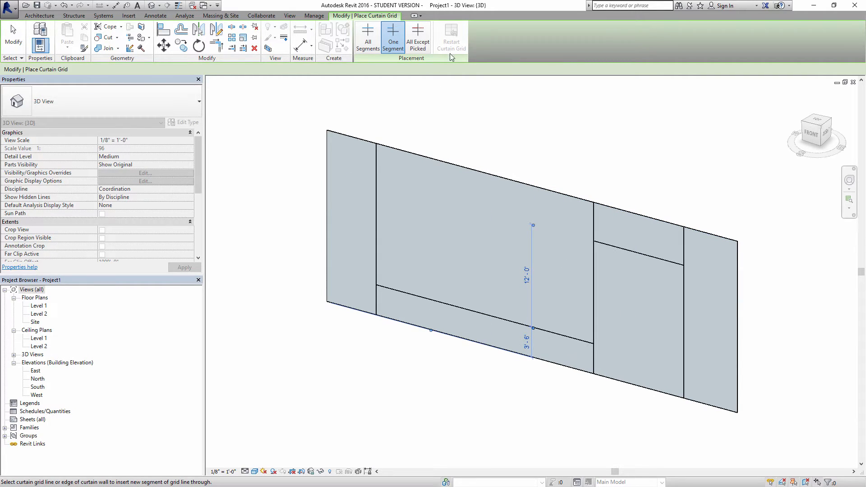
left_click(418, 48)
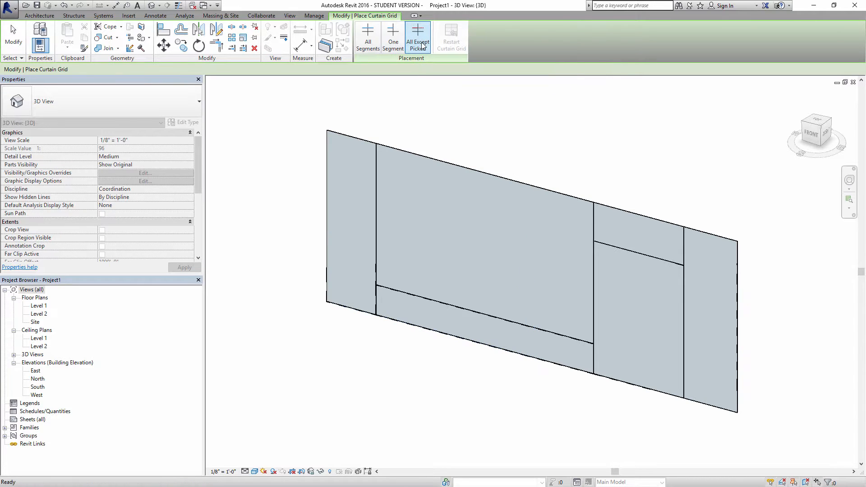
left_click(328, 229)
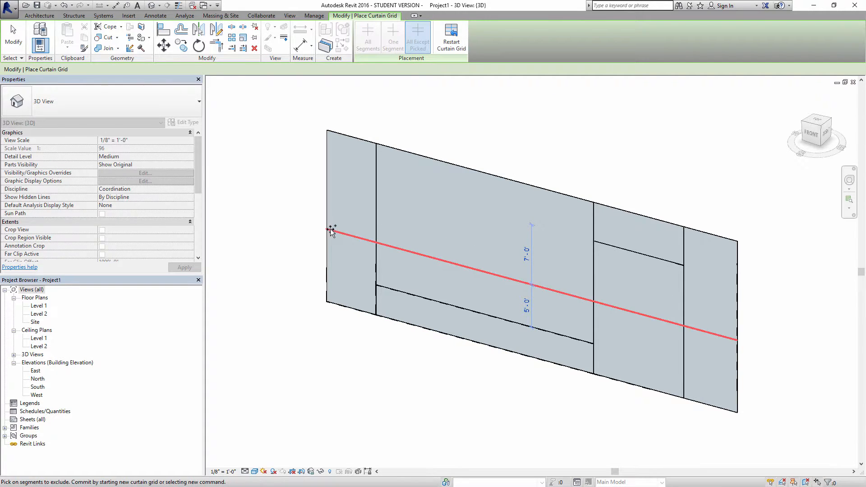
left_click(450, 262)
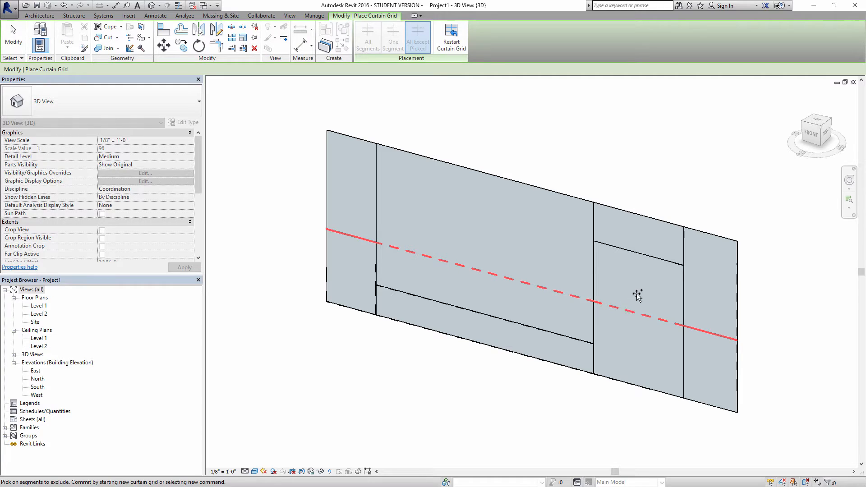
key("w")
key("a")
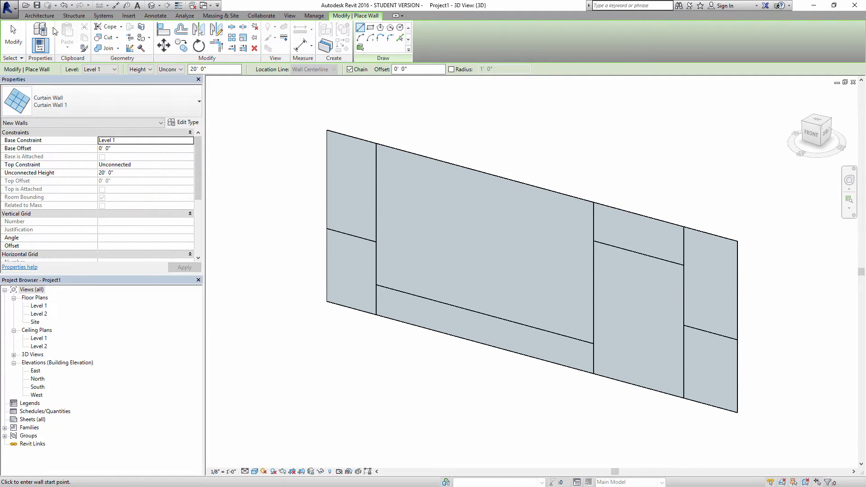
- Place 2.5" x 5" rectangular mullions on all grid lines of the curtain wall
left_click(40, 16)
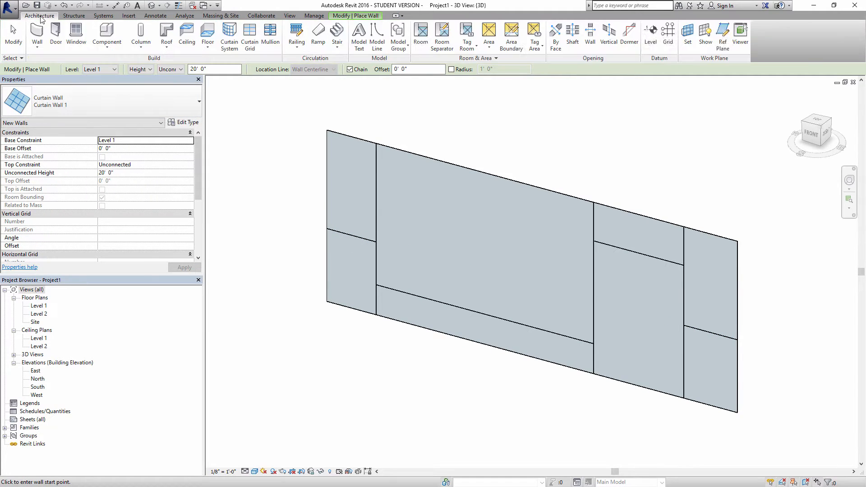
left_click(269, 38)
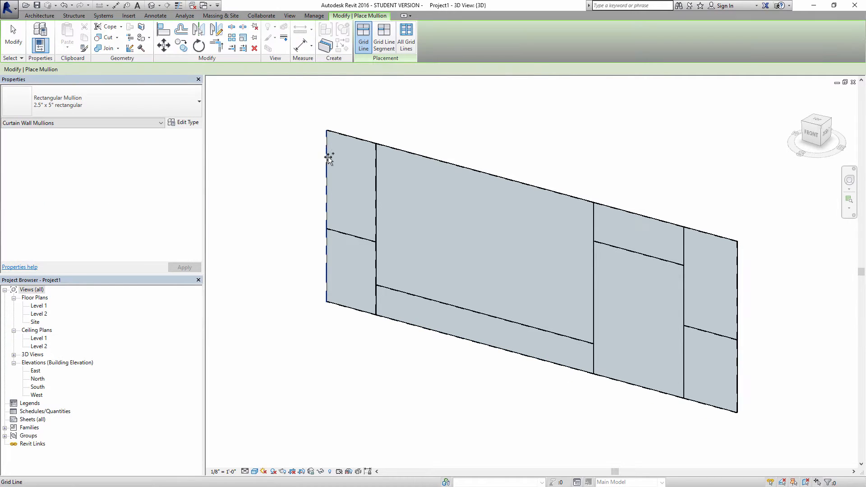
left_click(409, 45)
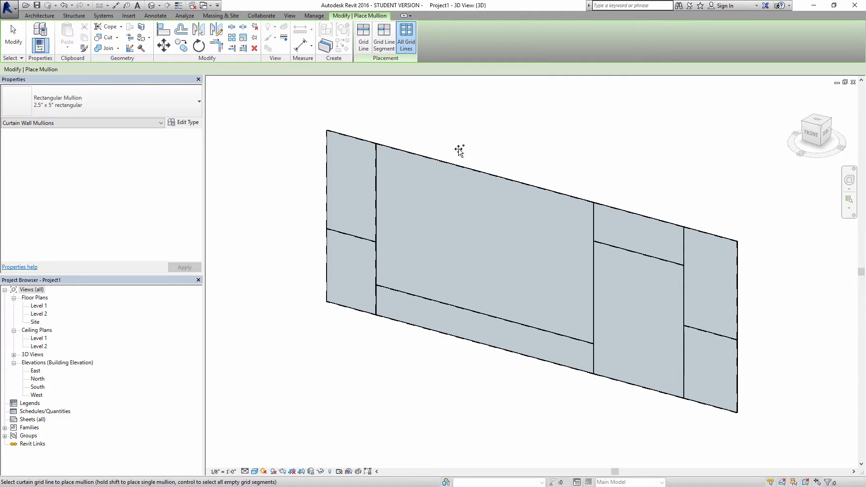
left_click(440, 162)
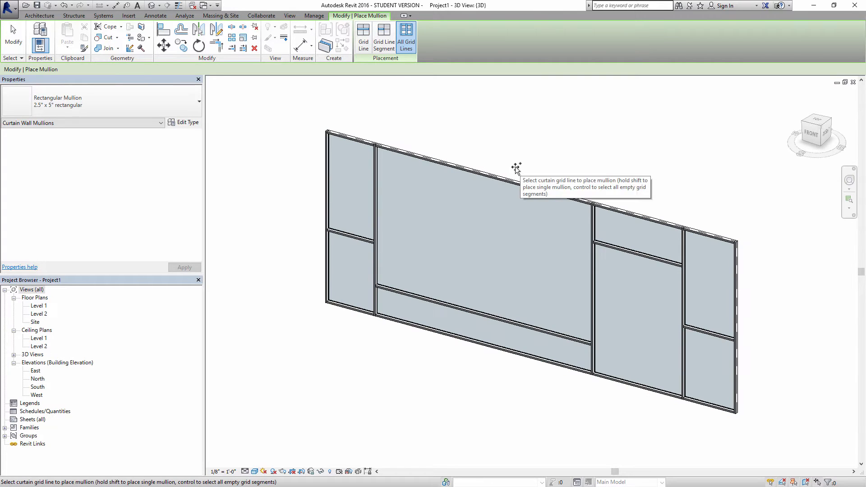
key("Escape")
- Examine the mullions in 3D and close up in the Level 1 plan, including their position relative to the glass panels
scroll(621, 259, "up", 2)
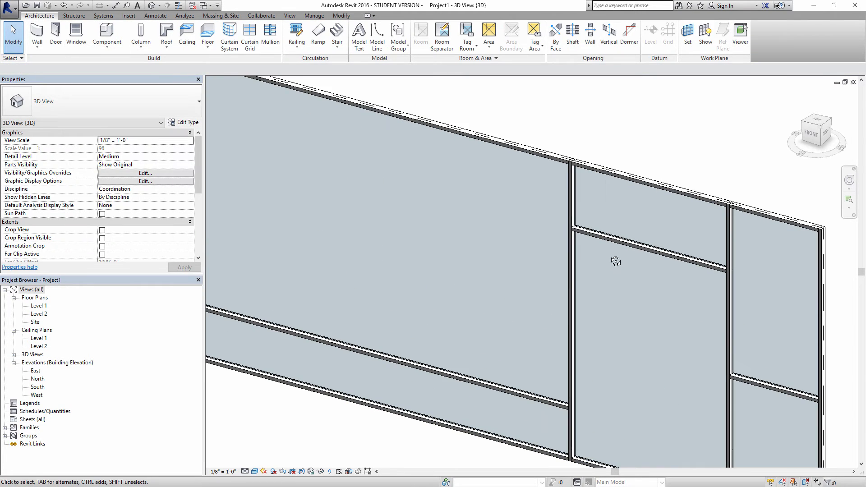
middle_click_drag(611, 257, 383, 271, "shift")
double_click(38, 307)
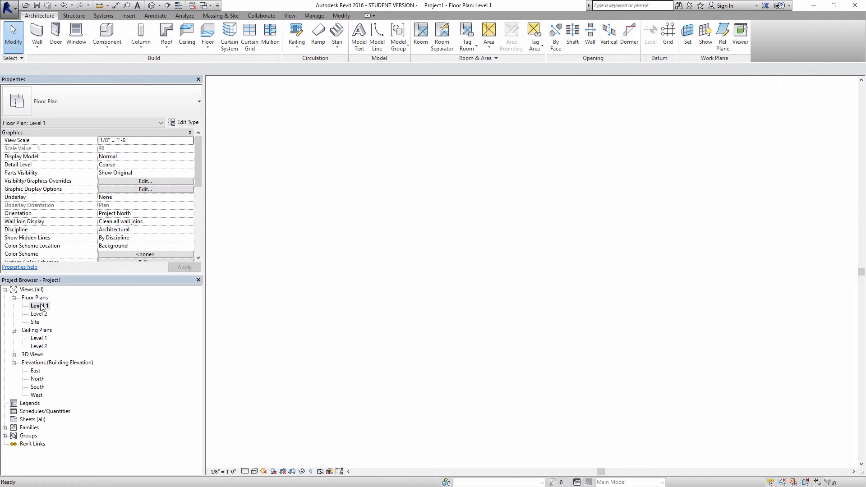
scroll(482, 290, "up", 1)
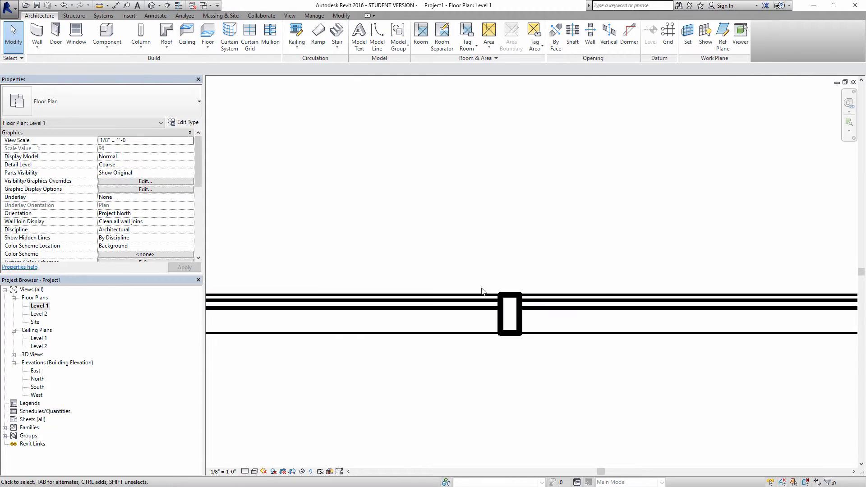
scroll(510, 301, "up", 2)
scroll(510, 301, "up", 1)
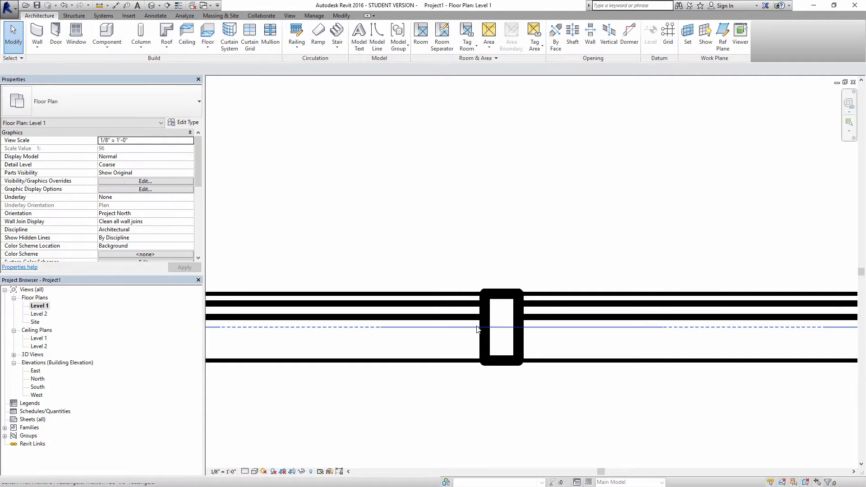
scroll(528, 301, "down", 4)
middle_click_drag(469, 293, 582, 291)
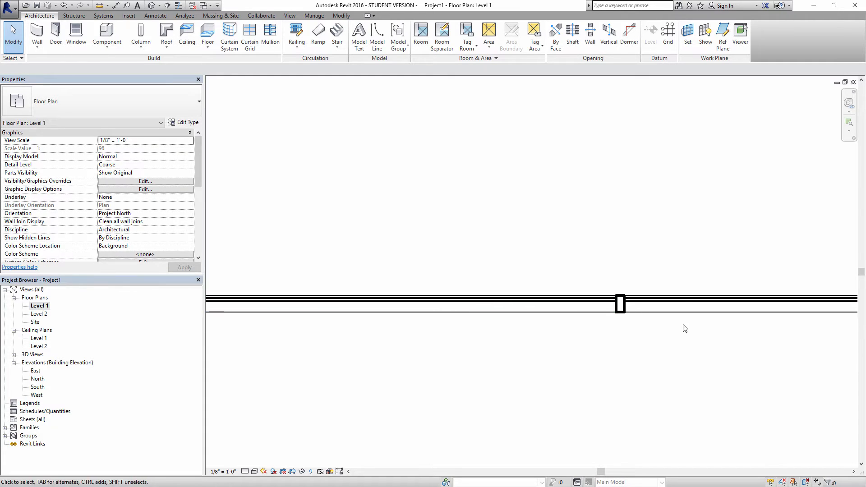
scroll(683, 315, "up", 3)
middle_click_drag(638, 291, 427, 290)
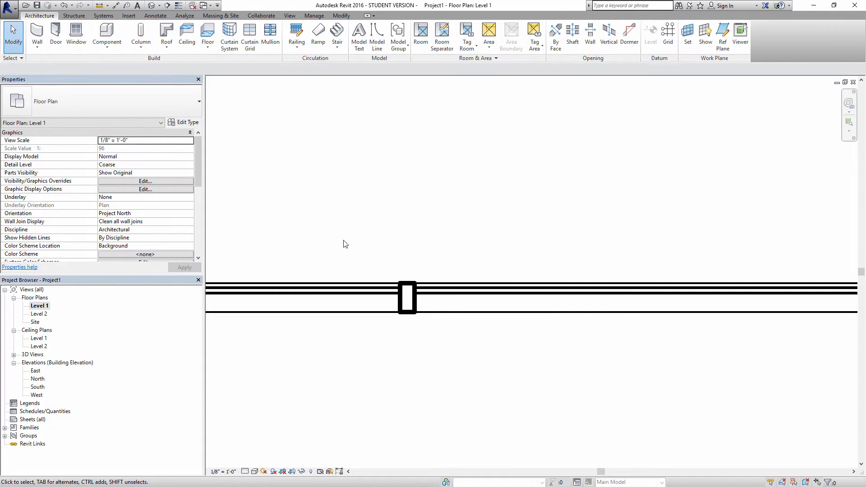
- Return to the 3D view and undo the mullions and all curtain grid lines on the wall
left_click(150, 7)
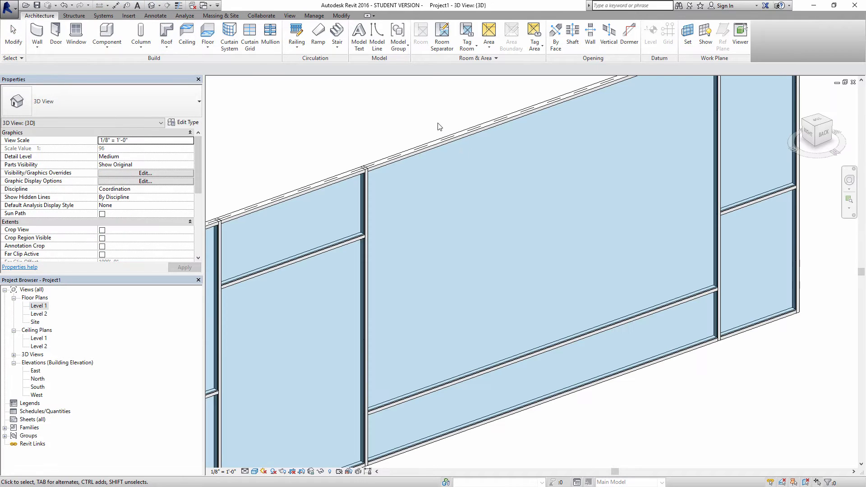
scroll(435, 149, "down", 2)
middle_click_drag(435, 150, 456, 152, "shift")
key("ctrl+z")
key("ctrl+z")
key("ctrl+z")
key("ctrl+z")
key("ctrl+z")
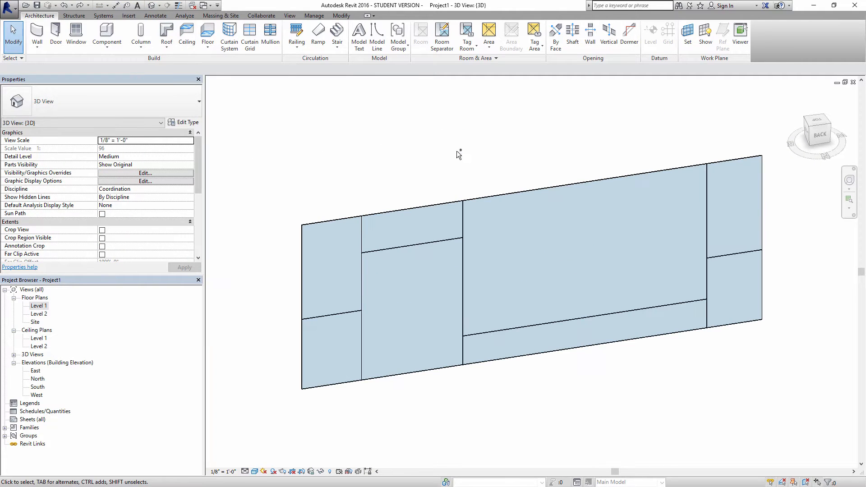
key("ctrl+z")
key("ctrl+z")
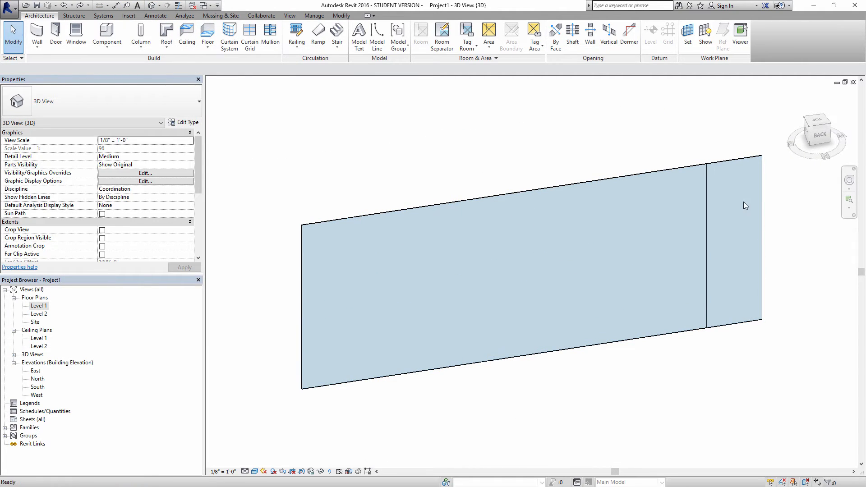
- Set the curtain wall's unconnected height to 12' 0"
middle_click_drag(694, 189, 645, 194, "shift")
left_click(348, 177)
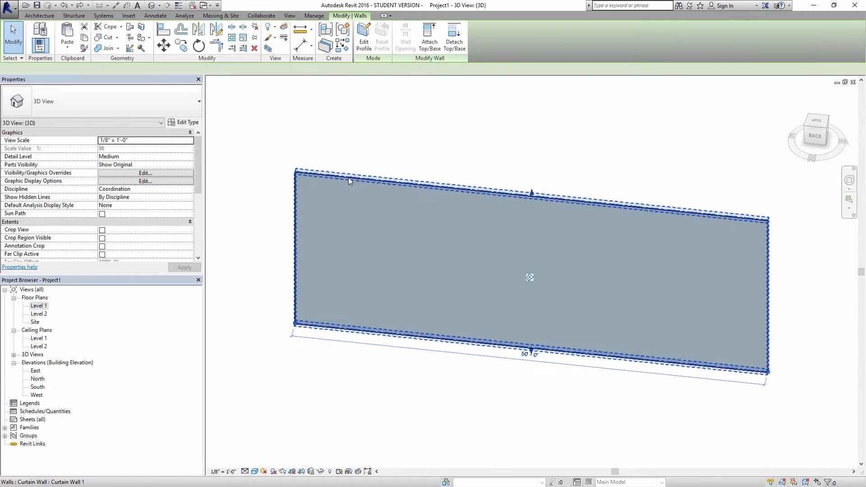
left_click(477, 149)
left_click_drag(419, 149, 395, 194)
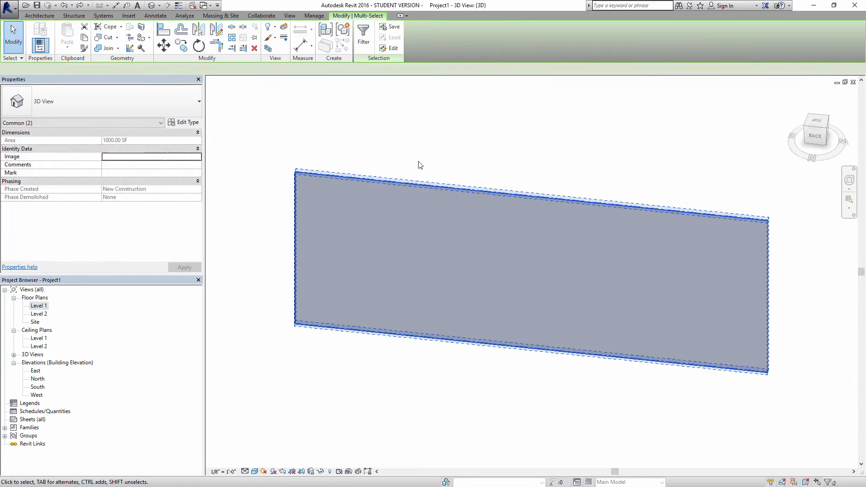
left_click(419, 162)
left_click(393, 187)
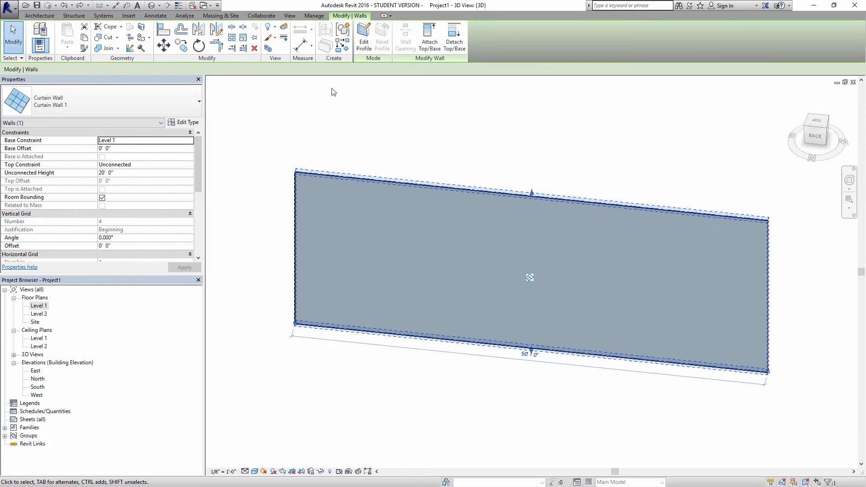
left_click_drag(532, 194, 494, 244)
left_click(158, 173)
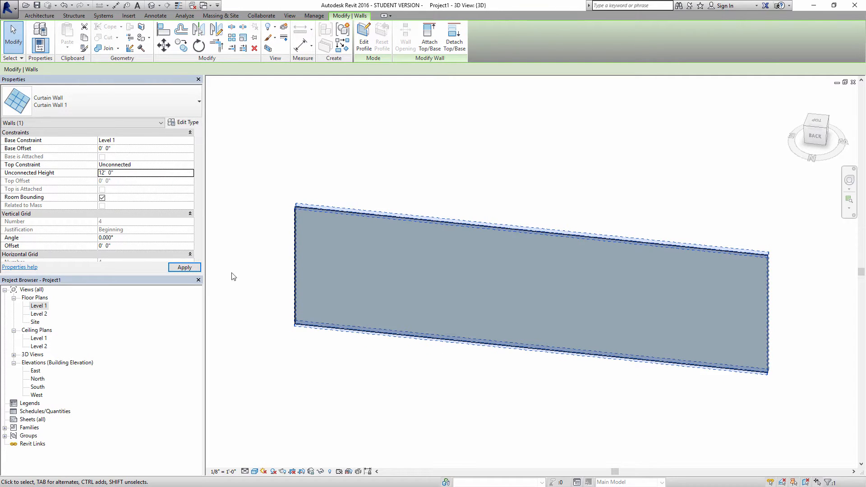
left_click(189, 268)
left_click(288, 208)
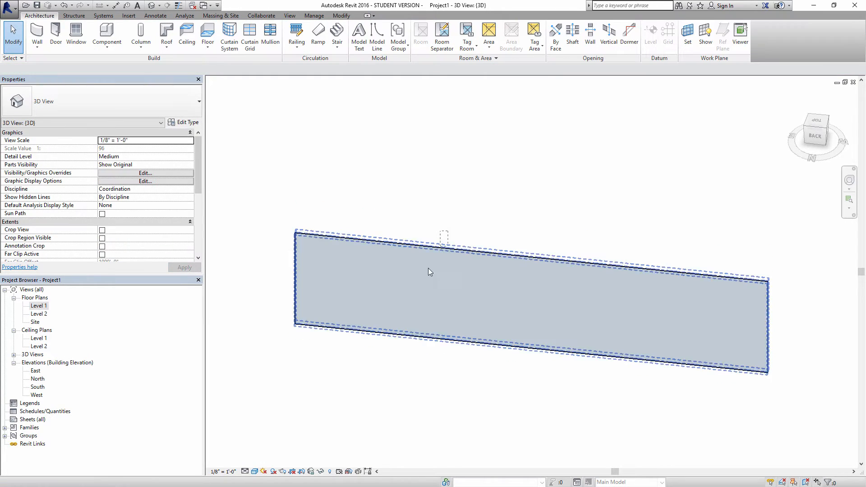
- Open the curtain wall's profile for editing and sketch a circle of about 5' radius centred on its top edge
left_click(428, 269)
left_click(392, 123)
left_click(387, 242)
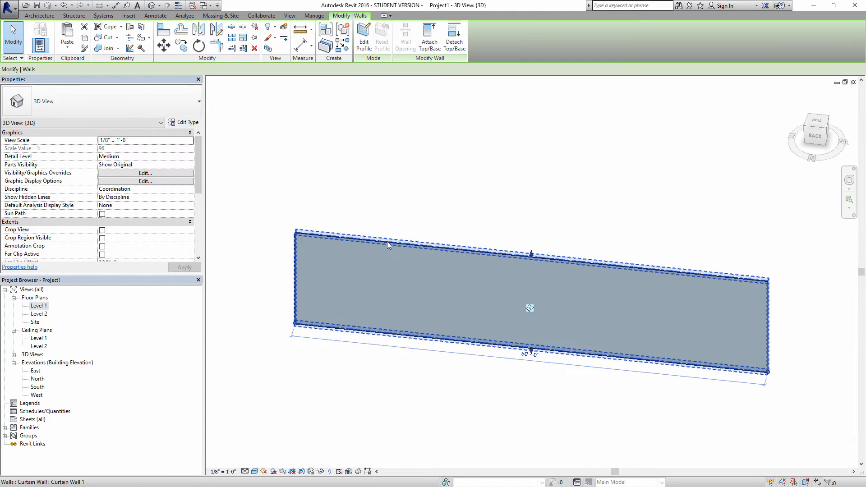
left_click(363, 43)
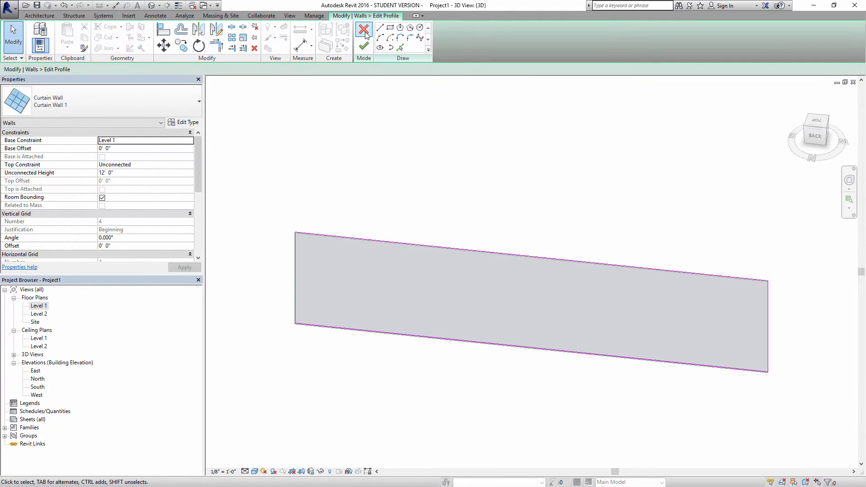
left_click(464, 249)
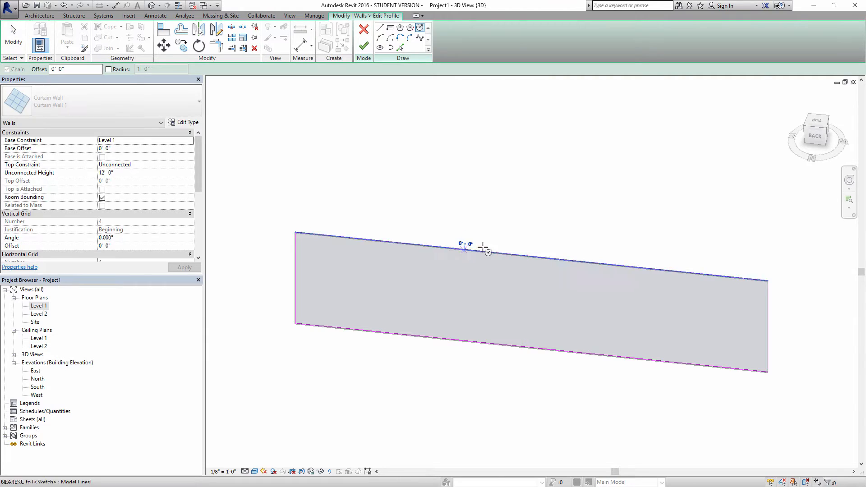
left_click(513, 247)
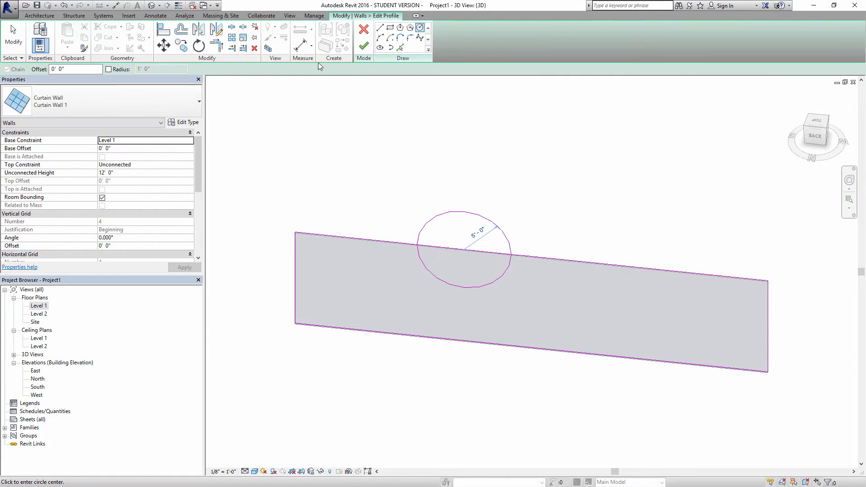
- Draw a sloping straight line from the circle's upper side down to the wall's top edge
left_click(381, 29)
left_click(498, 228)
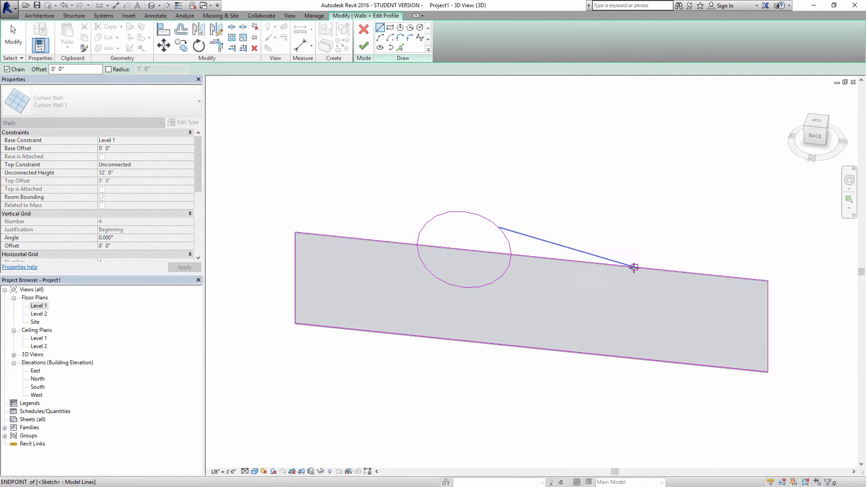
left_click(634, 267)
key("Escape")
key("Escape")
- Split the profile's top edge inside the circle, and split the circle at two points just below that edge
key("t")
key("r")
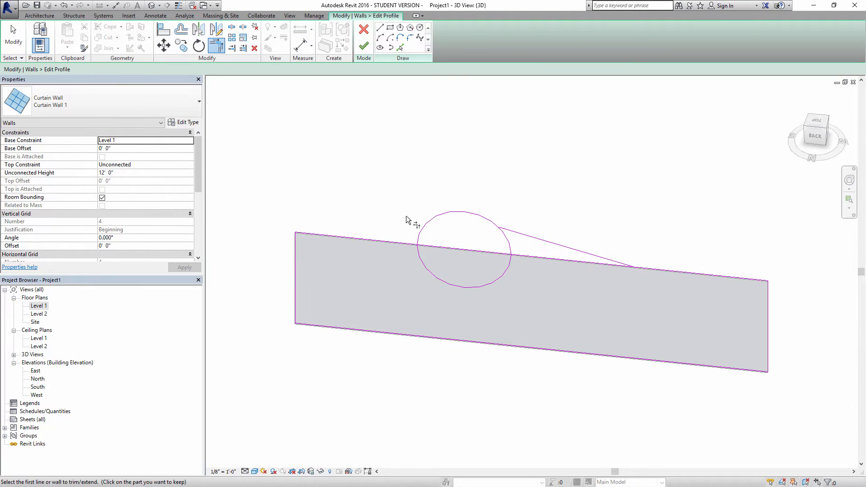
left_click(235, 29)
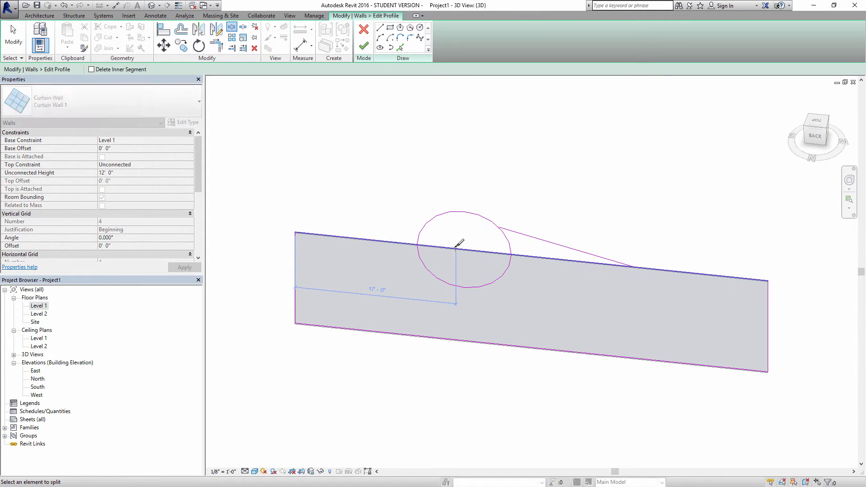
left_click(456, 248)
key("t")
key("r")
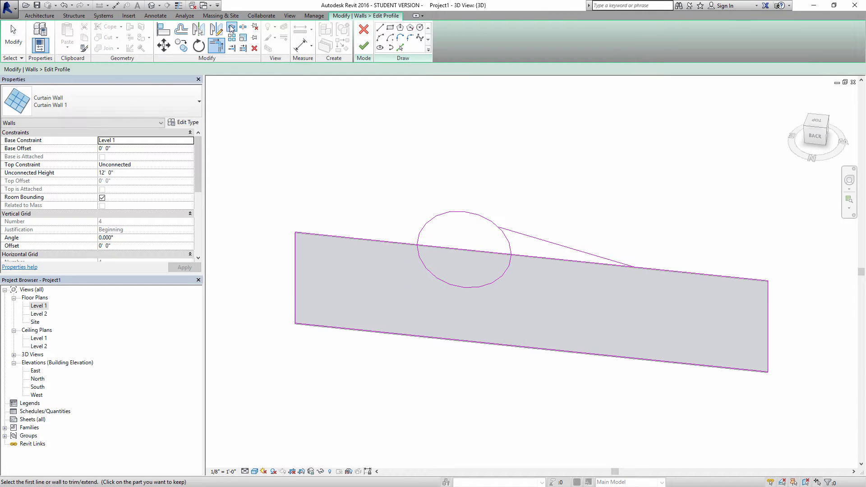
left_click(231, 29)
left_click(420, 260)
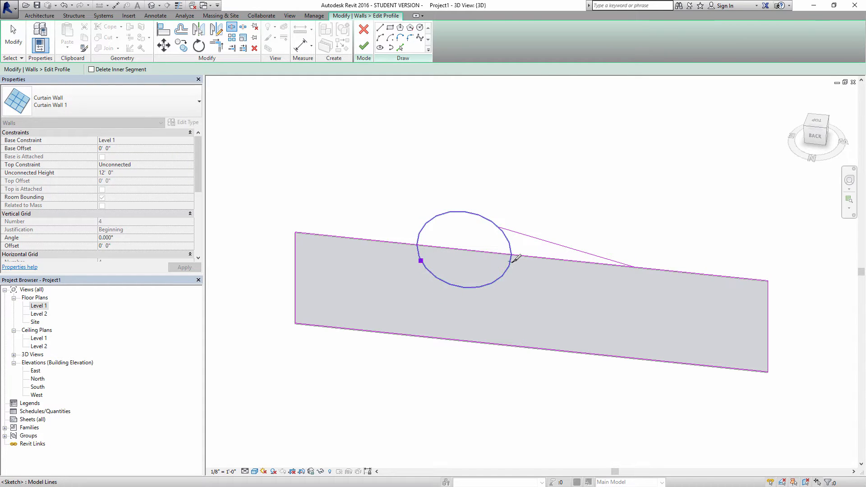
left_click(510, 261)
- Trim the top edge, upper arc and sloping line into one continuous outline, remove the lower arc and finish the profile edit
left_click(217, 45)
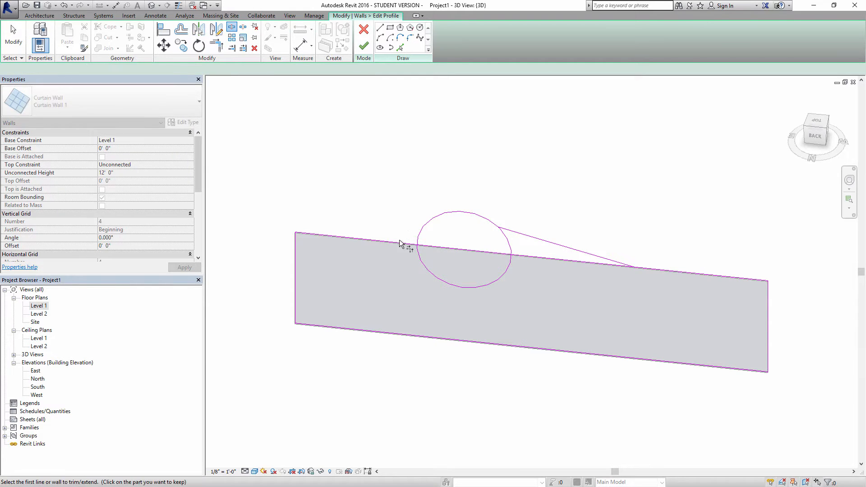
left_click(413, 245)
left_click(490, 221)
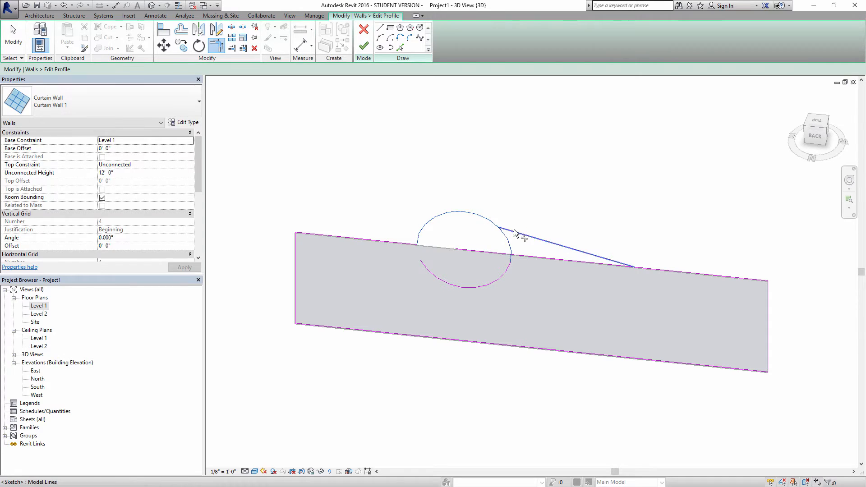
left_click(513, 231)
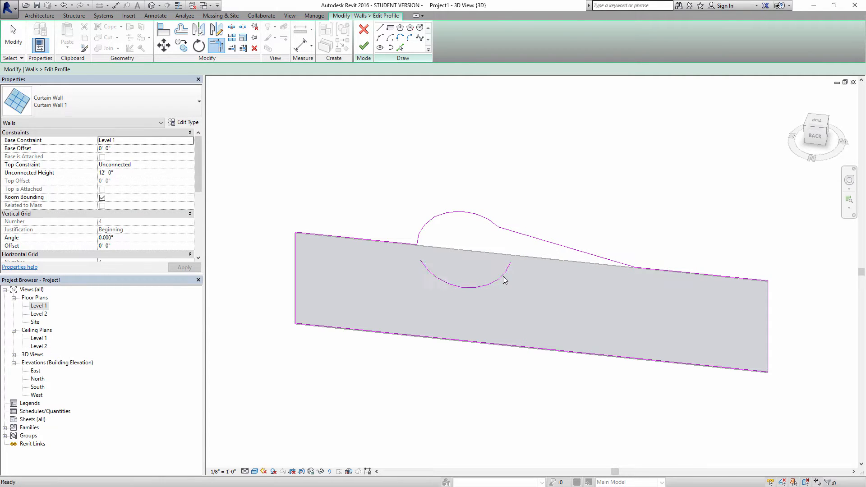
left_click(364, 46)
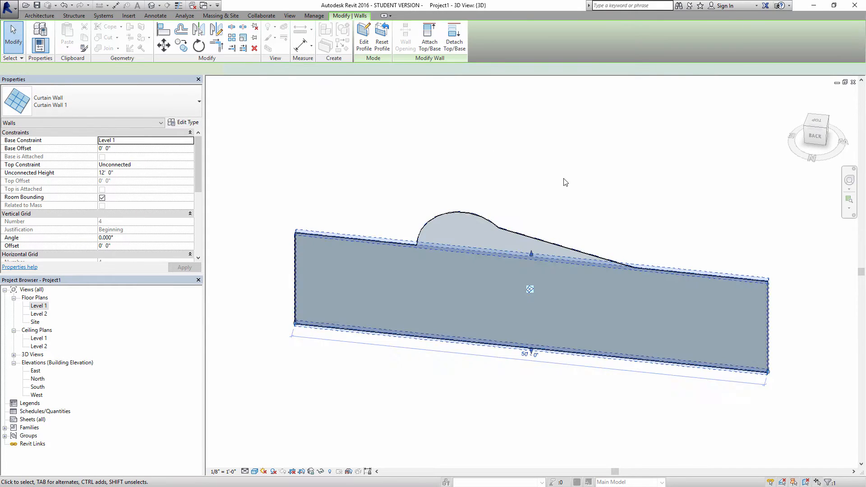
left_click(563, 207)
- Place 2.5" x 5" rectangular mullions on all grid lines around the edited wall profile
middle_click_drag(563, 207, 561, 145, "shift")
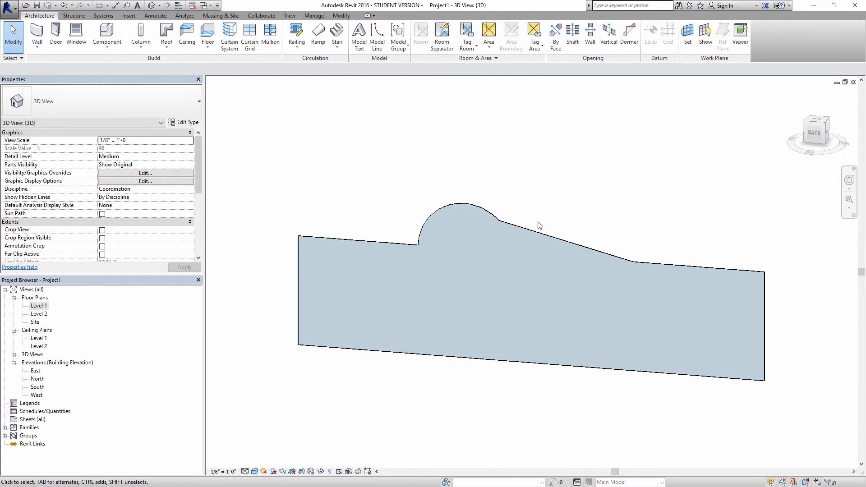
middle_click_drag(538, 224, 530, 251, "shift")
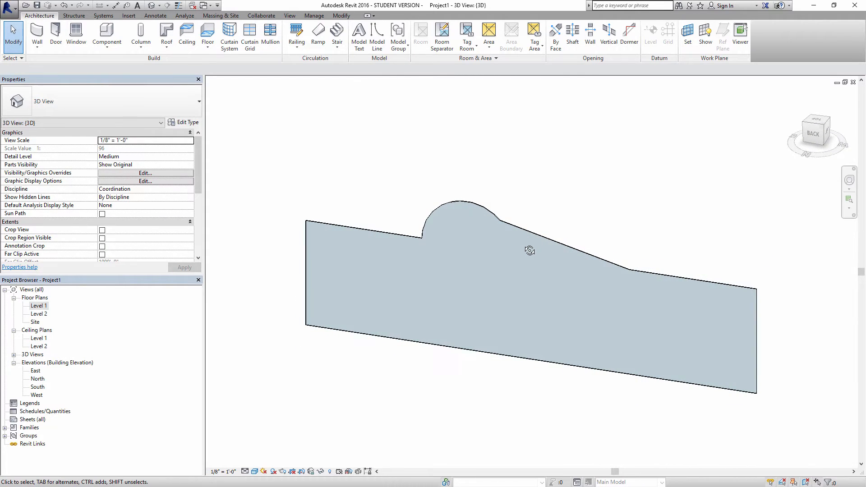
left_click(505, 221)
left_click(37, 17)
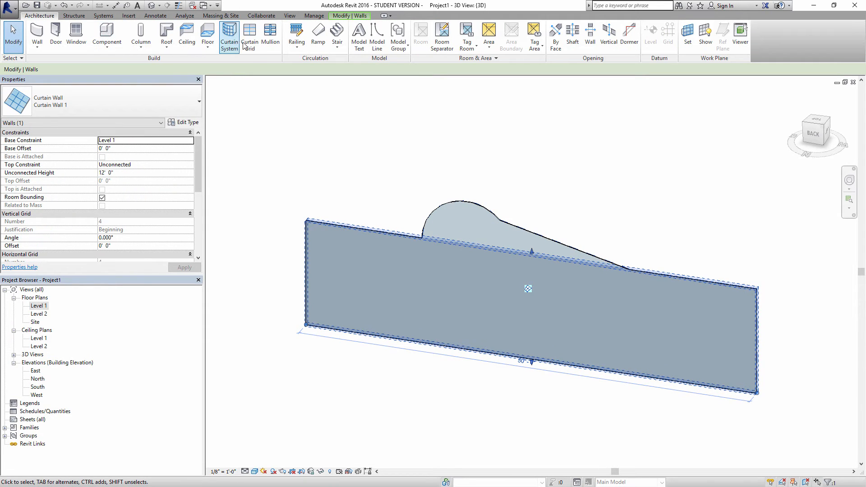
left_click(271, 36)
left_click(413, 40)
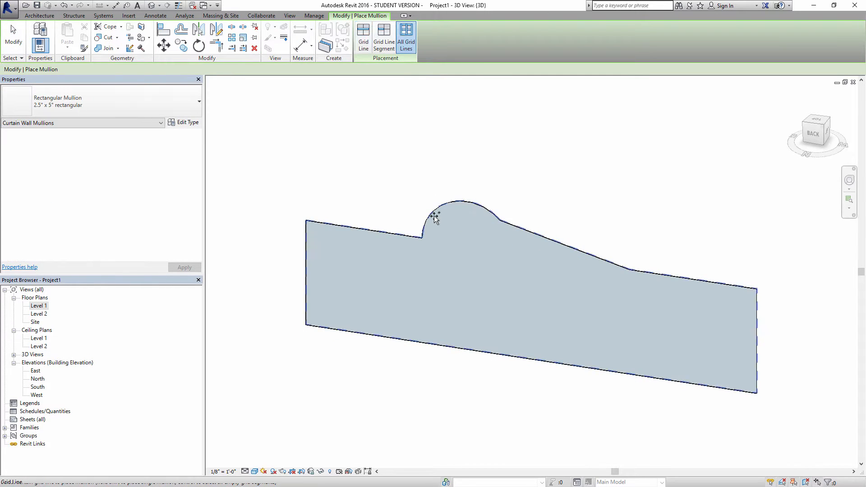
left_click(448, 245)
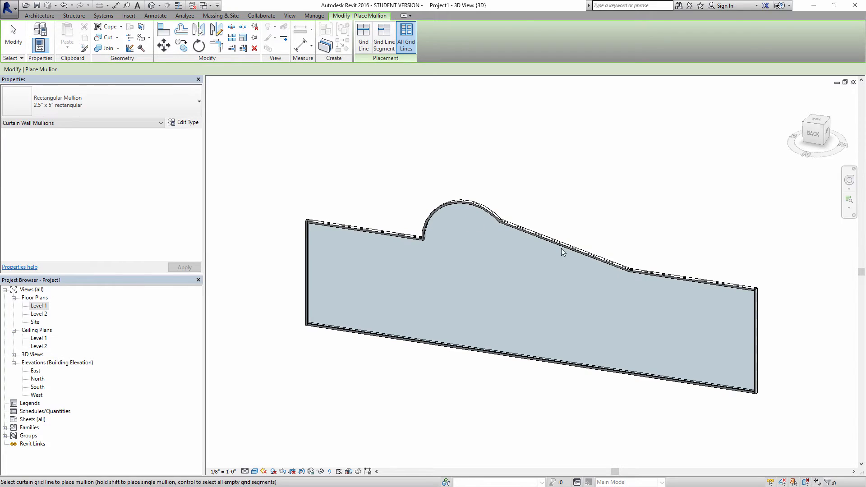
key("Escape")
- Undo the mullions and the profile edit to restore the rectangular curtain wall
mouse_move(504, 249)
middle_mouse_down("shift")
mouse_move(587, 209)
mouse_move(502, 219)
mouse_move(501, 235)
middle_mouse_up("shift")
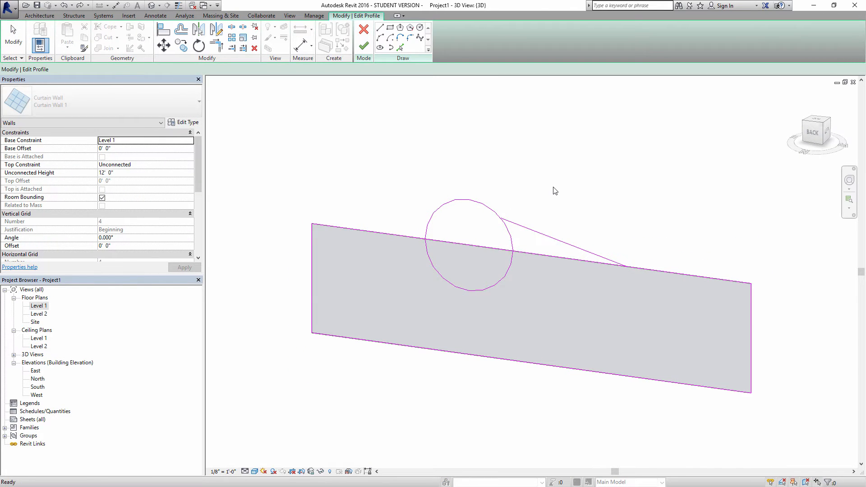
key("ctrl+z")
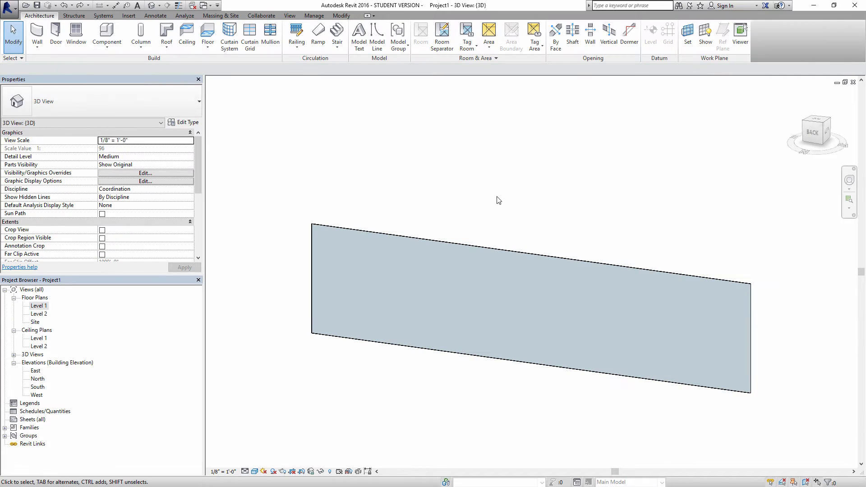
middle_click_drag(499, 200, 489, 216, "shift")
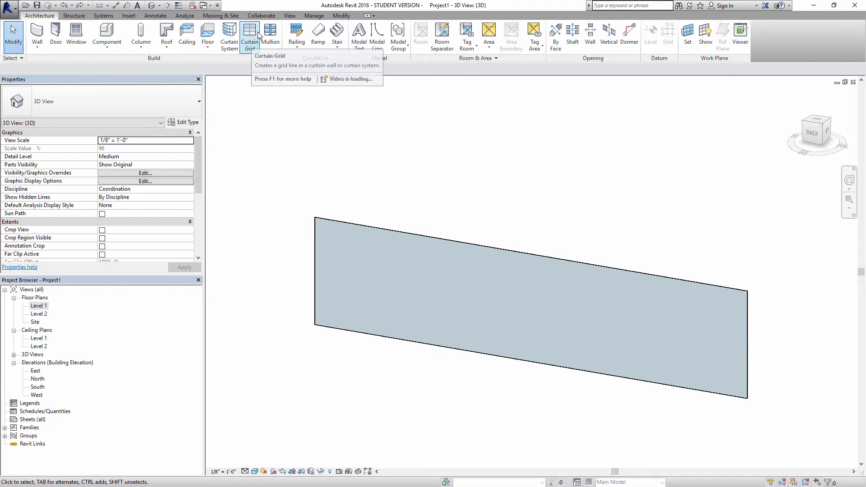
- Duplicate the selected curtain wall's type under the name Test Wall 1
left_click(385, 229)
left_click(385, 229)
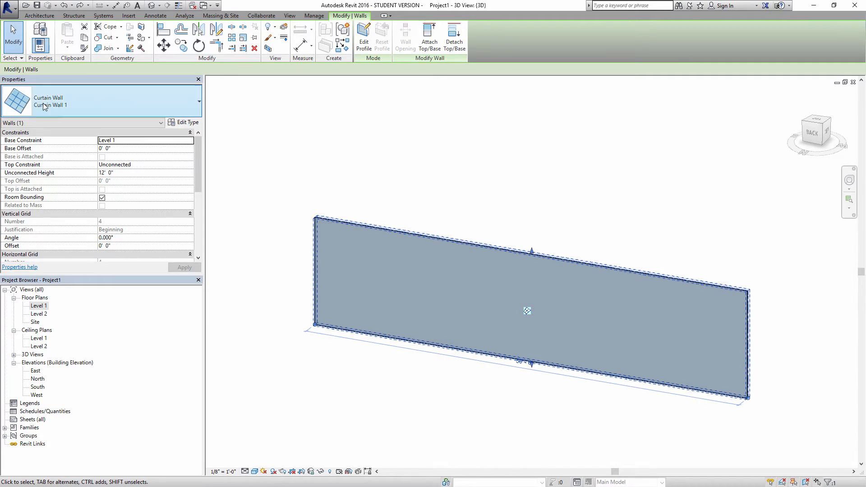
left_click(192, 124)
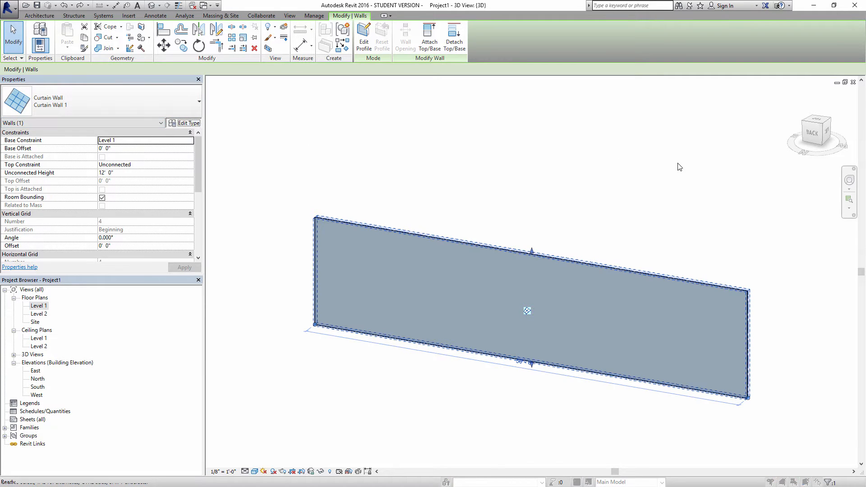
left_click(438, 137)
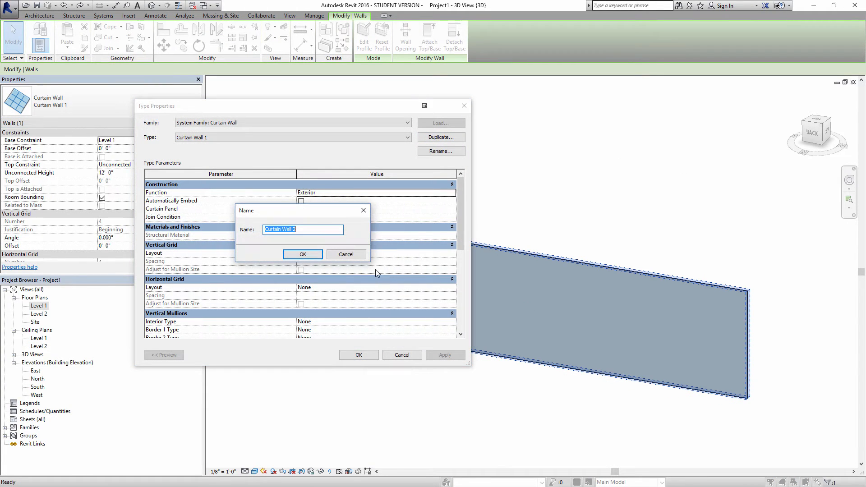
type("Test Wall 1")
key("Return")
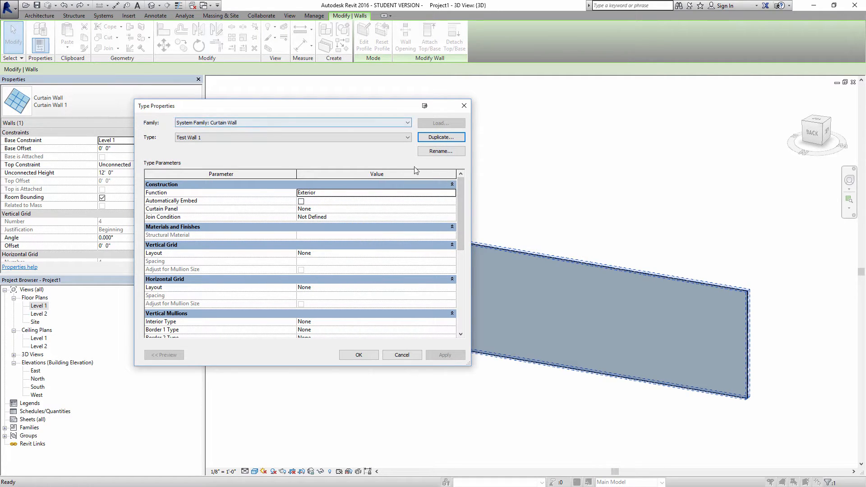
- Set the Vertical Grid layout of the Test Wall 1 type to Fixed Number and apply it to the wall
left_click_drag(460, 198, 459, 180)
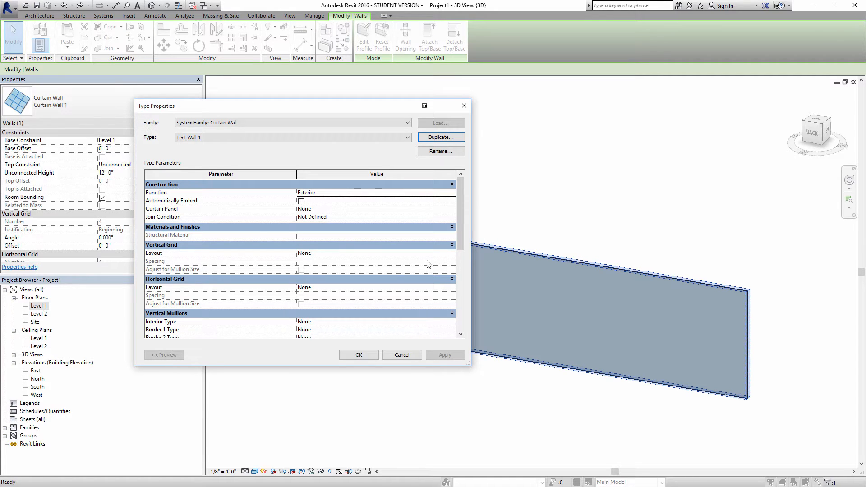
left_click(445, 254)
left_click(444, 253)
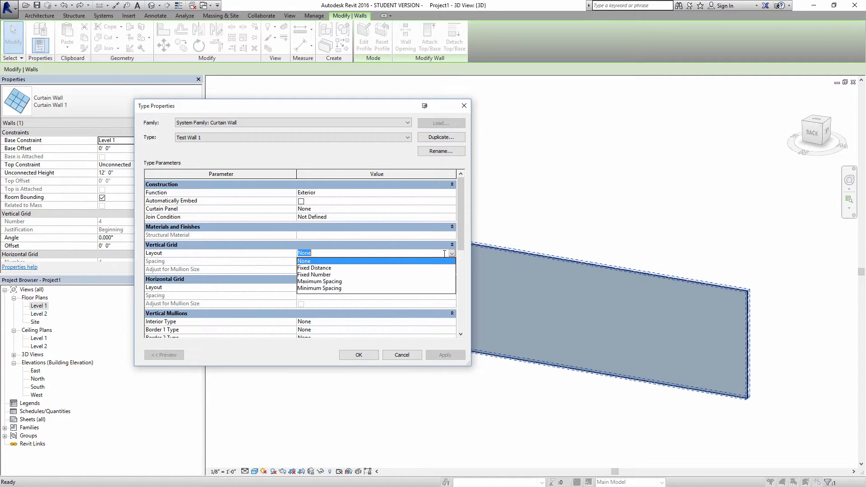
left_click(329, 276)
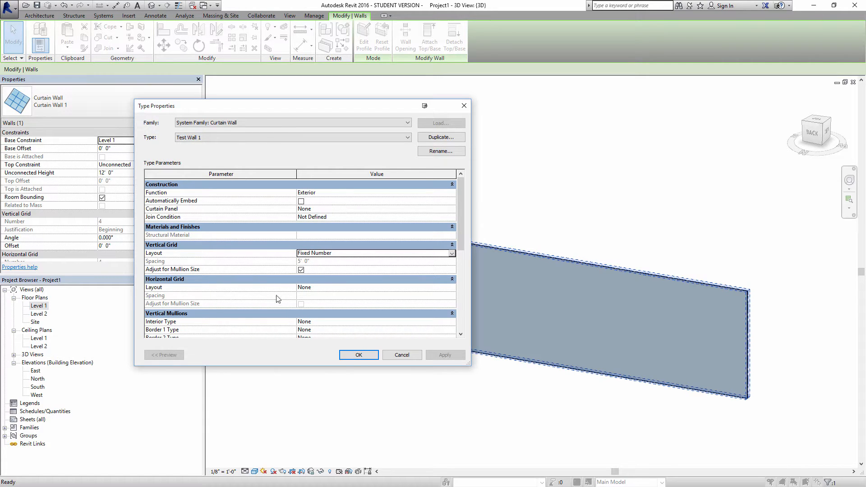
left_click(358, 355)
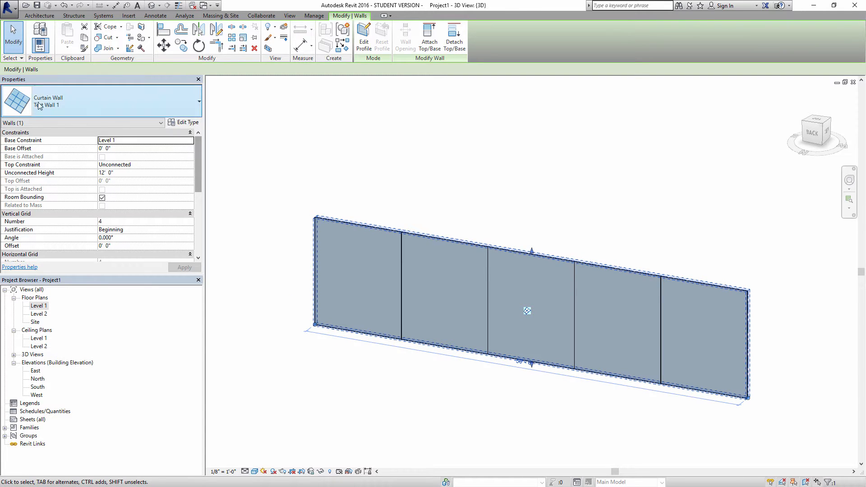
- Set the curtain wall's vertical grid number to 11 and apply it
left_click(115, 221)
type("11")
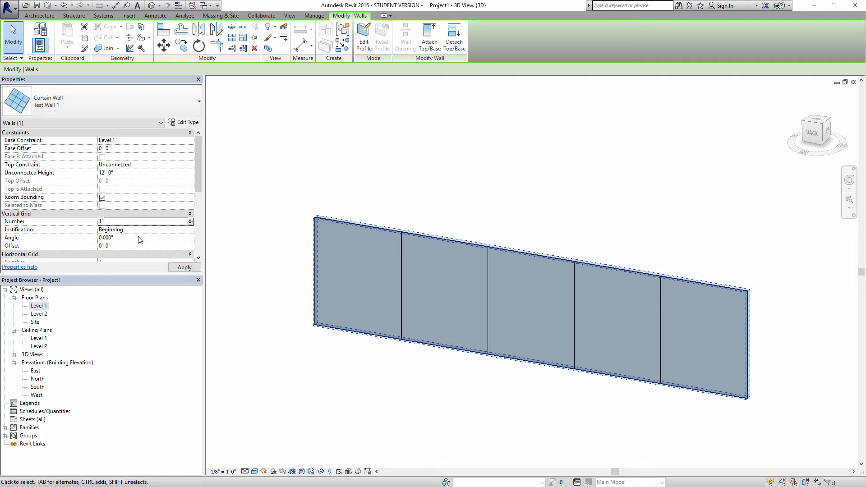
left_click(184, 268)
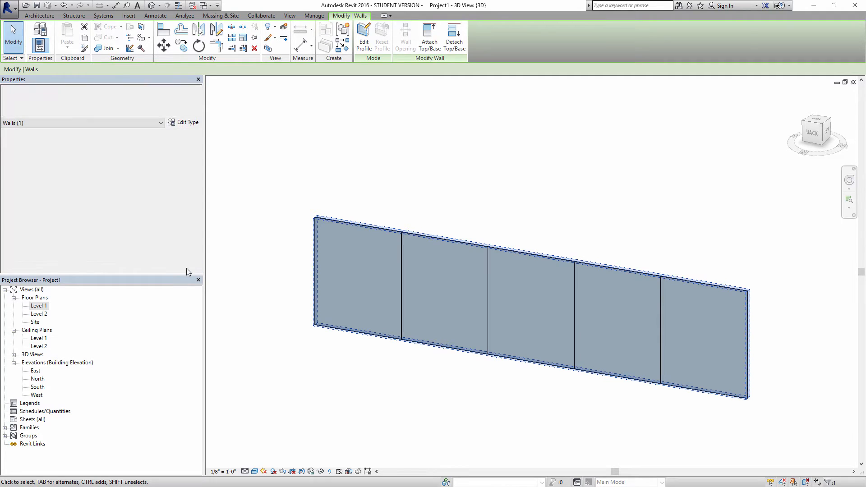
key("Escape")
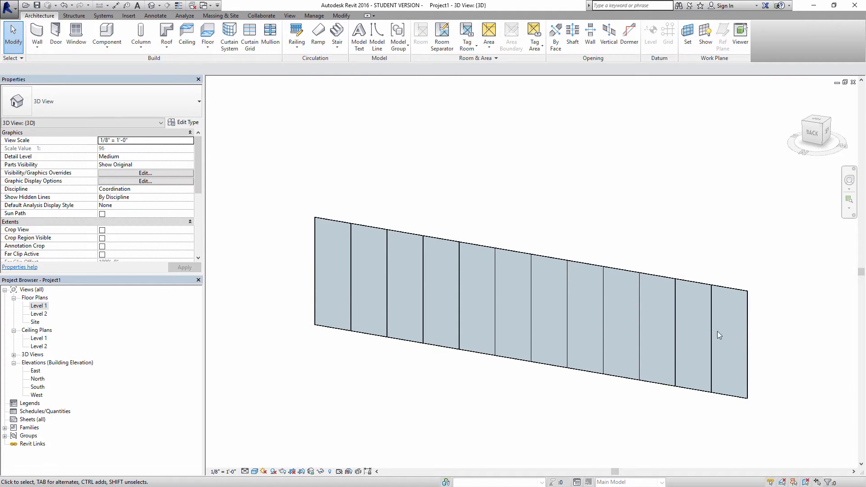
- Check the spacing between two neighbouring vertical grid lines near the wall's middle with an aligned dimension, without placing it
key("d")
key("i")
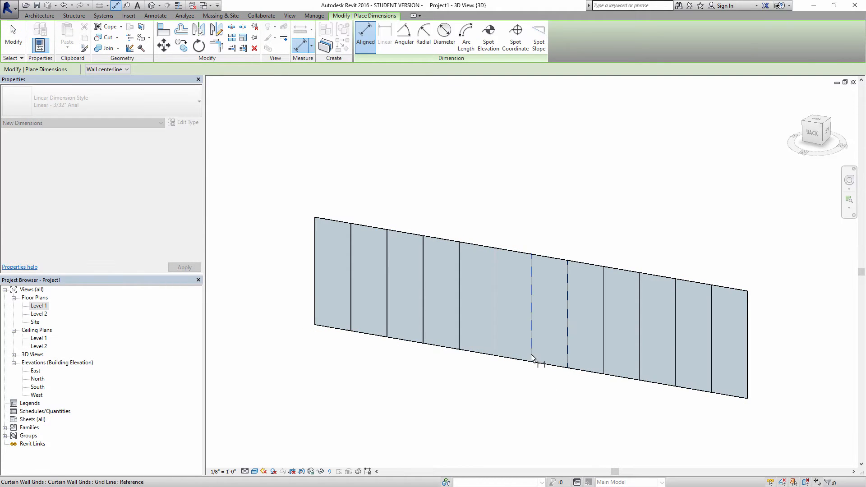
left_click(531, 355)
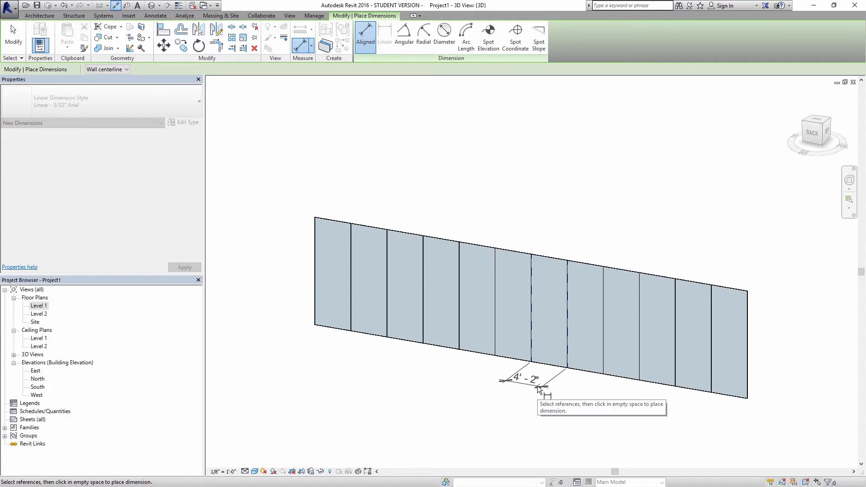
key("Escape")
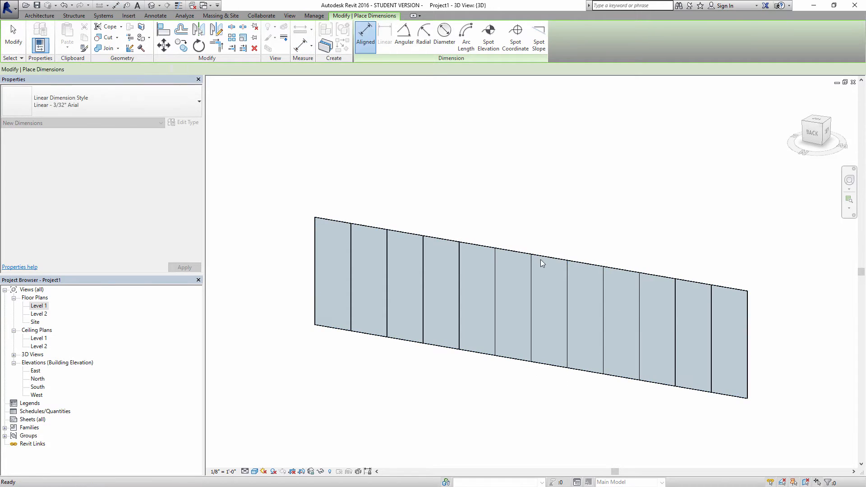
key("Escape")
- Select the curtain wall and set its vertical grid number to 5
left_click(404, 240)
left_click(127, 224)
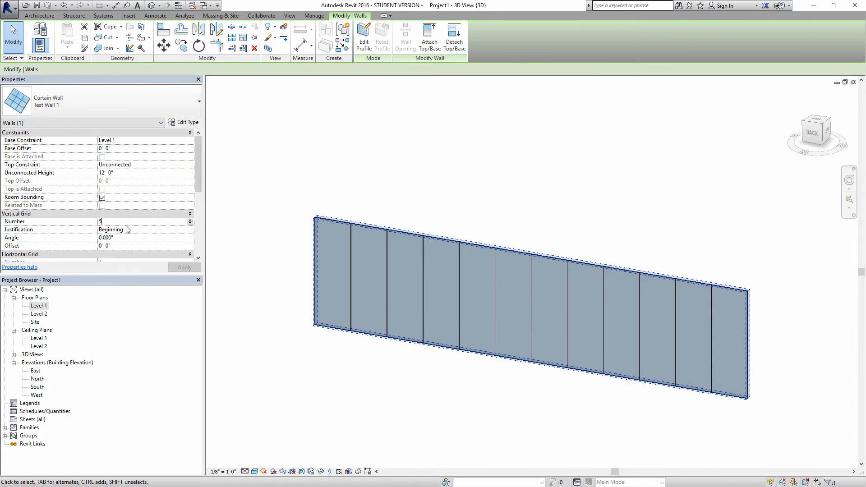
type("5")
left_click(184, 268)
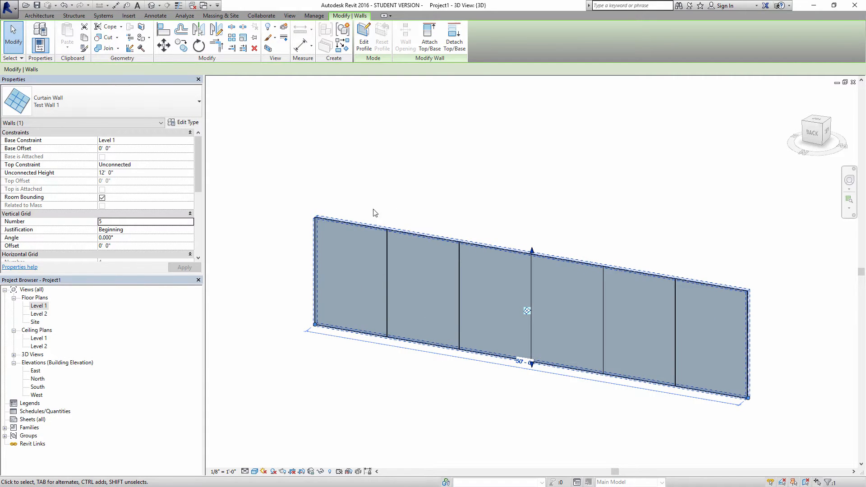
- Change the Test Wall 1 type's Vertical Grid layout to Fixed Distance with 6' spacing and apply it to the wall
left_click(189, 123)
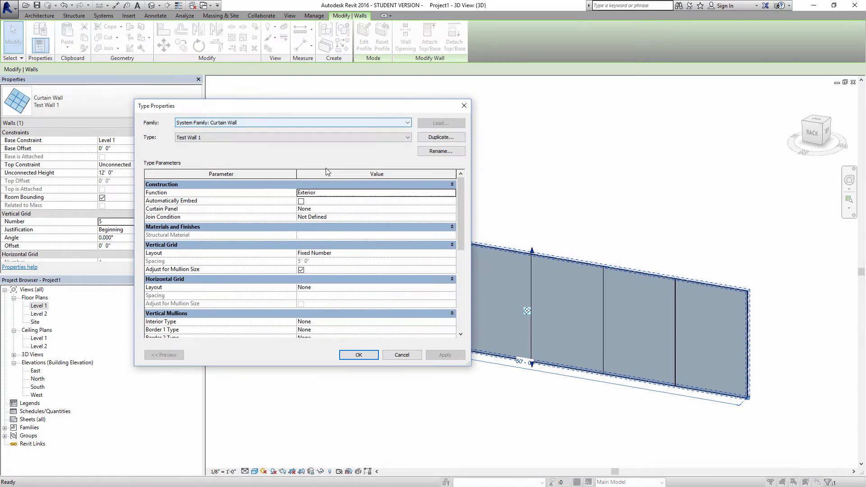
left_click(452, 254)
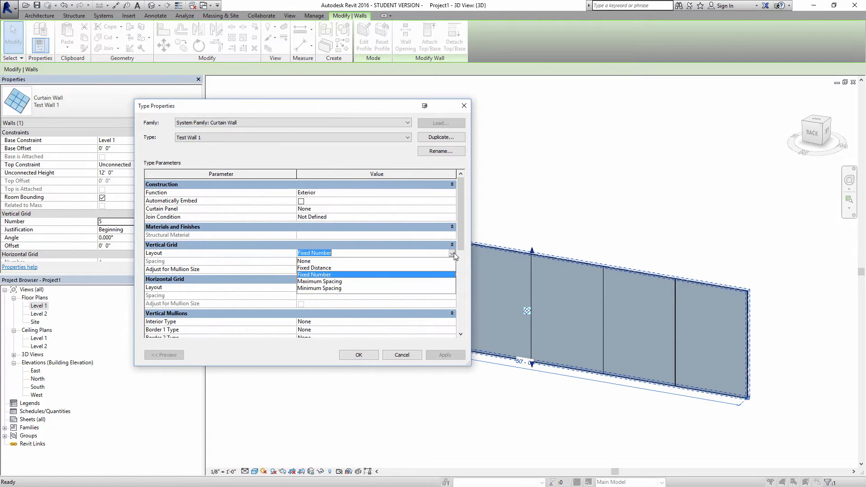
left_click(322, 270)
left_click(323, 265)
left_click(324, 262)
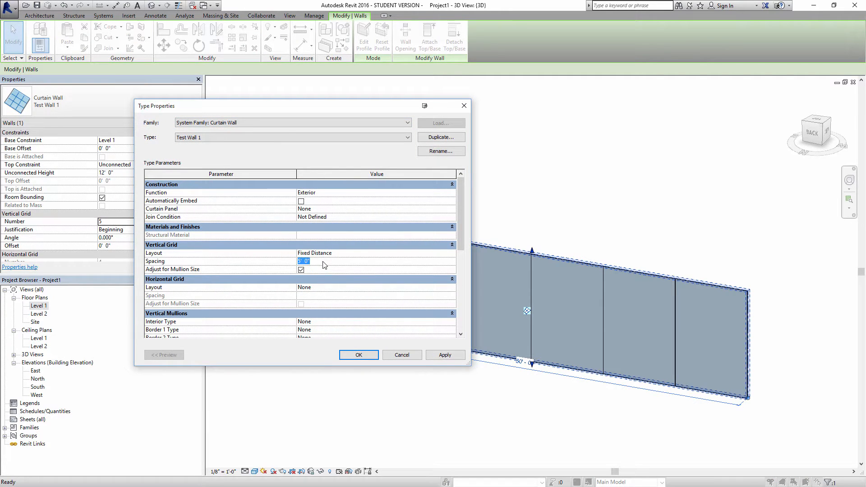
type("6")
left_click(358, 355)
left_click(479, 400)
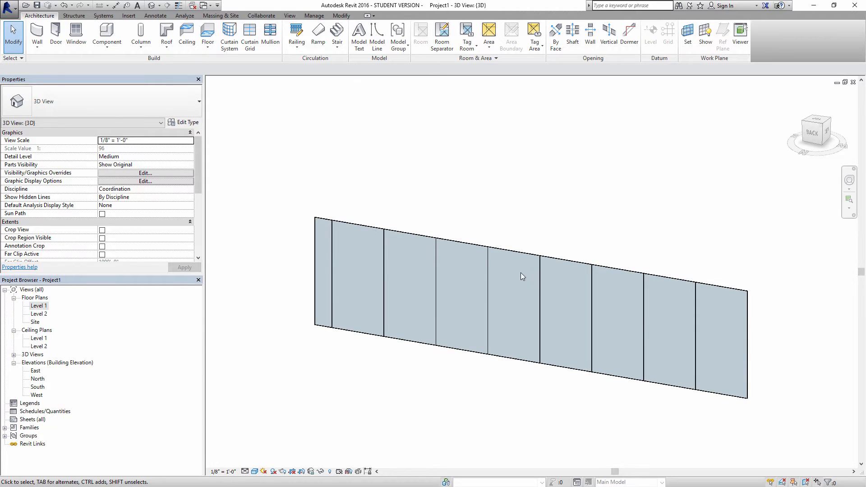
- Change the Test Wall 1 type's Vertical Grid layout to Maximum Spacing with a spacing of 5'
middle_click_drag(396, 270, 321, 277, "shift")
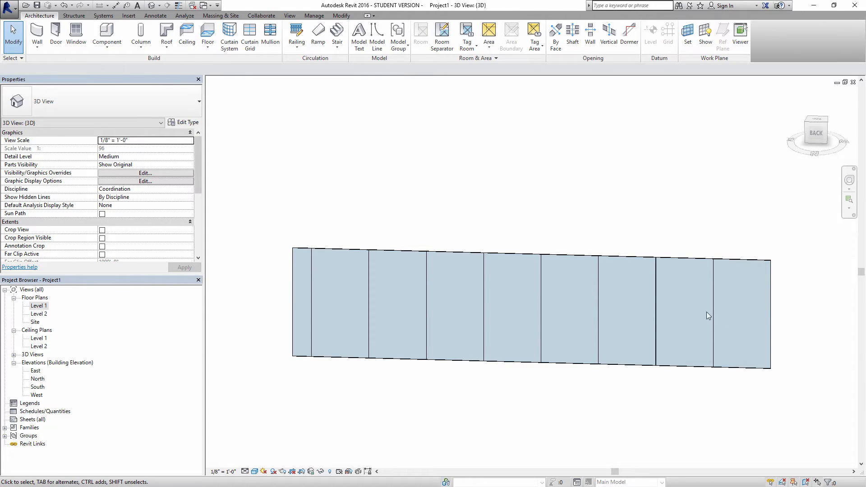
left_click(374, 250)
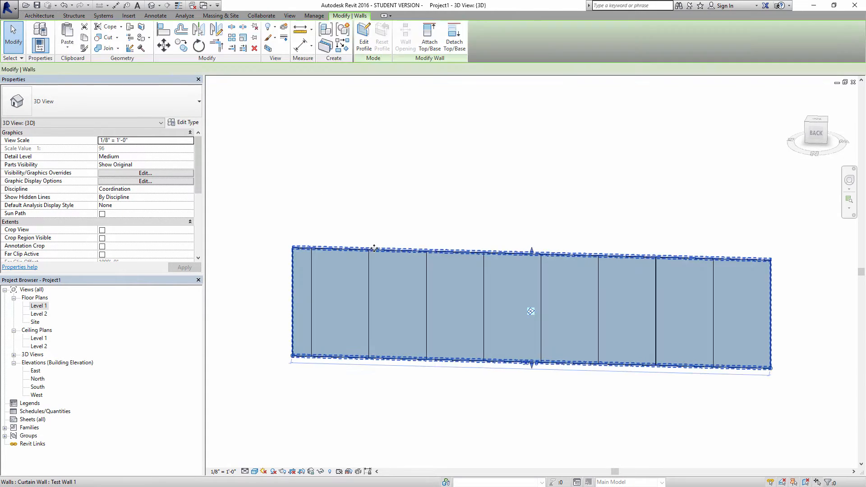
left_click(183, 122)
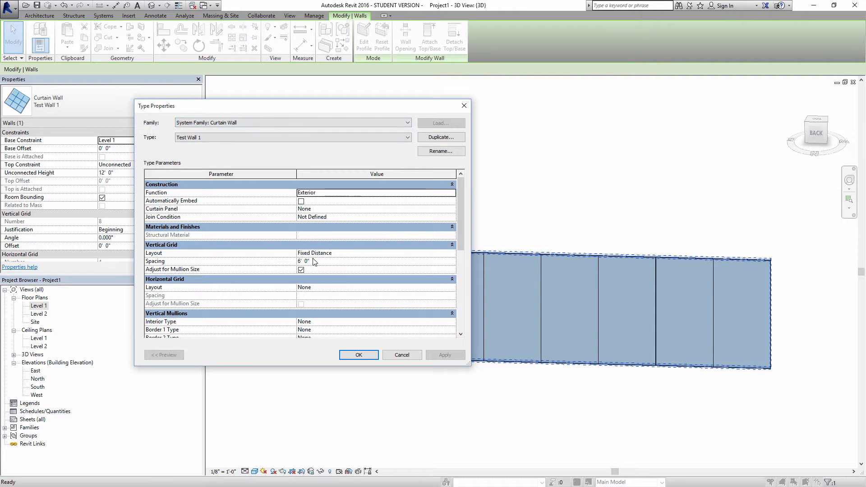
left_click(367, 254)
left_click(451, 253)
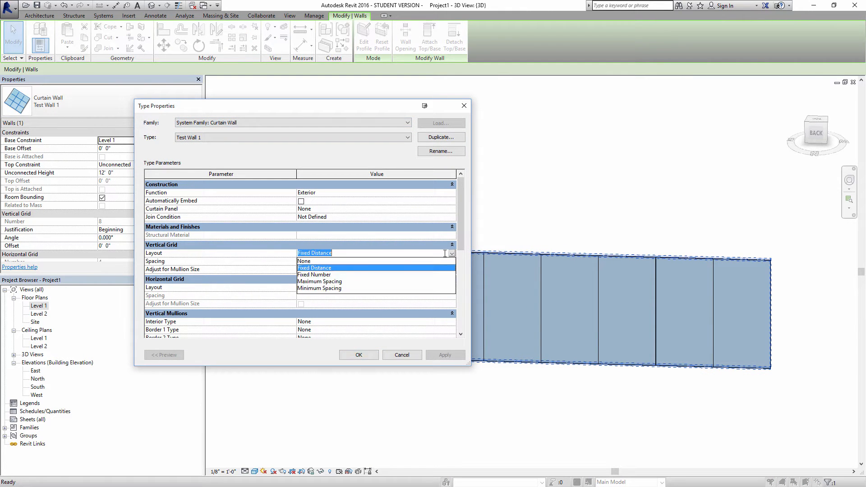
left_click(348, 282)
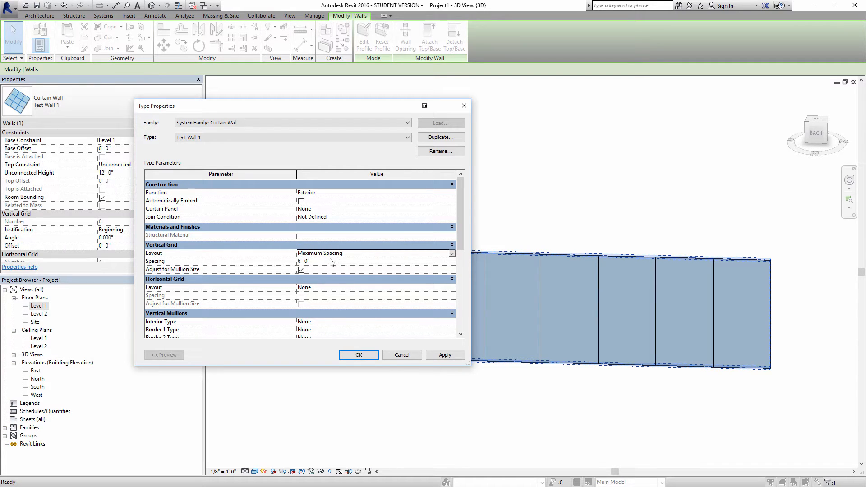
left_click(319, 262)
type("5'")
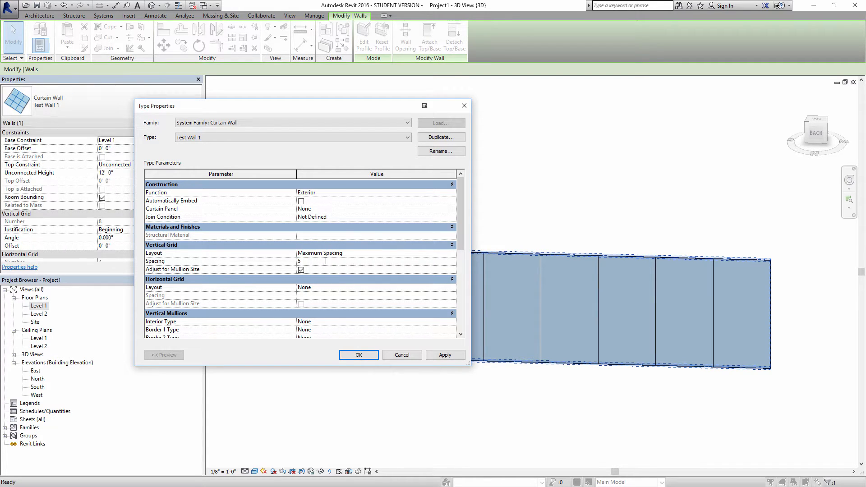
left_click(358, 355)
key("Escape")
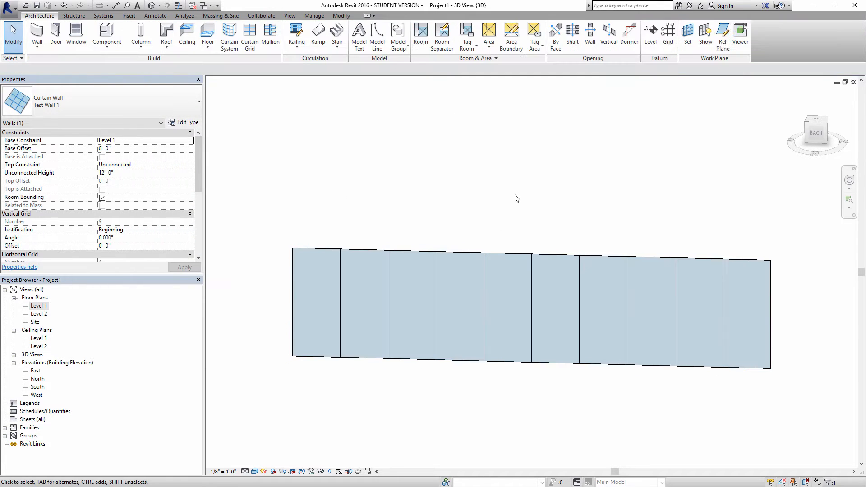
- Check the vertical grid spacing near the wall's end with an aligned dimension, then delete that dimension
left_click(722, 288)
key("i")
left_click(724, 321)
left_click(673, 326)
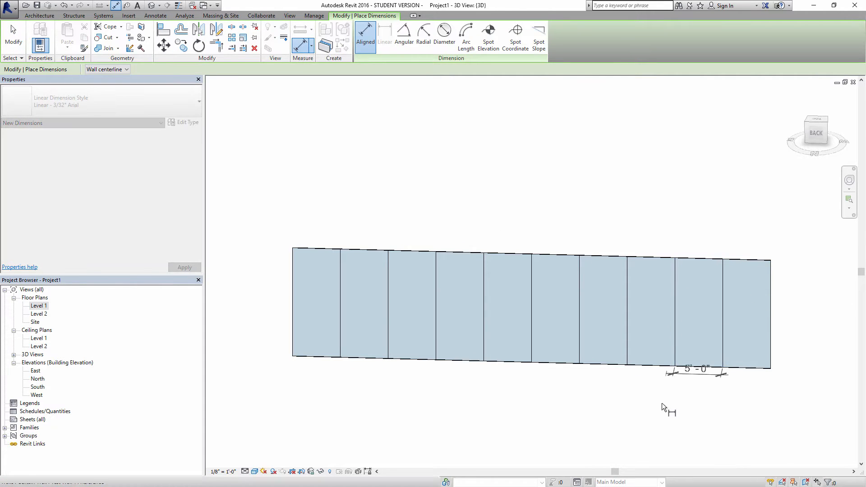
left_click(667, 400)
left_click(673, 354)
left_click(626, 346)
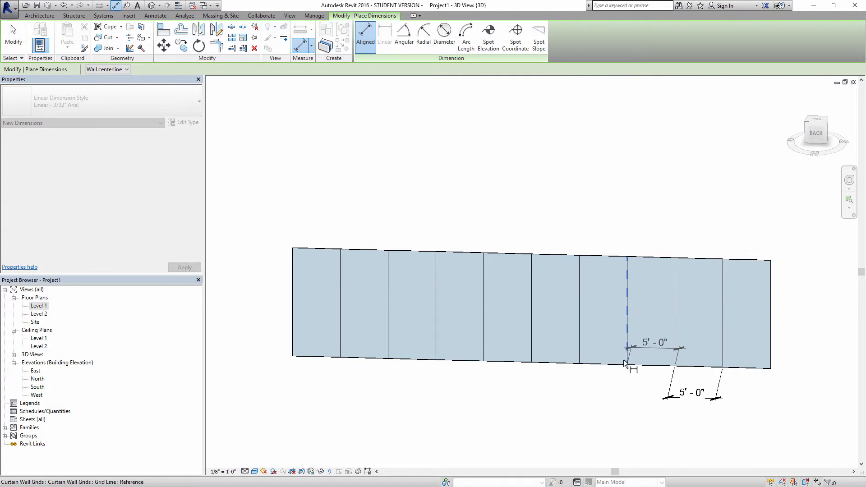
key("Escape")
key("Escape")
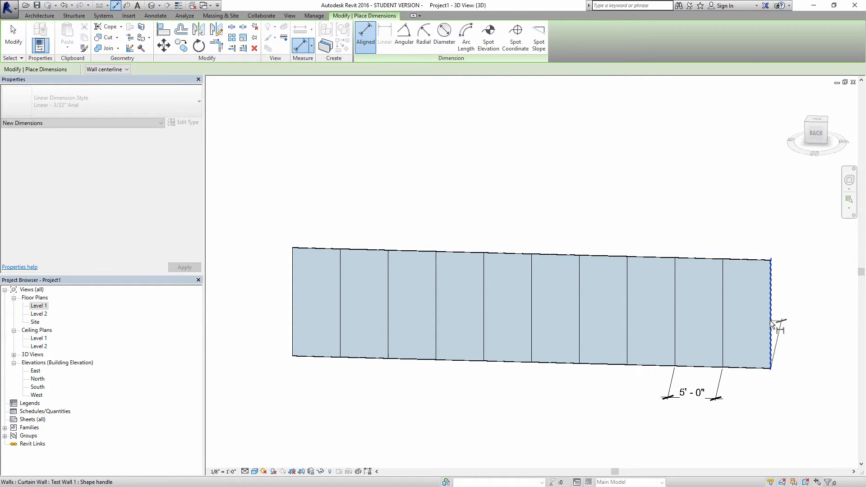
left_click(720, 387)
key("Delete")
- Select the curtain wall and set its length to 42'
scroll(742, 382, "down", 2)
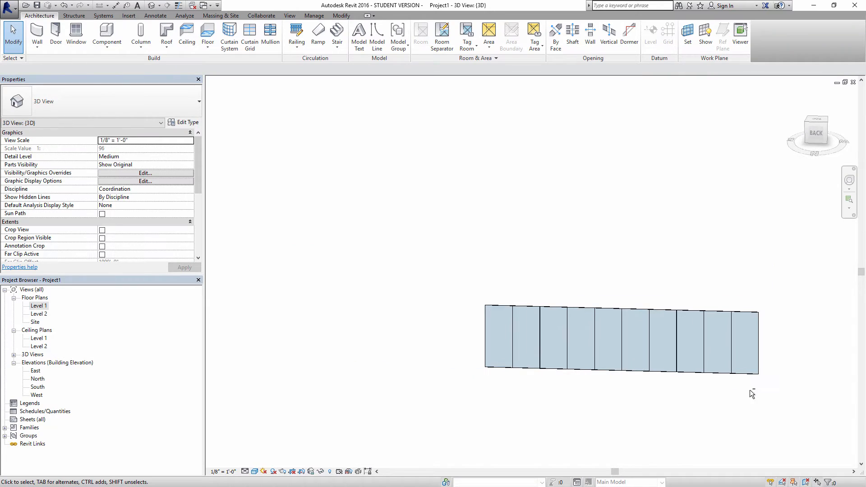
middle_click_drag(758, 388, 757, 397)
left_click(757, 371)
middle_click_drag(775, 360, 678, 391, "shift")
left_click(534, 384)
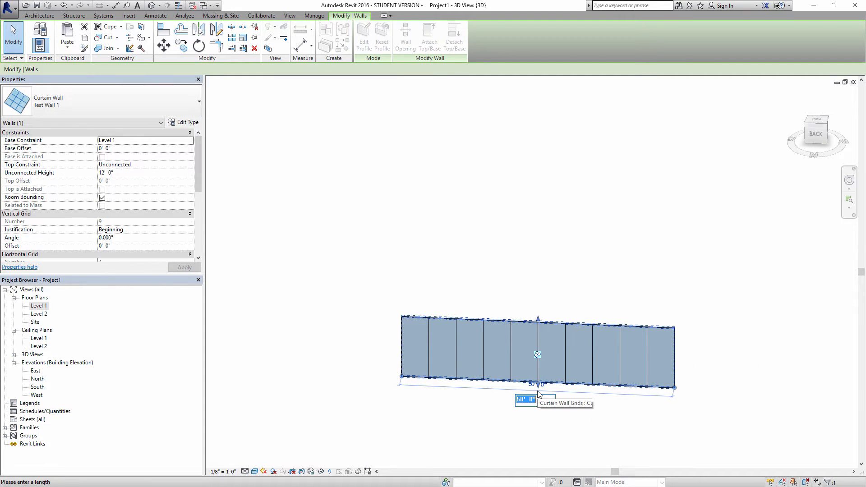
type("42")
key("Return")
left_click(567, 416)
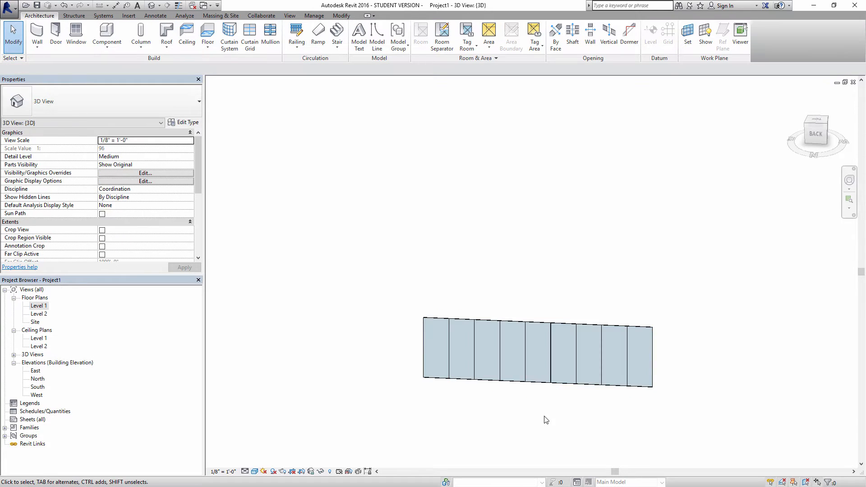
- Dimension the spacing between two vertical grid lines near the middle of the shortened wall, then delete the dimension
scroll(540, 403, "up", 2)
key("d")
key("i")
left_click(602, 366)
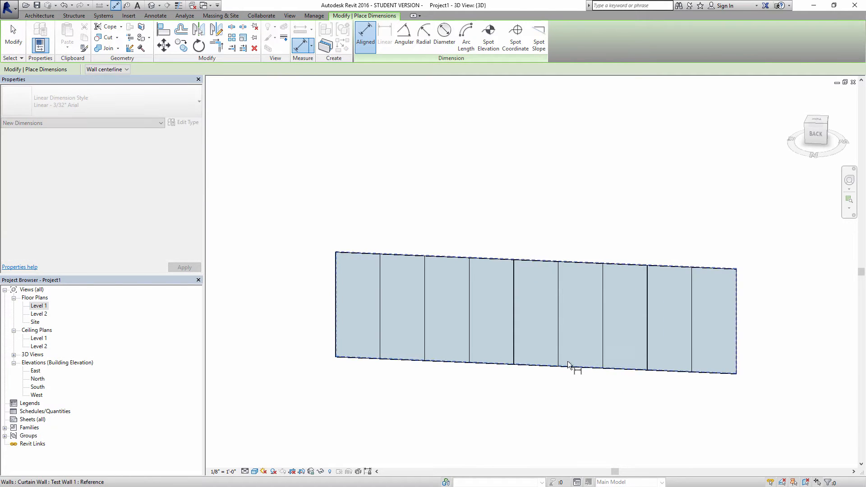
left_click(559, 362)
left_click(567, 397)
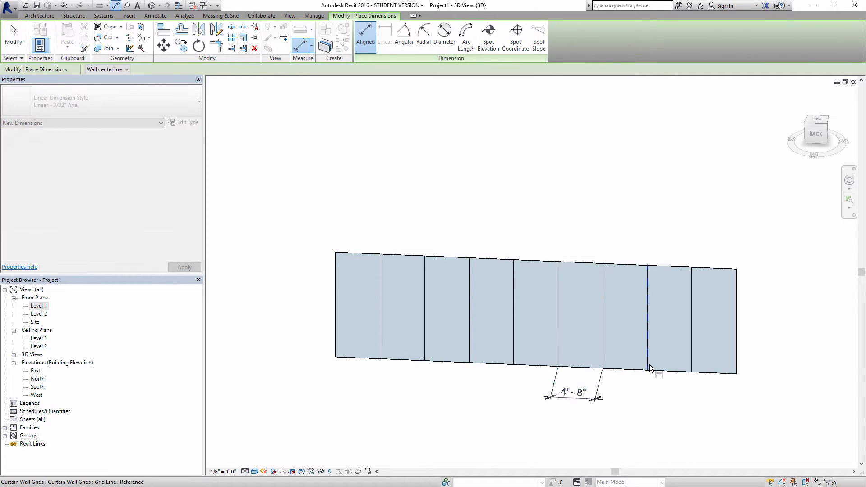
left_click(601, 361)
key("Escape")
key("Escape")
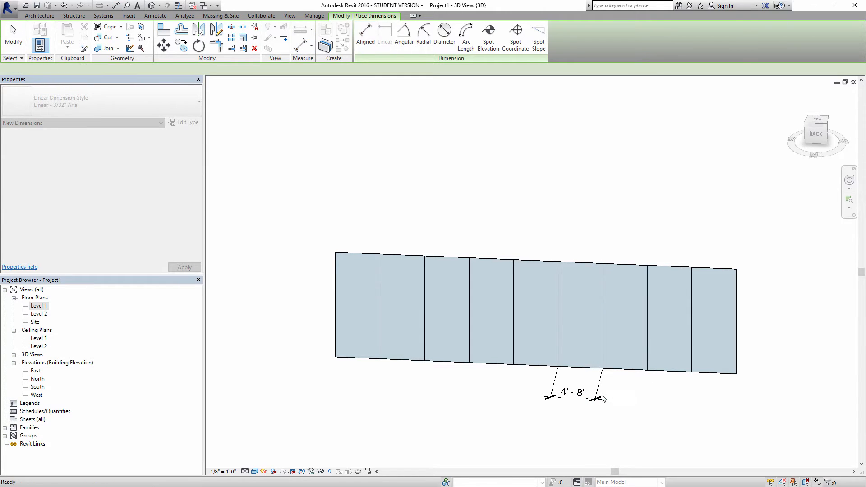
left_click(600, 392)
key("Delete")
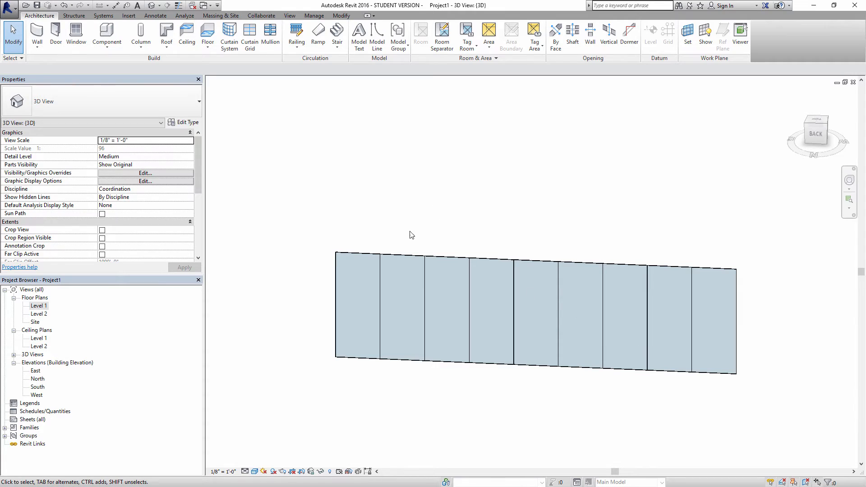
- Set the Test Wall 1 type's Horizontal Grid layout to Maximum Spacing with a spacing of 12'
left_click(398, 256)
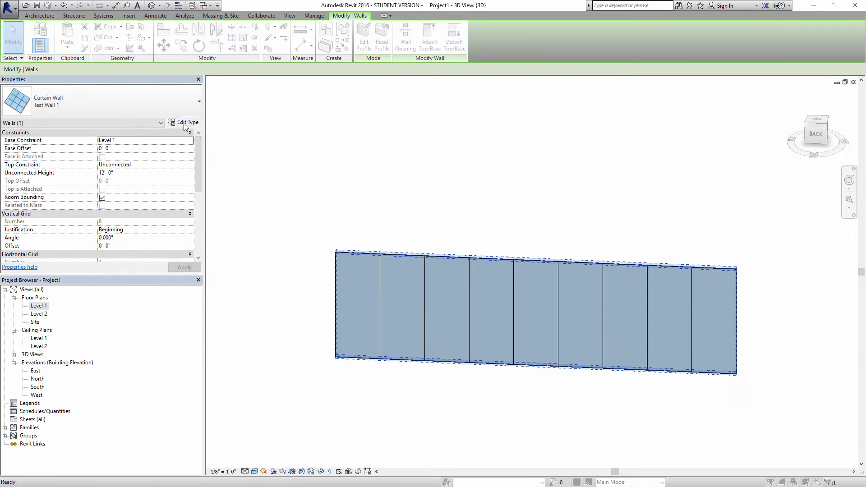
left_click(184, 124)
left_click(352, 289)
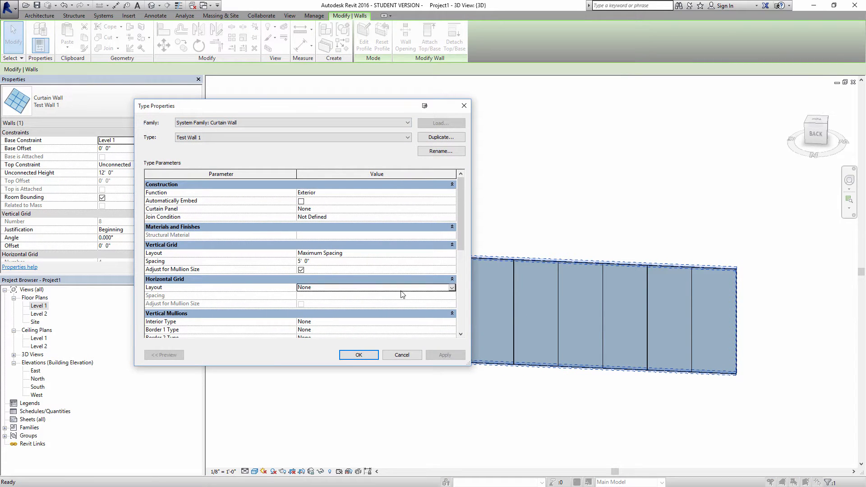
left_click(452, 287)
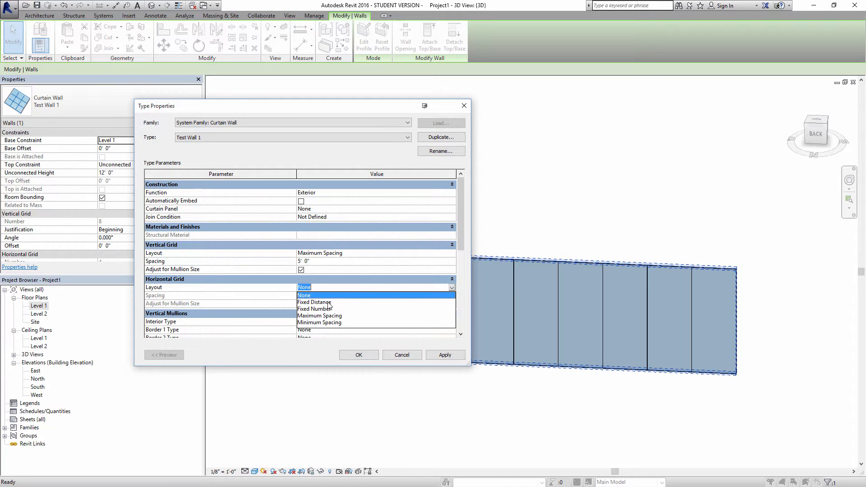
left_click(323, 315)
left_click(319, 296)
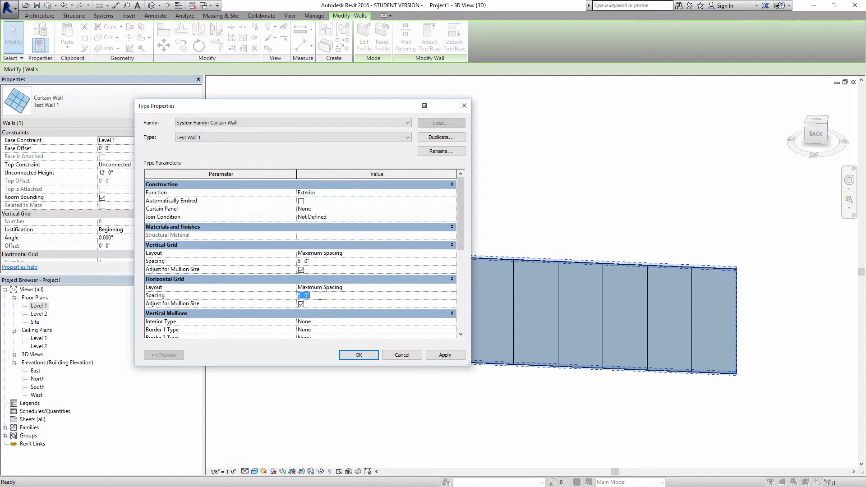
type("12")
left_click(358, 355)
left_click(487, 394)
- Stretch the curtain wall's top edge upward to an unconnected height of about 33'
left_click(541, 258)
left_click_drag(541, 258, 536, 74)
middle_click_drag(593, 242, 528, 223, "shift")
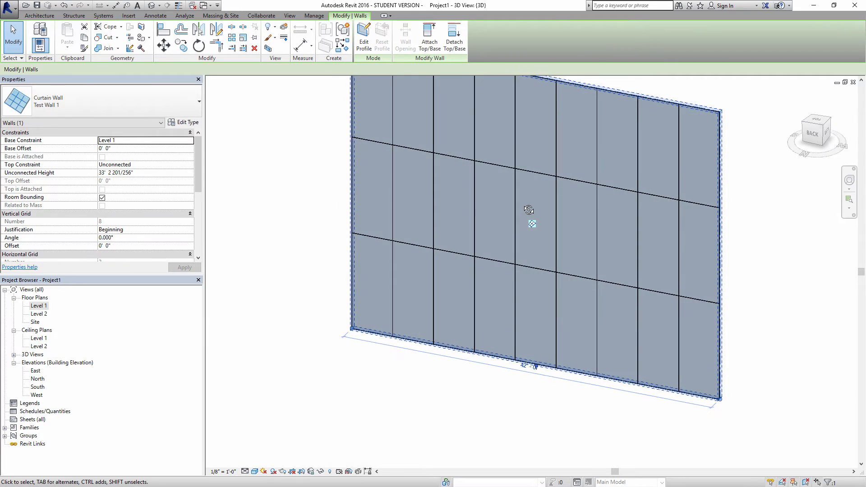
- Try to dimension the spacing between the curtain wall's two horizontal grid lines
key("d")
key("i")
left_click(532, 268)
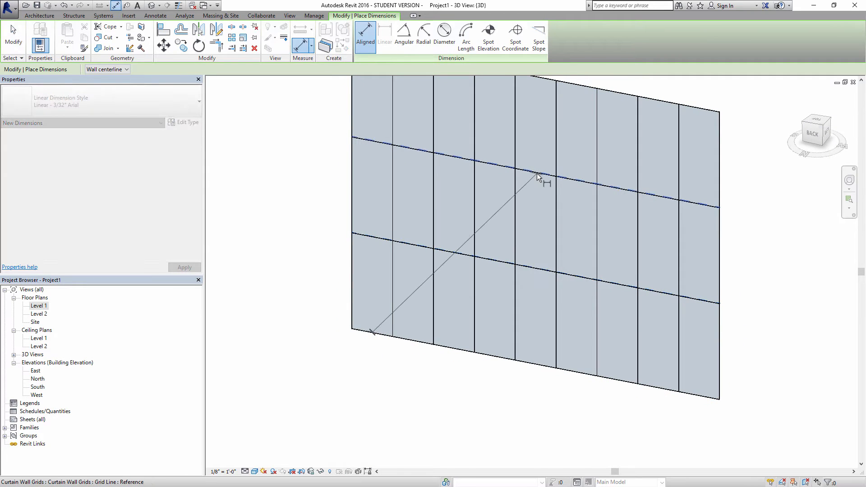
key("Escape")
middle_click_drag(547, 213, 586, 280, "shift")
scroll(578, 311, "up", 1)
key("Escape")
key("d")
key("i")
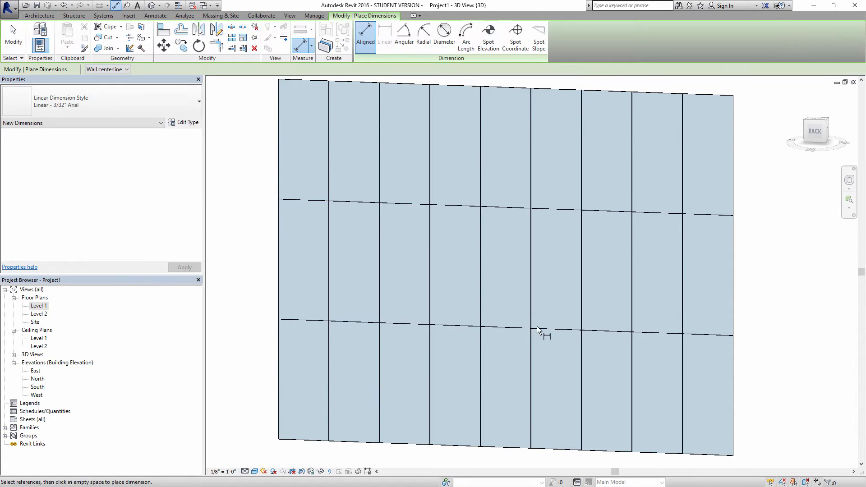
left_click(537, 327)
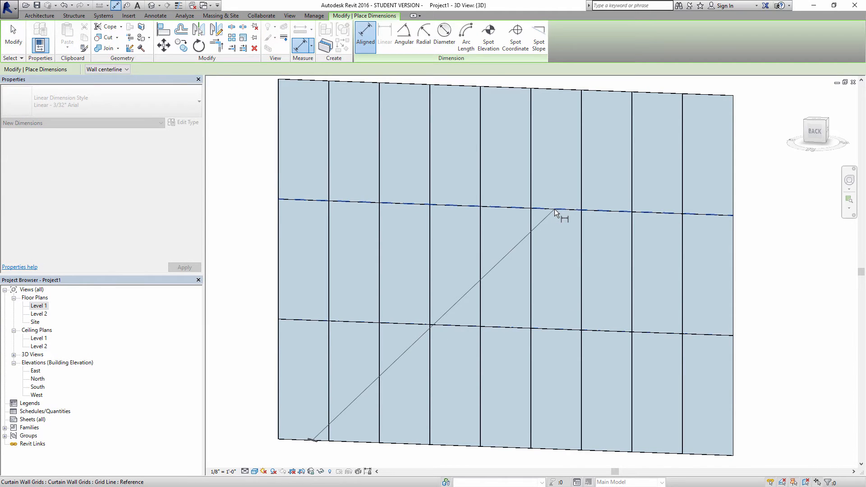
middle_click_drag(554, 209, 561, 267, "shift")
key("Escape")
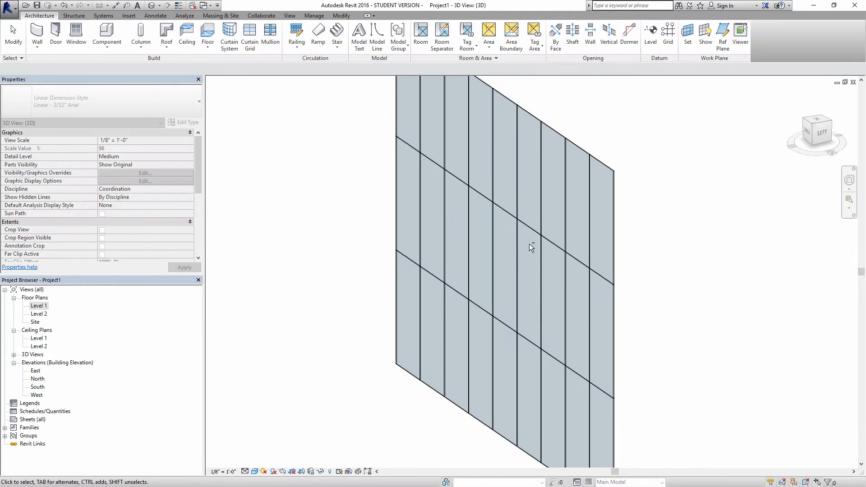
- Set the Test Wall 1 type's vertical and horizontal interior mullions to Rectangular Mullion : 2.5" x 5" rectangular
middle_click_drag(529, 243, 565, 237, "shift")
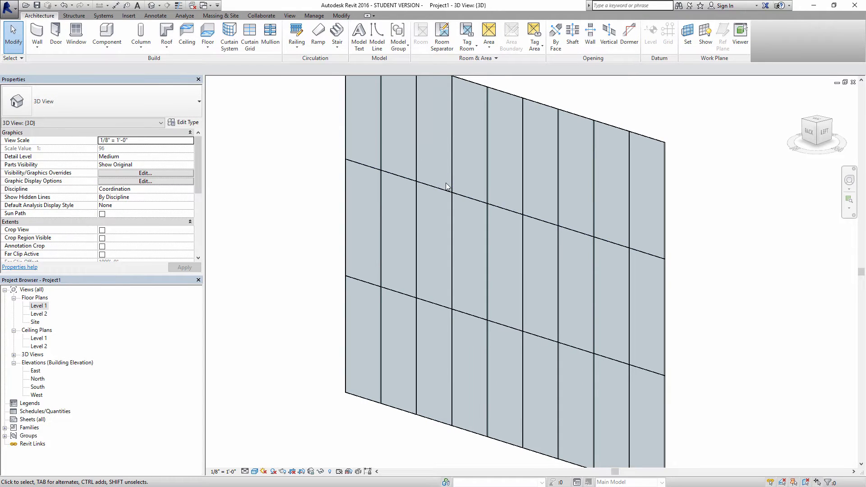
middle_click_drag(445, 183, 446, 225, "shift")
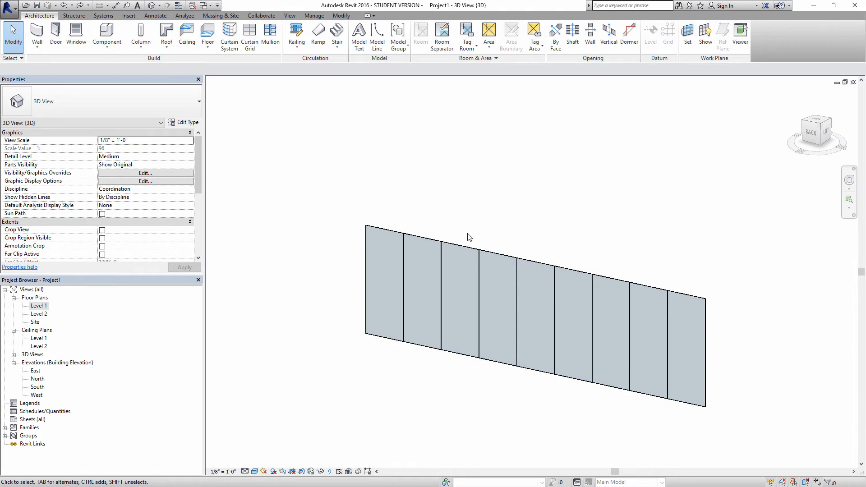
left_click(456, 248)
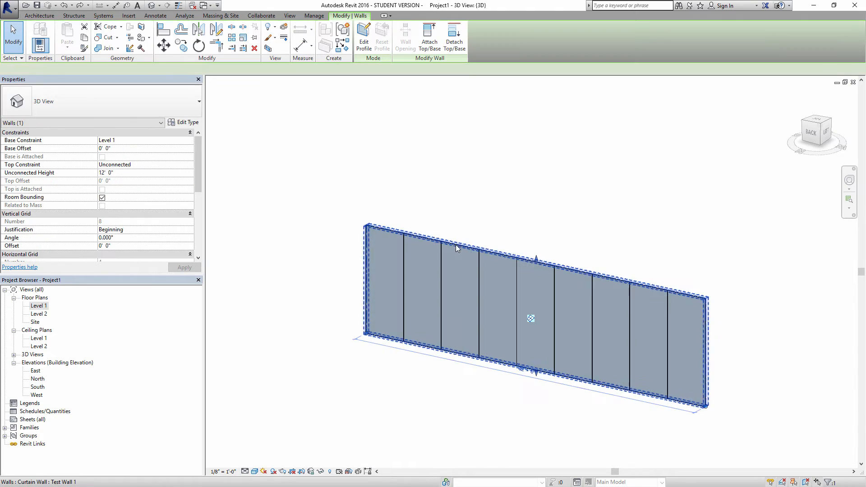
left_click(192, 123)
scroll(457, 246, "down", 5)
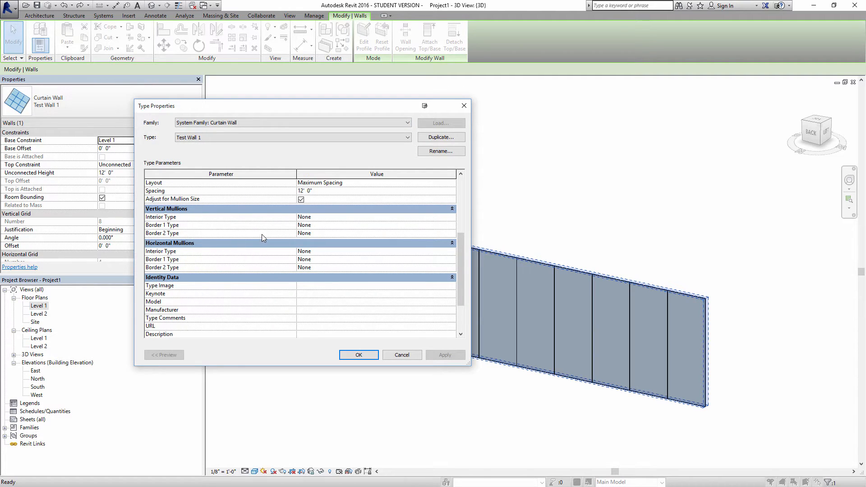
left_click(417, 216)
left_click(452, 218)
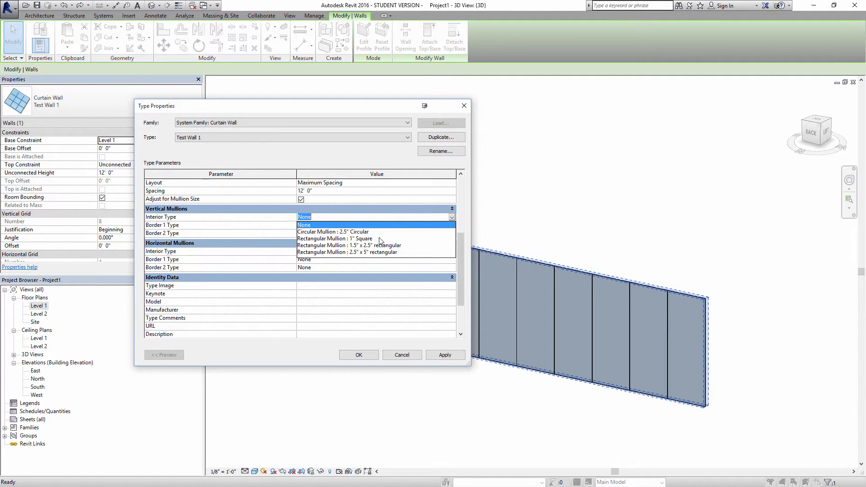
left_click(378, 252)
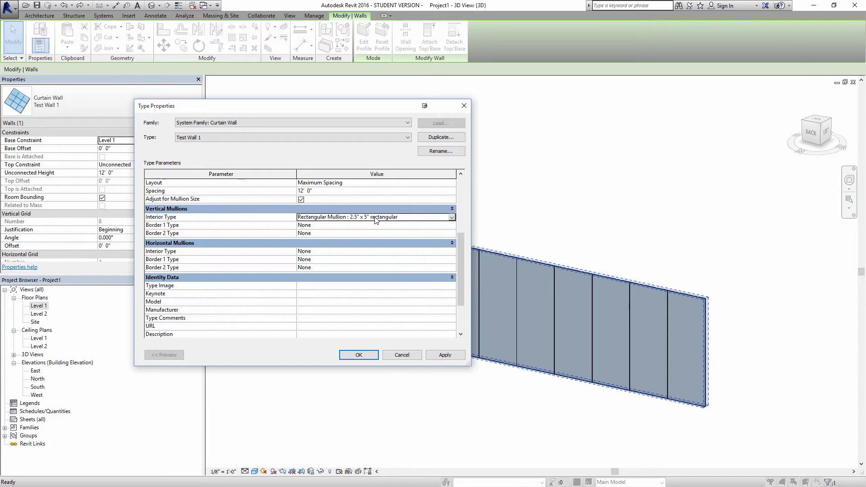
left_click(452, 251)
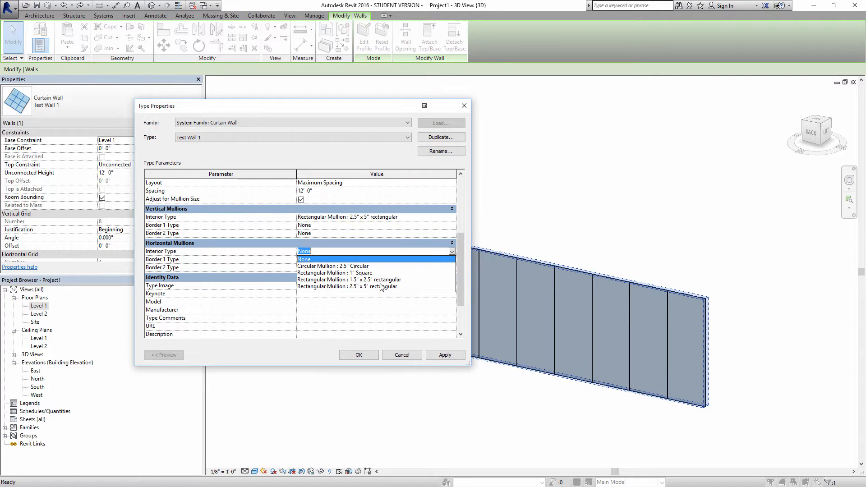
left_click(368, 286)
left_click(359, 355)
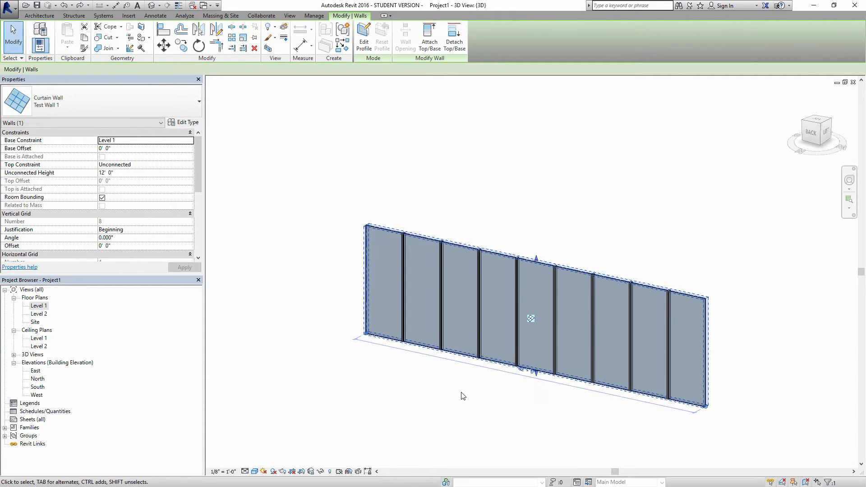
- Set Test Wall 1's vertical Border 1 mullion to 2.5" x 5" rectangular and its horizontal Border 1 mullion to 1.5" x 2.5" rectangular
left_click(460, 393)
scroll(571, 358, "up", 10)
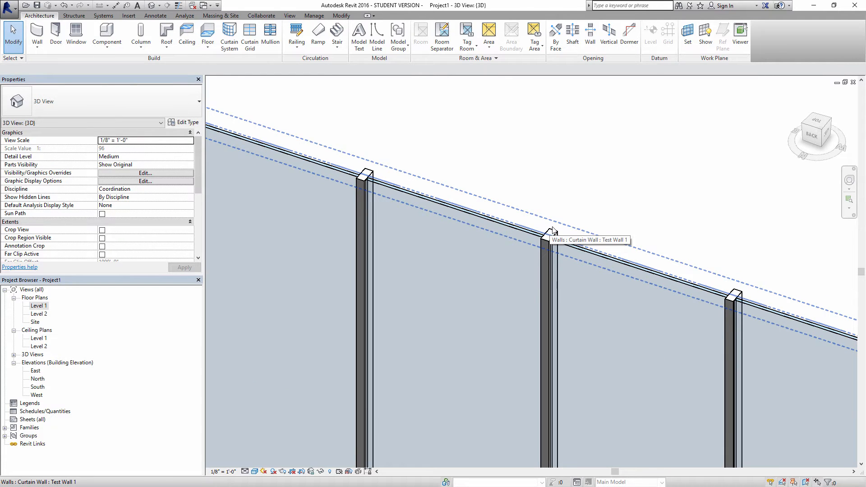
middle_click_drag(552, 232, 607, 218, "shift")
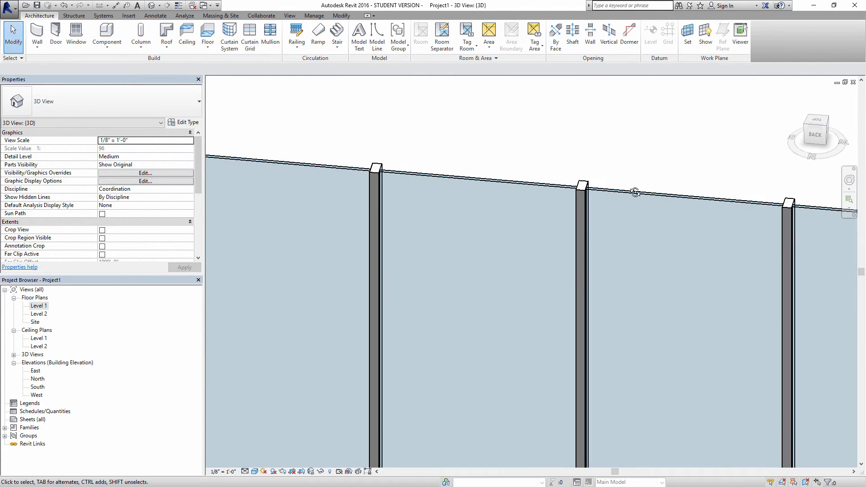
middle_click_drag(635, 193, 575, 220, "shift")
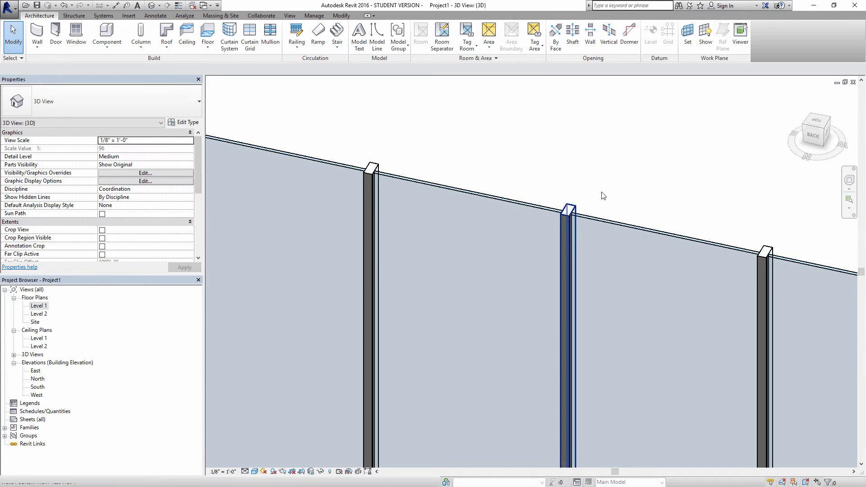
left_click(580, 220)
left_click(191, 123)
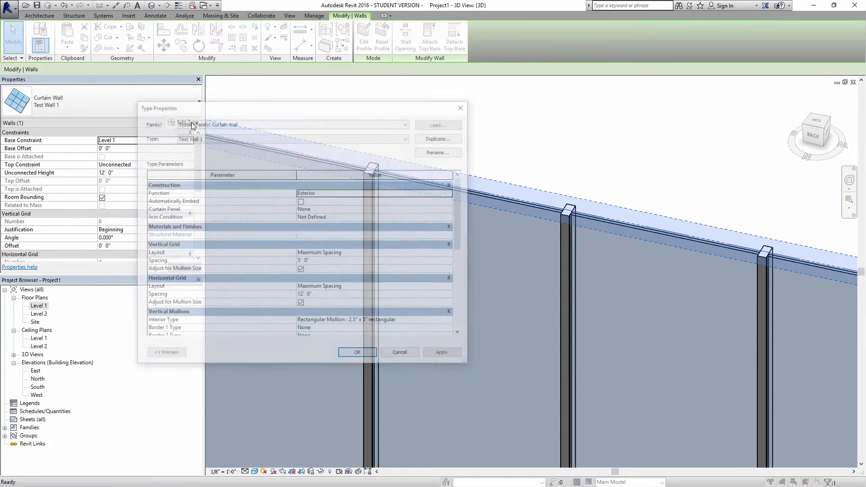
scroll(460, 267, "down", 2)
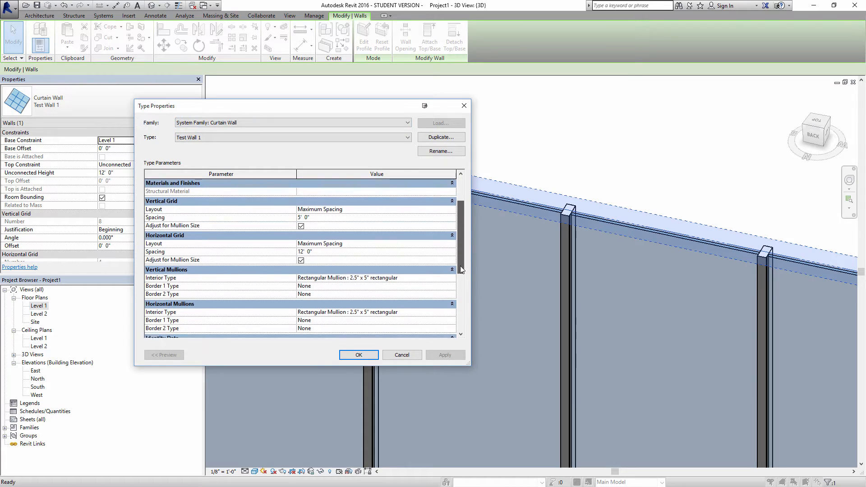
left_click(452, 269)
scroll(406, 290, "down", 1)
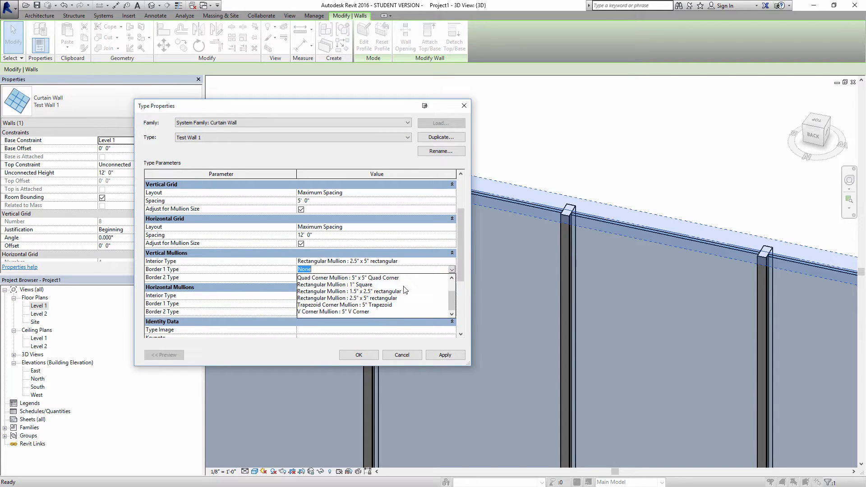
left_click(380, 298)
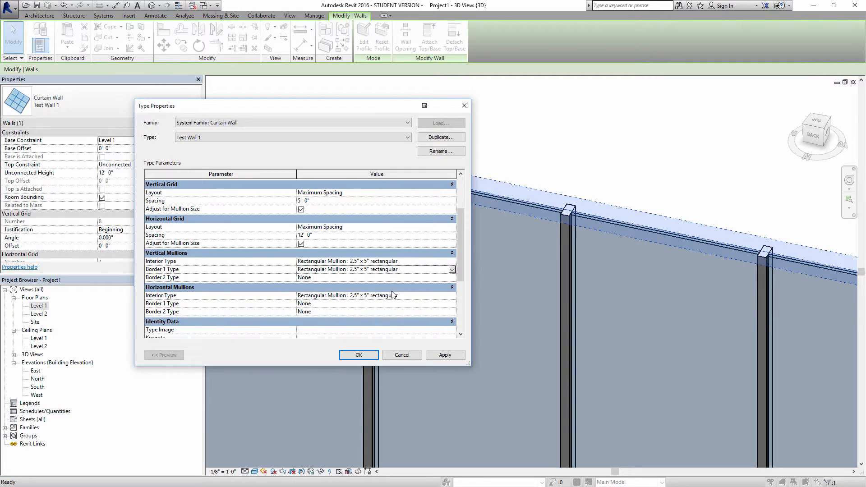
left_click(452, 303)
left_click(379, 345)
- Assign mullions to the horizontal and vertical Border 2 types of Test Wall 1 and apply the changes to the wall
left_click(446, 312)
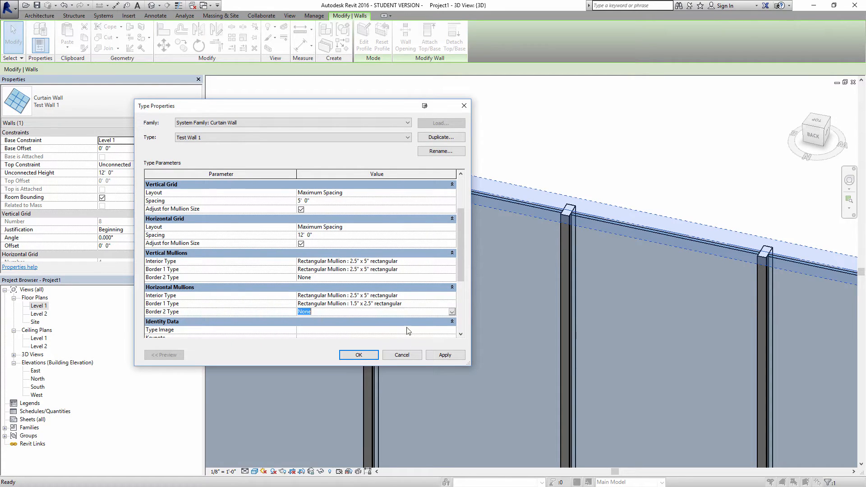
scroll(462, 270, "down", 4)
left_click(452, 217)
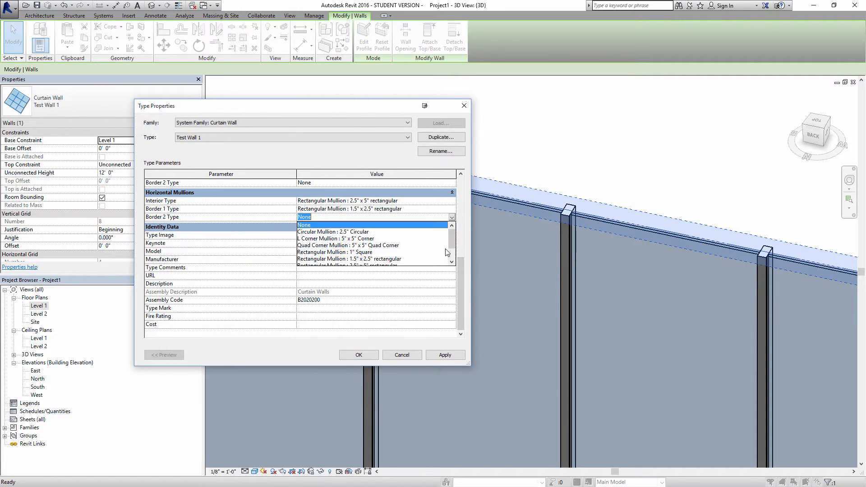
left_click_drag(452, 243, 438, 248)
left_click(363, 259)
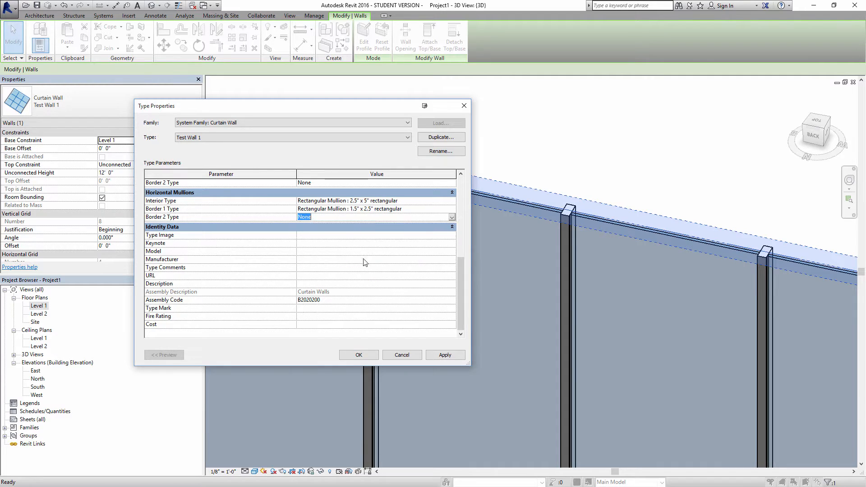
left_click(460, 175)
left_click(450, 199)
left_click(452, 199)
scroll(451, 225, "down", 2)
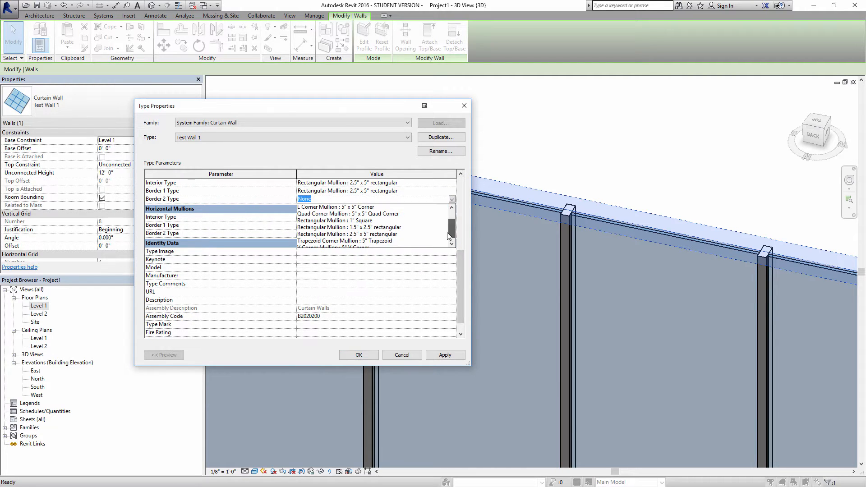
left_click(366, 241)
left_click(356, 354)
left_click(534, 135)
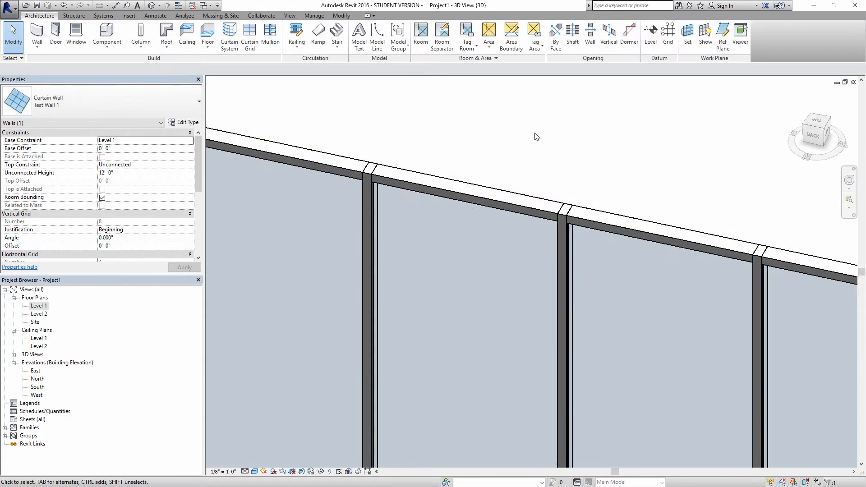
scroll(545, 161, "down", 3)
middle_click_drag(545, 160, 537, 181, "shift")
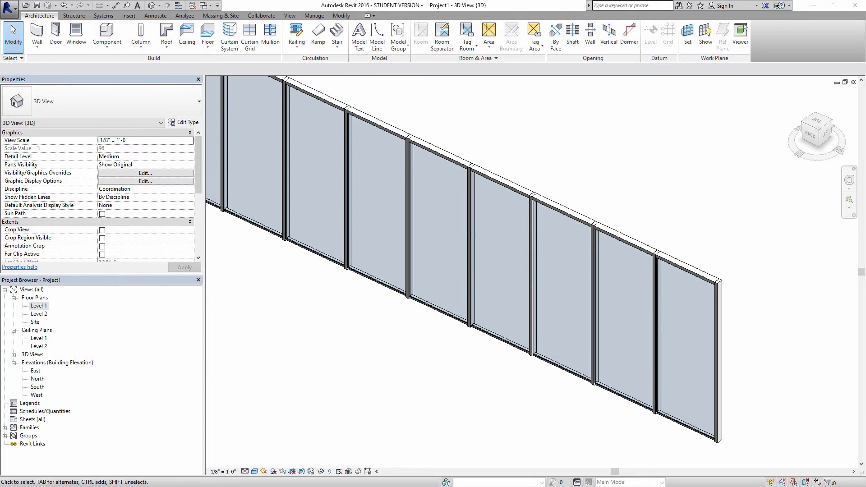
- Open the Curtain_Wall-Components-Kawneer-1620_6.rvt model and upgrade it to Revit 2016
left_click_drag(0, 45, 351, 32)
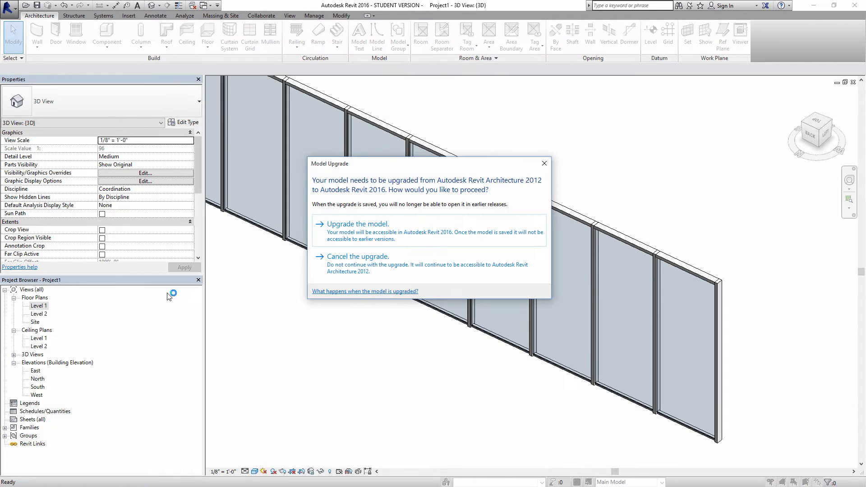
left_click(407, 228)
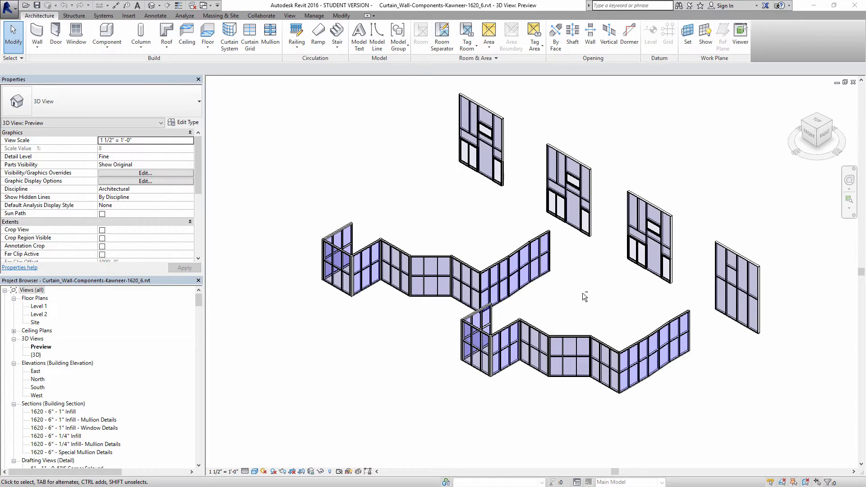
- Examine the Kawneer 1620 curtain wall segments and their corner joints in the 3D preview, selecting individual walls to check their types
middle_click_drag(605, 282, 604, 359, "shift")
scroll(604, 359, "up", 3)
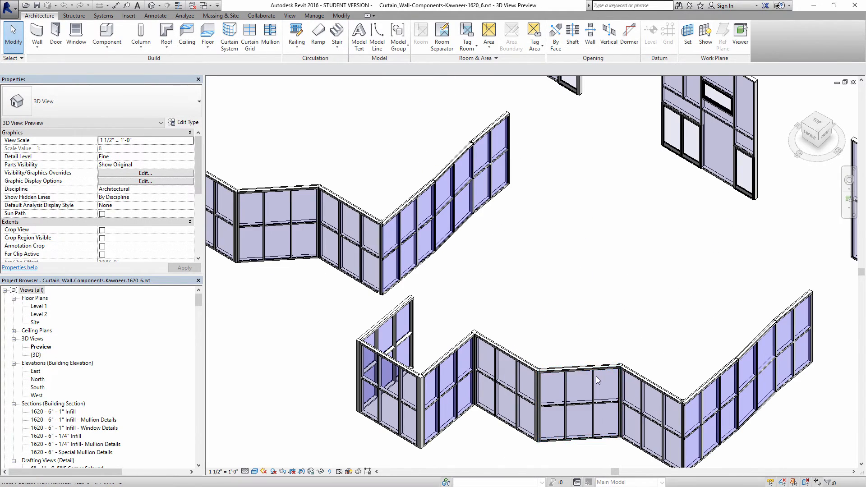
left_click(656, 394)
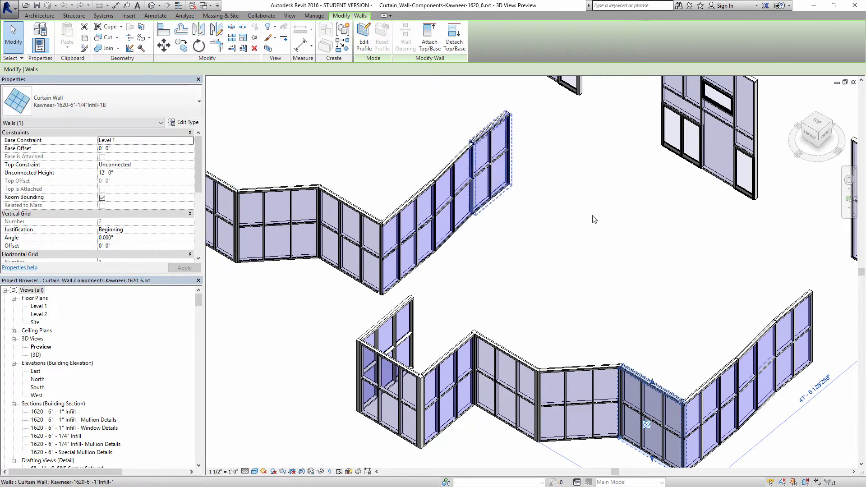
middle_click_drag(661, 345, 615, 268, "shift")
scroll(580, 255, "up", 2)
middle_click_drag(492, 166, 570, 382)
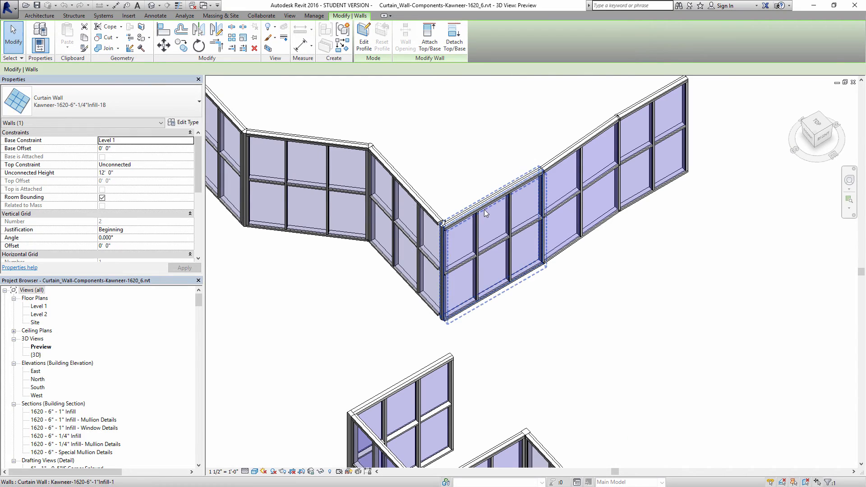
left_click(496, 297)
scroll(494, 296, "up", 2)
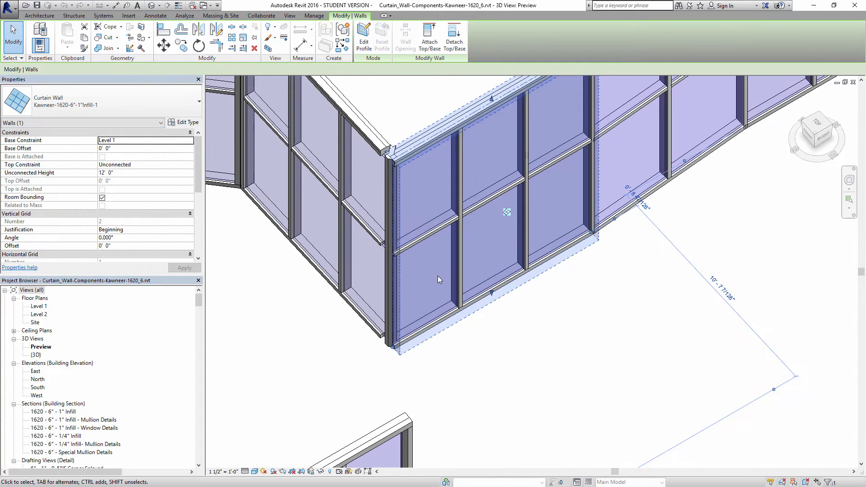
scroll(437, 276, "down", 2)
middle_click_drag(485, 279, 457, 264, "shift")
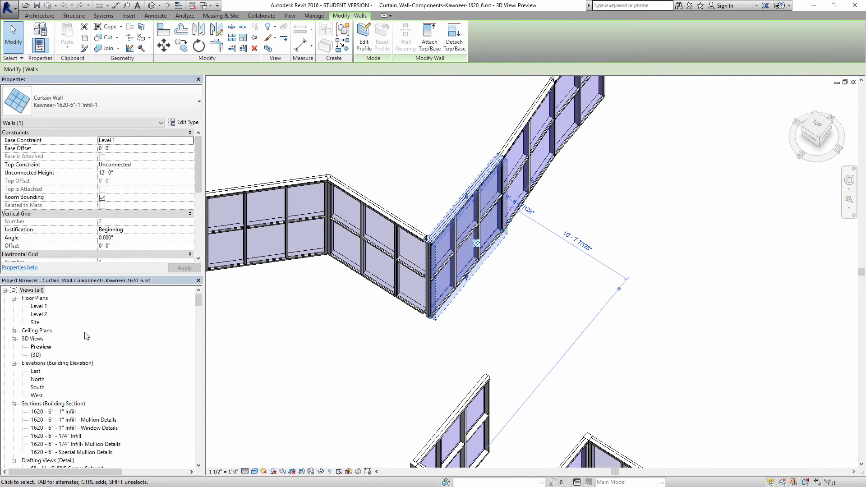
- Open the Level 1 floor plan and follow a mullion callout to the 6" - 1" - Vertical Mullions drafting view
left_click(41, 307)
double_click(40, 307)
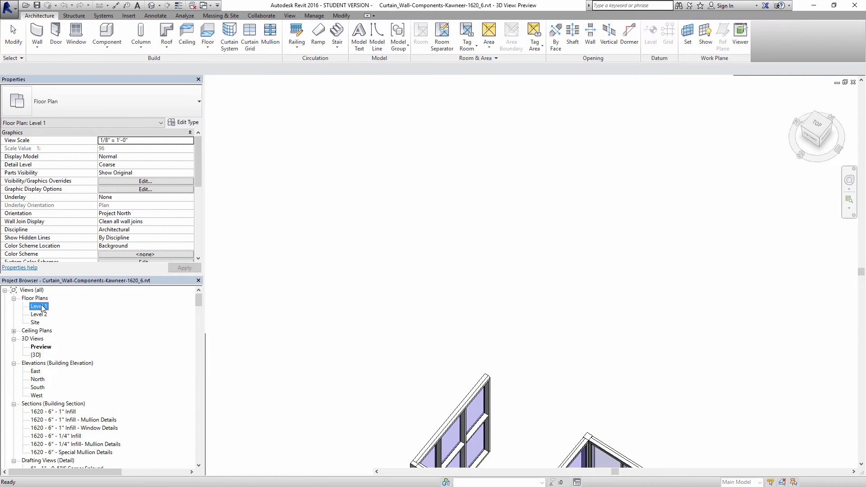
scroll(542, 287, "up", 3)
scroll(542, 287, "up", 5)
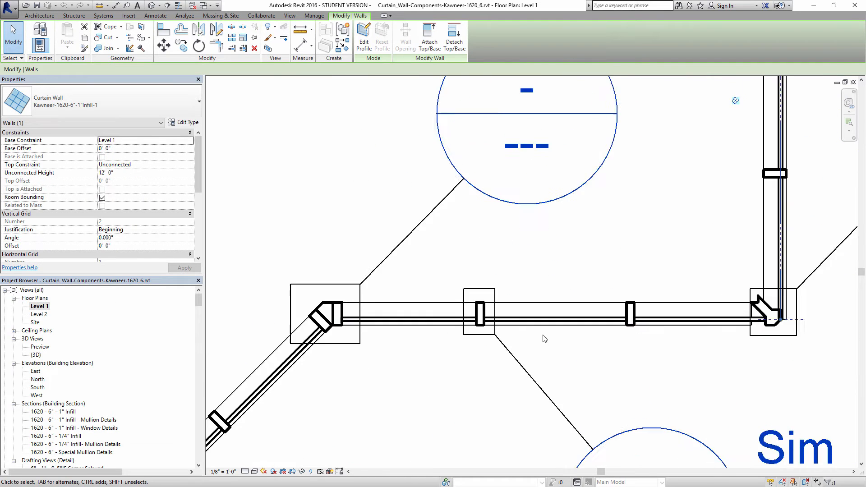
scroll(629, 341, "down", 2)
double_click(629, 340)
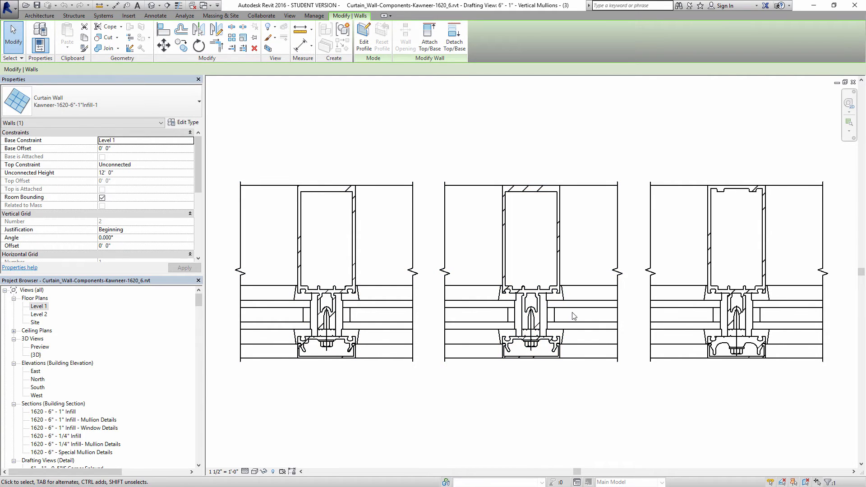
- Inspect the middle heavy vertical mullion detail and close the drafting view to return to the Level 1 floor plan
left_click(575, 296)
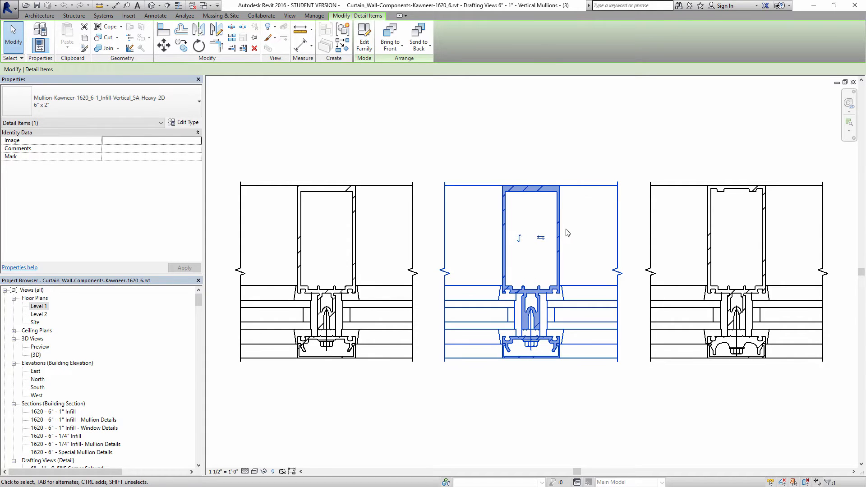
key("Escape")
left_click(561, 208)
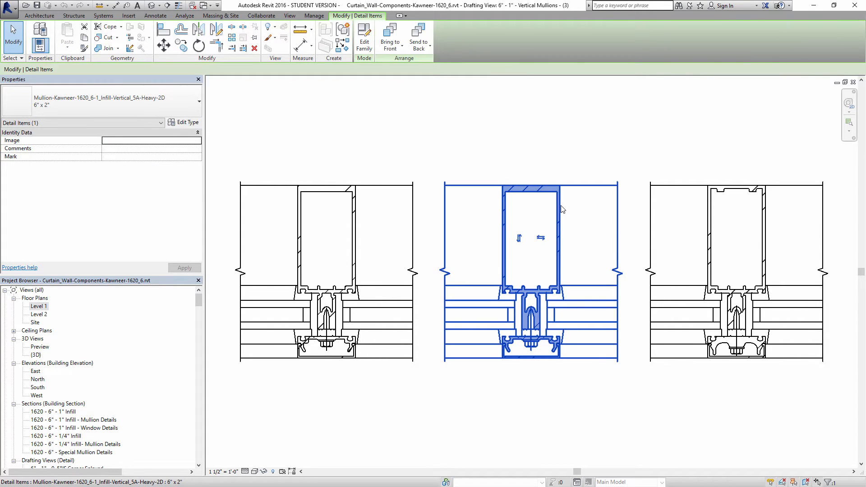
left_click(562, 152)
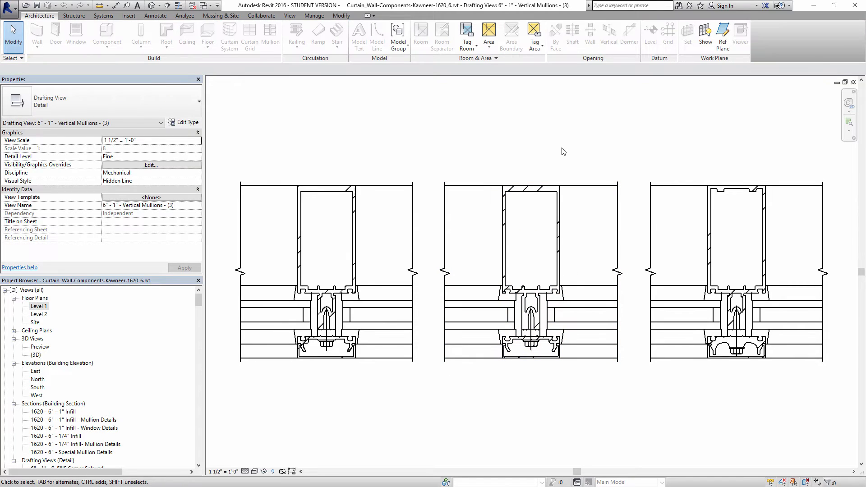
left_click(853, 82)
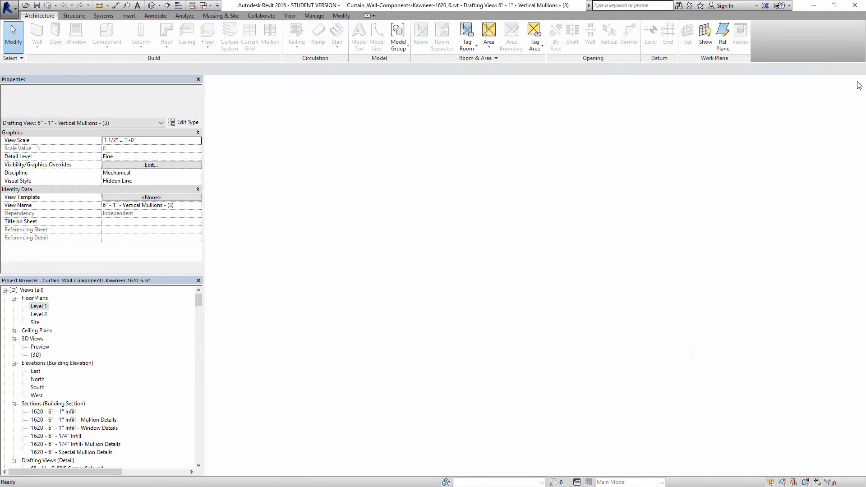
- Copy the horizontal Kawneer-1620-6"-1"Infill-1 curtain wall segment from Level 1 and paste it beside Test Wall 1 in Project1's 3D view
middle_click_drag(504, 267, 479, 283)
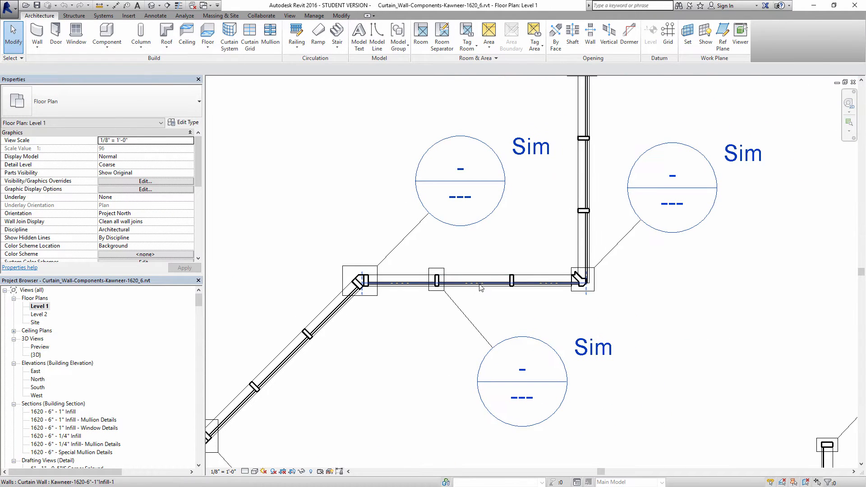
left_click(481, 285)
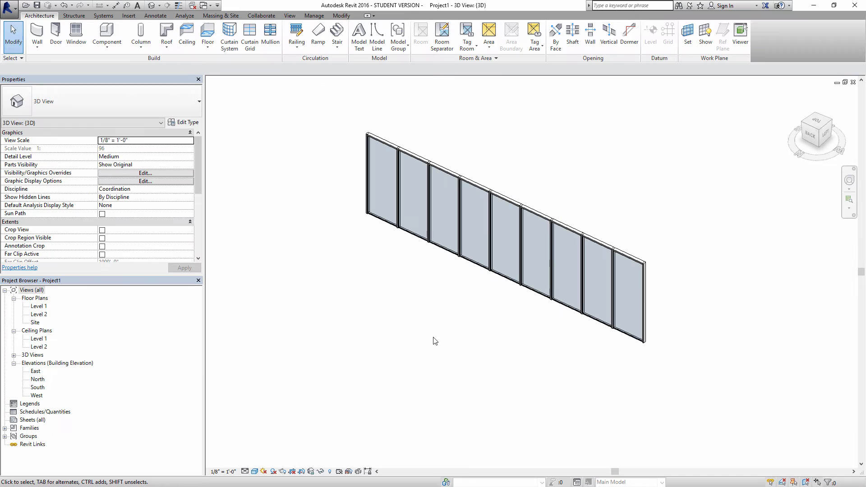
key("ctrl+v")
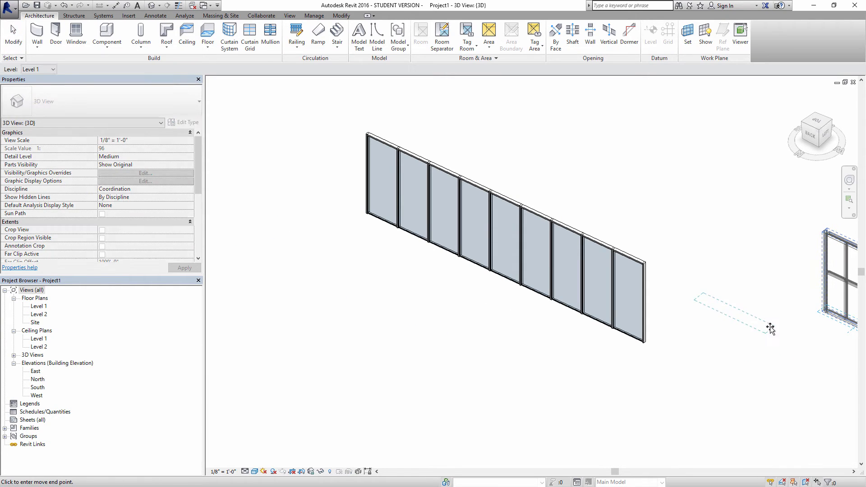
left_click(769, 329)
scroll(769, 329, "up", 2)
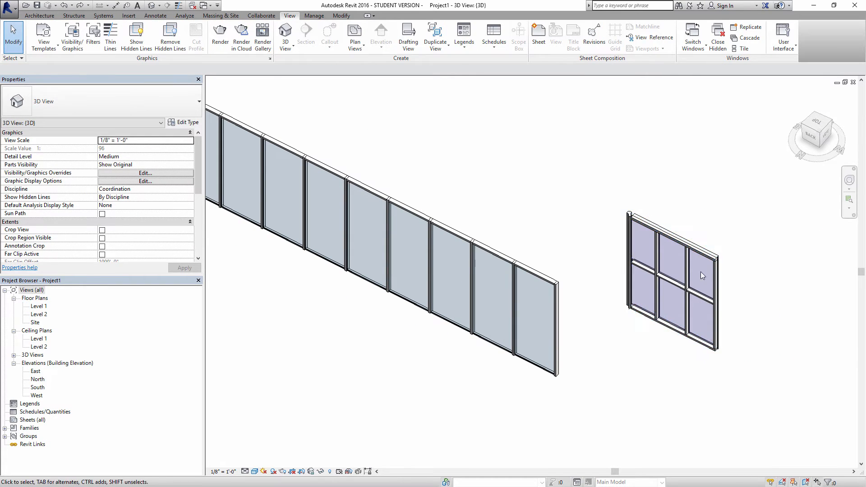
middle_click_drag(664, 239, 685, 237, "shift")
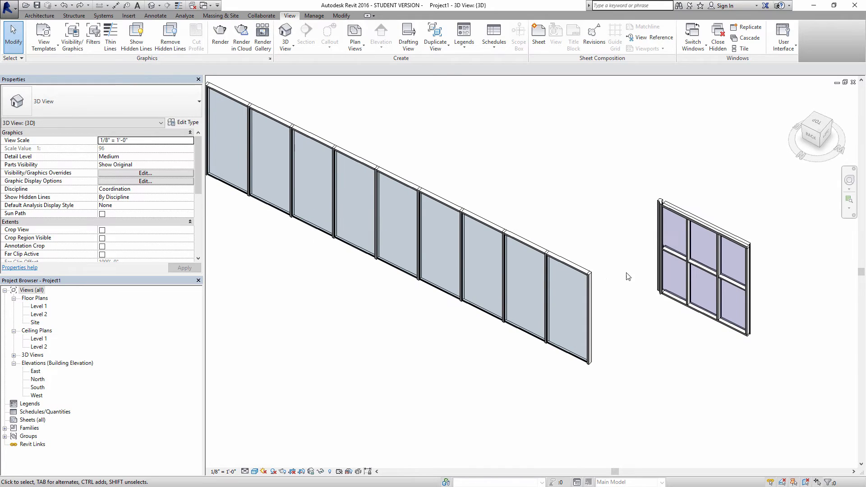
- Set both the vertical and horizontal Interior Type mullions of Test Wall 1 to Kawneer-1620-Interior-6"-1"Infill
left_click(562, 262)
left_click(507, 235)
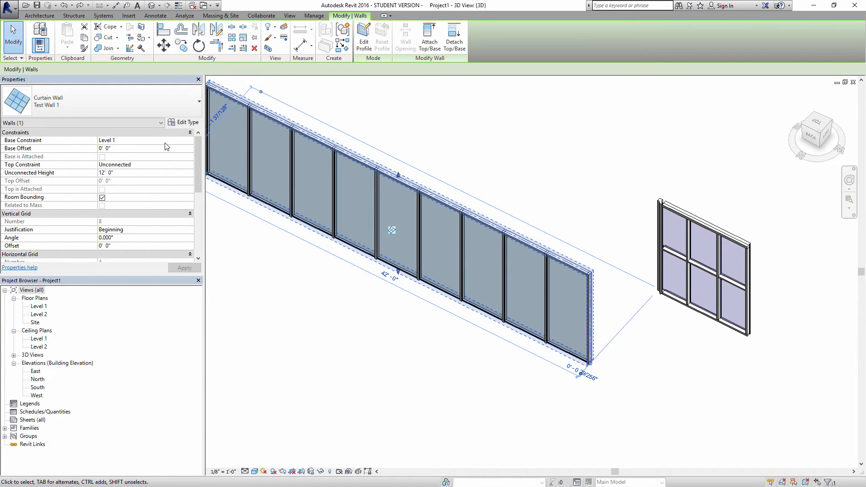
left_click(195, 123)
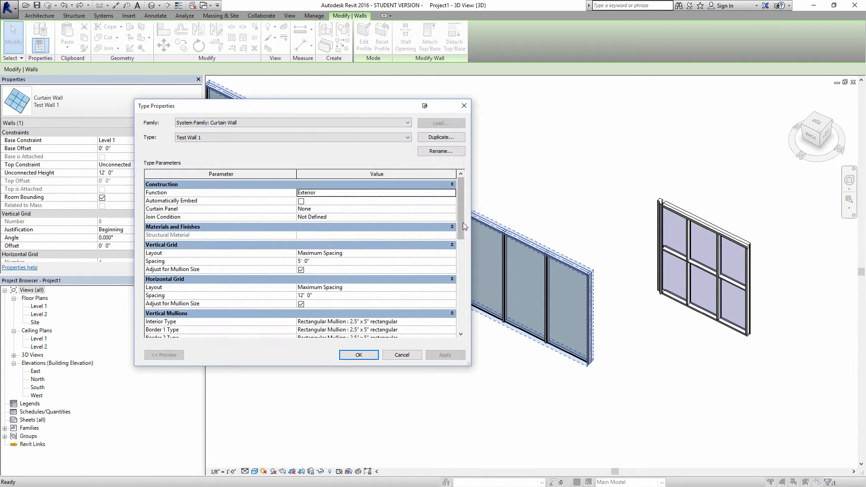
left_click_drag(461, 222, 456, 262)
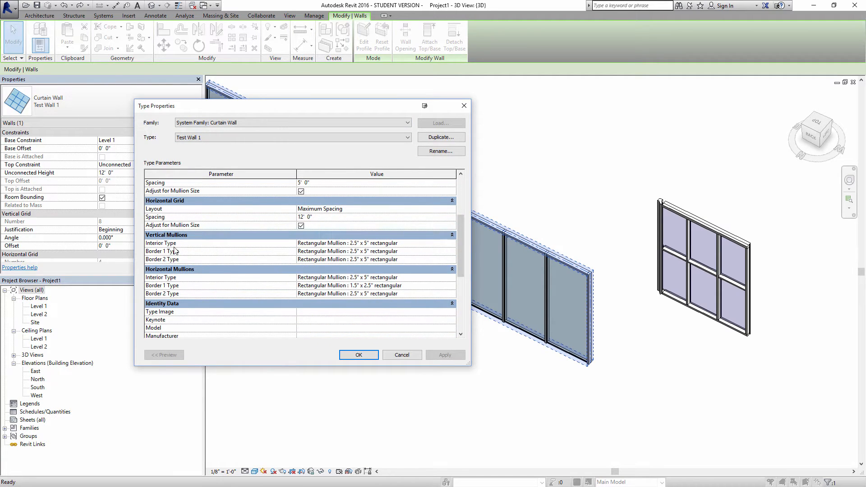
left_click(452, 243)
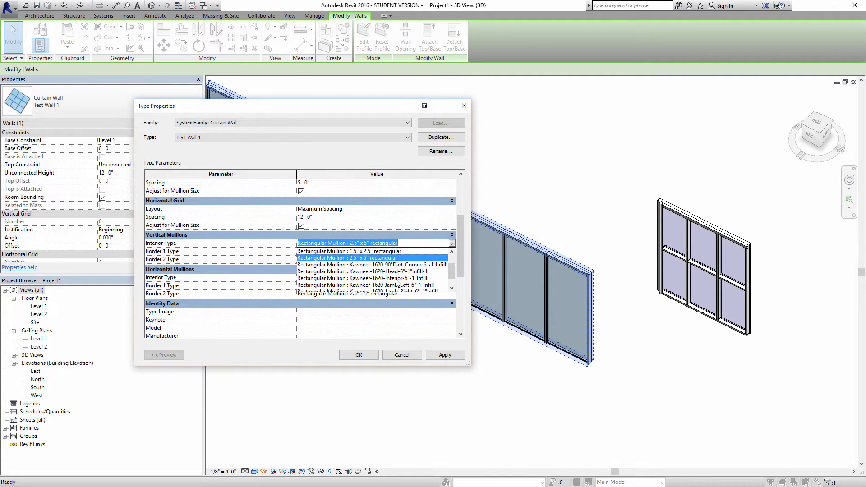
left_click(423, 284)
left_click(451, 277)
left_click(452, 277)
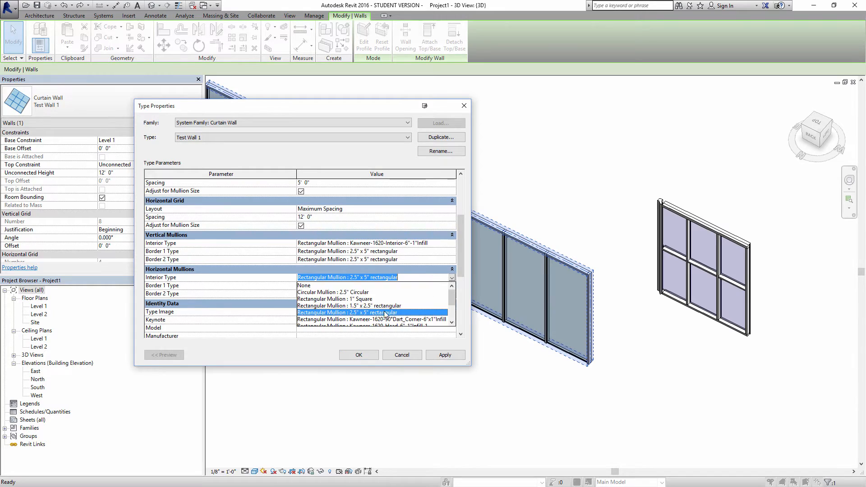
scroll(453, 296, "down", 2)
left_click(398, 311)
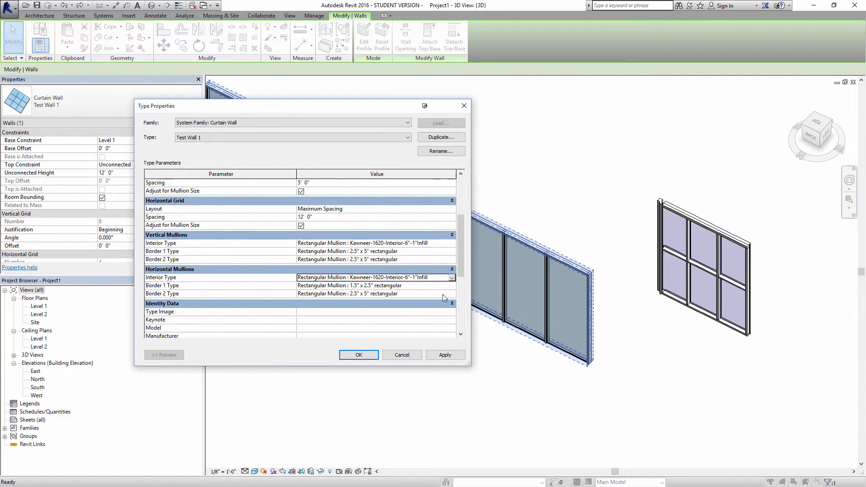
- Set Test Wall 1's horizontal Border 1 mullion to Kawneer-1620-Sill-6"-1"Infill and Border 2 to Kawneer-1620-Head-6"-1"Infill-1
left_click(452, 286)
left_click(451, 285)
scroll(452, 315, "down", 5)
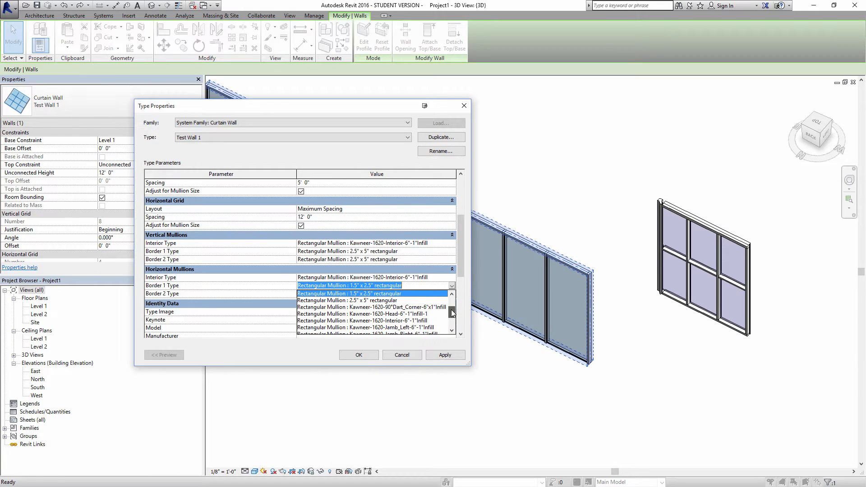
scroll(451, 315, "down", 1)
left_click(415, 327)
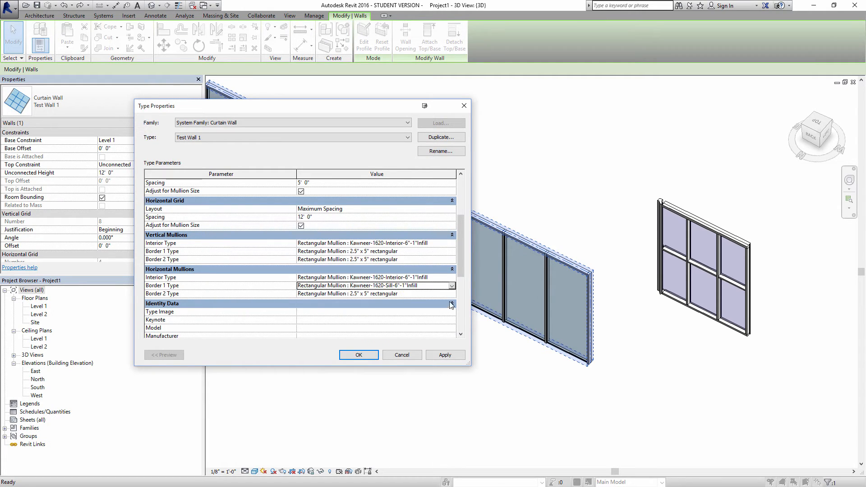
left_click(451, 294)
scroll(453, 318, "down", 1)
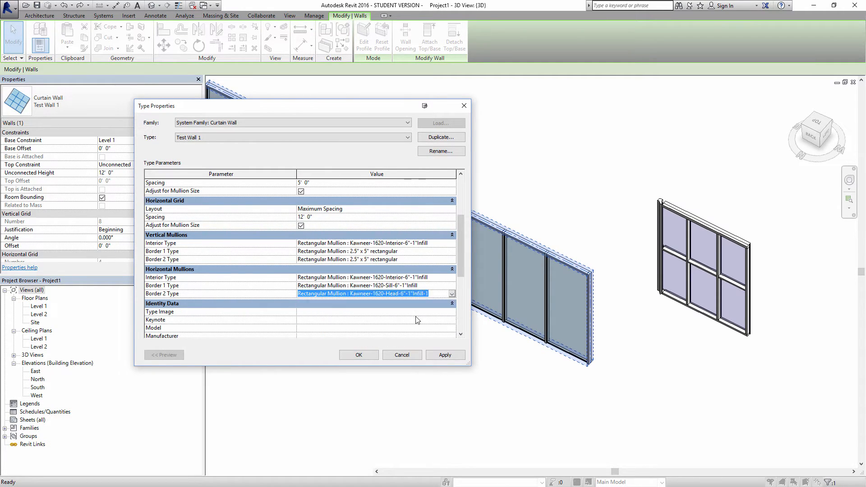
left_click(419, 319)
- Set the vertical Border 1 mullion to Kawneer-1620-Jamb_Left-6"-1"Infill and Border 2 to Kawneer-1620-Jamb_Right-6"-1"Infill, accepting the type changes
left_click(452, 251)
left_click(452, 251)
scroll(454, 270, "down", 2)
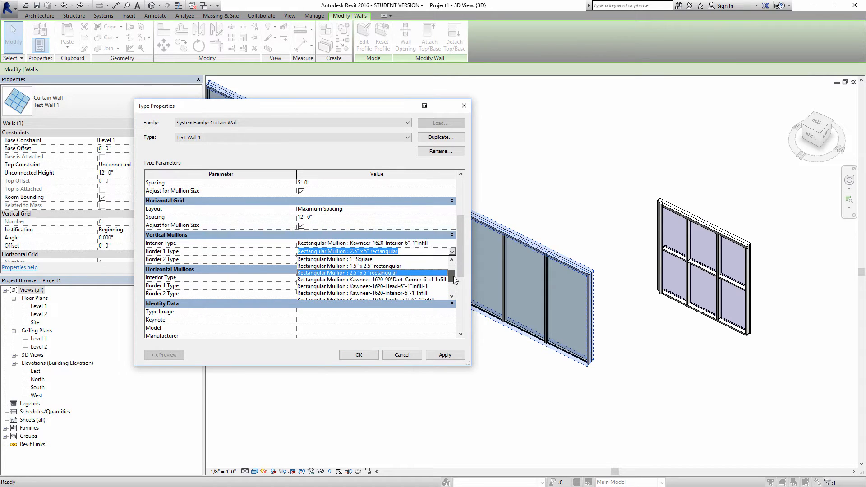
left_click(413, 287)
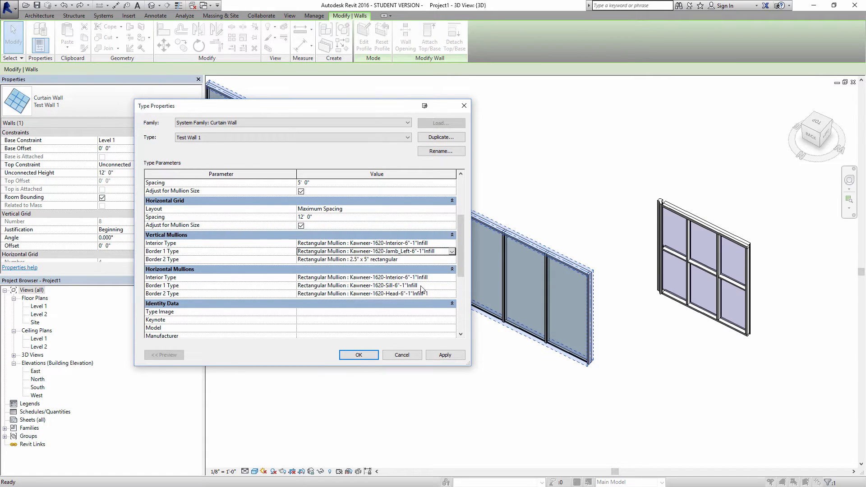
left_click(453, 260)
left_click(453, 260)
scroll(454, 283, "down", 2)
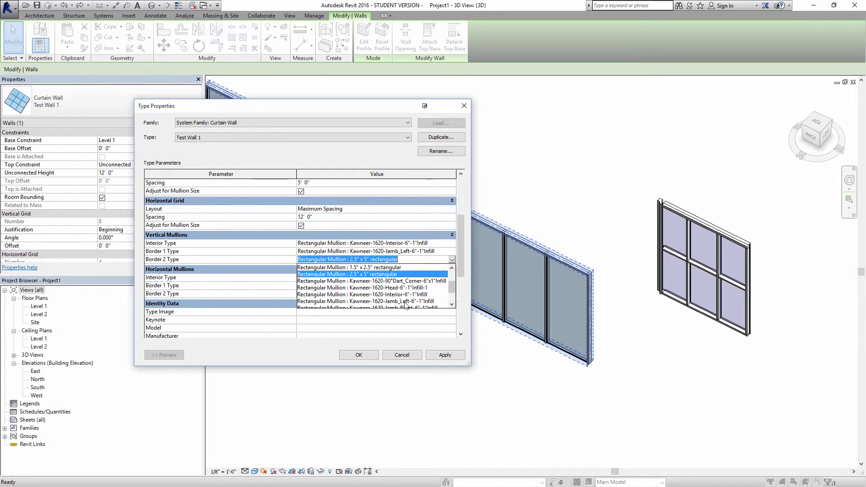
left_click_drag(452, 291, 452, 294)
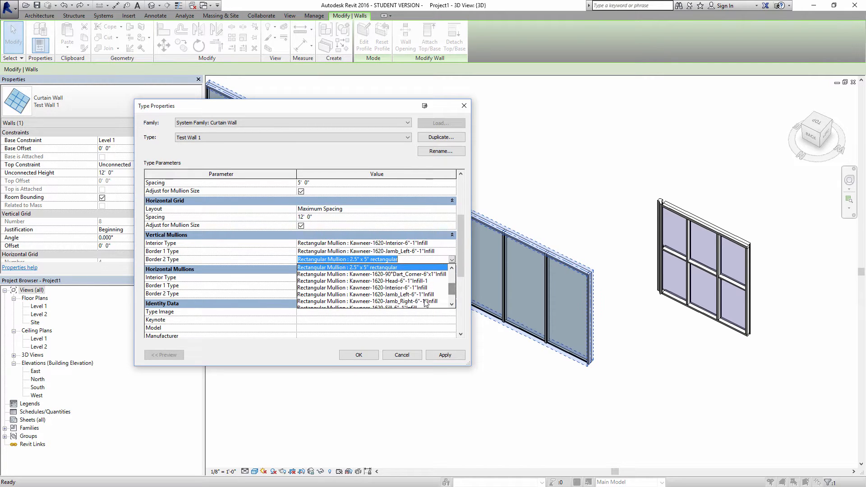
left_click(423, 302)
left_click(359, 355)
left_click(496, 378)
- Examine Test Wall 1's updated mullions in 3D and its right jamb mullion in the Level 1 floor plan
scroll(586, 304, "up", 4)
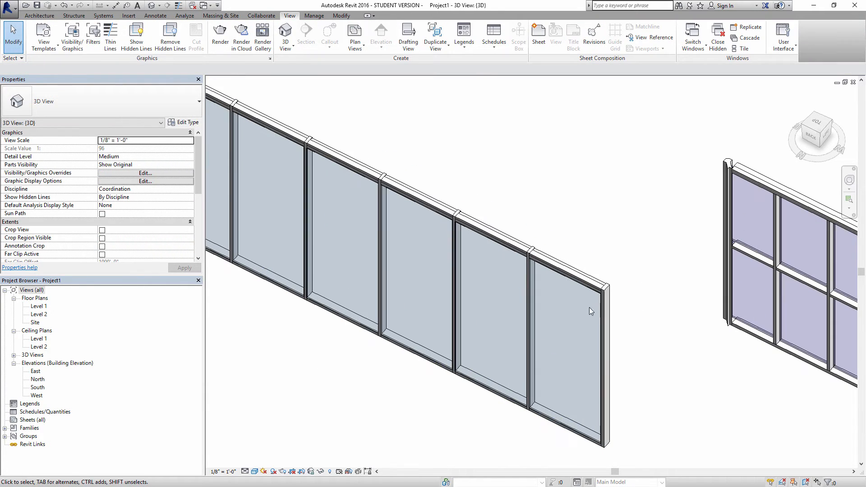
middle_click_drag(542, 243, 386, 276, "shift")
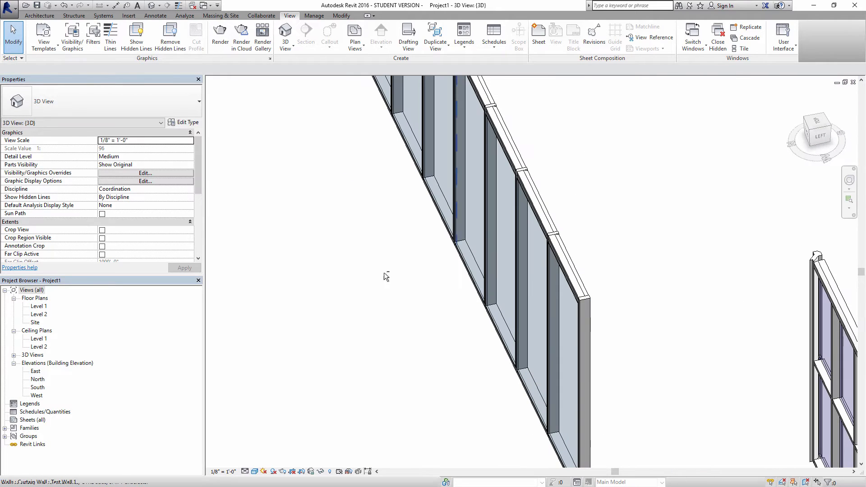
double_click(40, 306)
scroll(631, 276, "up", 5)
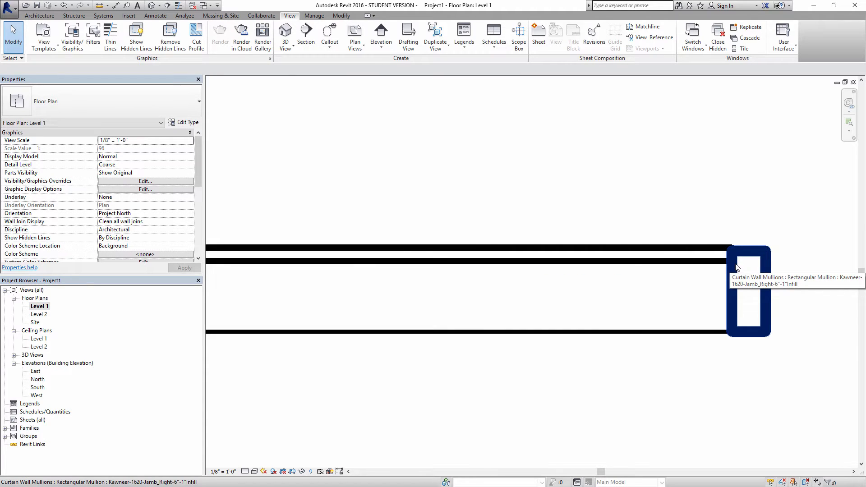
middle_click_drag(619, 303, 470, 289)
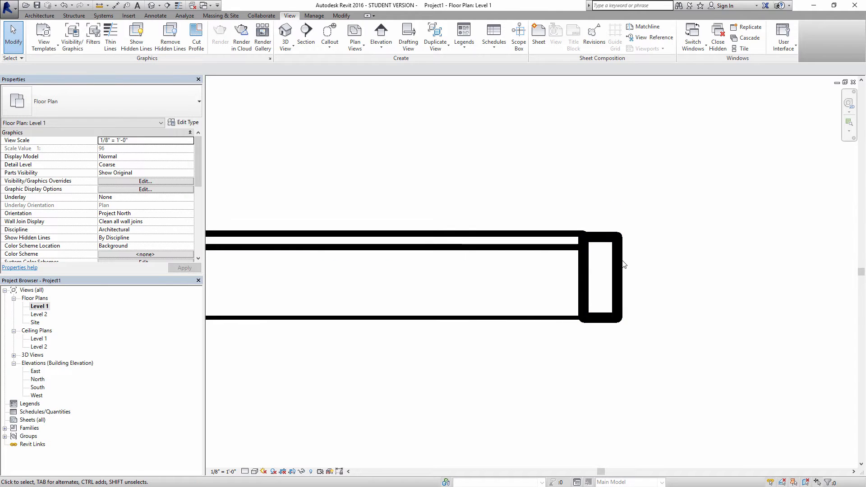
- Return to the 3D view and select the pasted Kawneer curtain wall to inspect its corner mullion
key("ctrl+Tab")
key("ctrl+Tab")
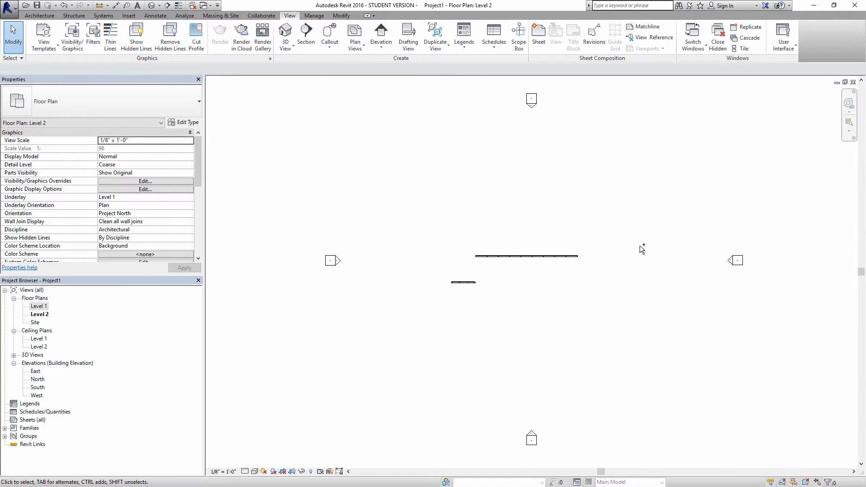
key("ctrl+Tab")
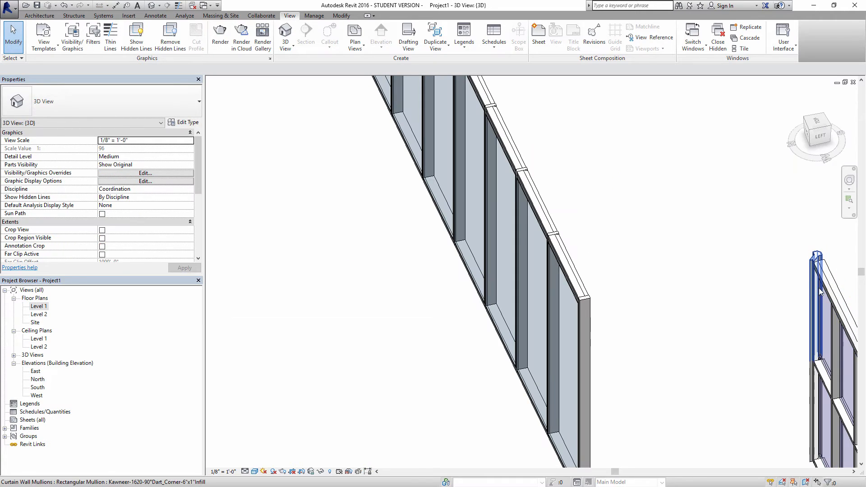
left_click(819, 288)
middle_click_drag(710, 259, 469, 290, "shift")
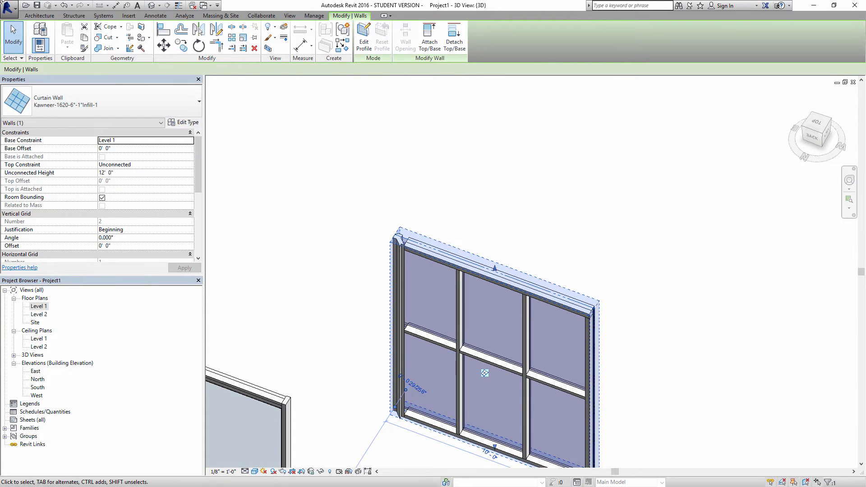
- Reopen the Curtain_Wall-Components-Kawneer-1620_6.rvt model and follow the Level 1 mullion callout to the 6" - 1" - Vertical Mullions drafting view
left_click(12, 11)
left_click(130, 53)
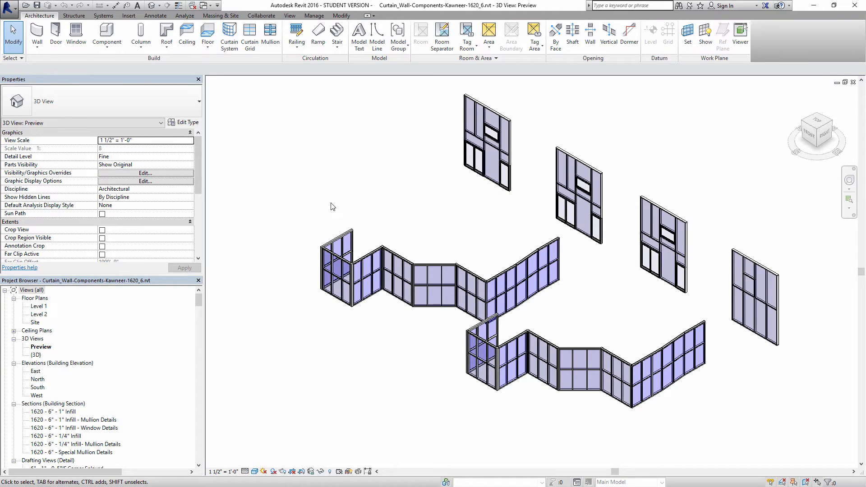
double_click(37, 306)
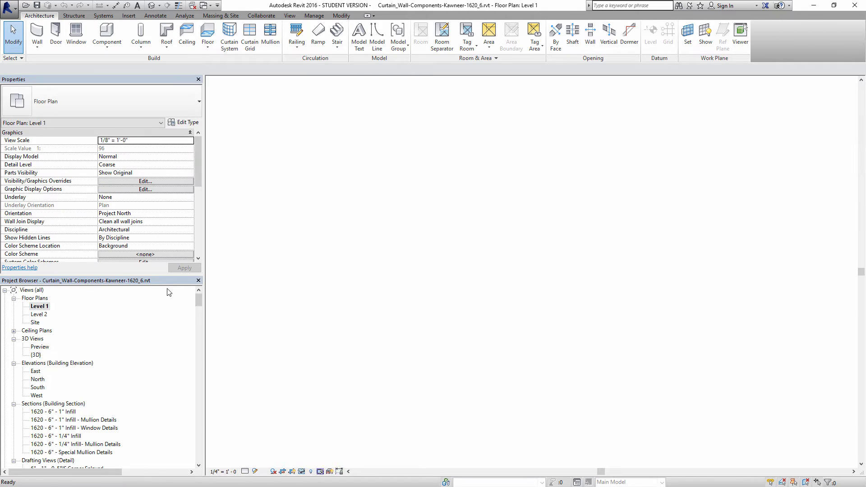
scroll(512, 309, "up", 3)
scroll(512, 309, "up", 3)
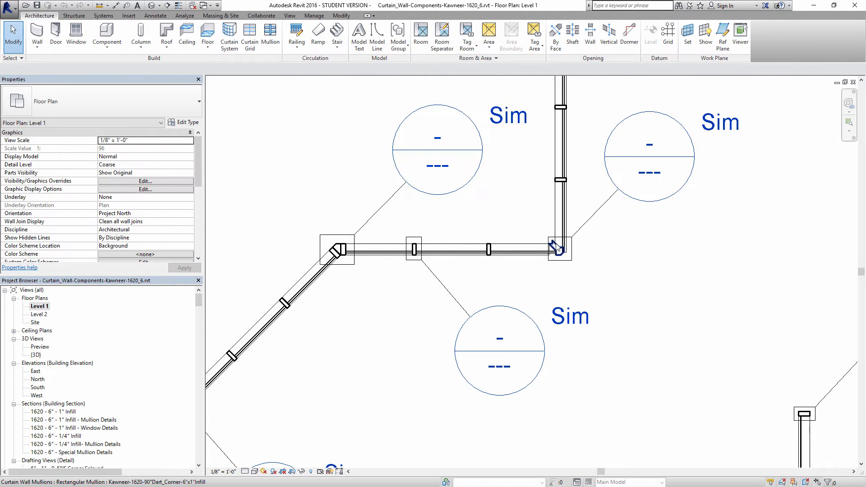
double_click(523, 318)
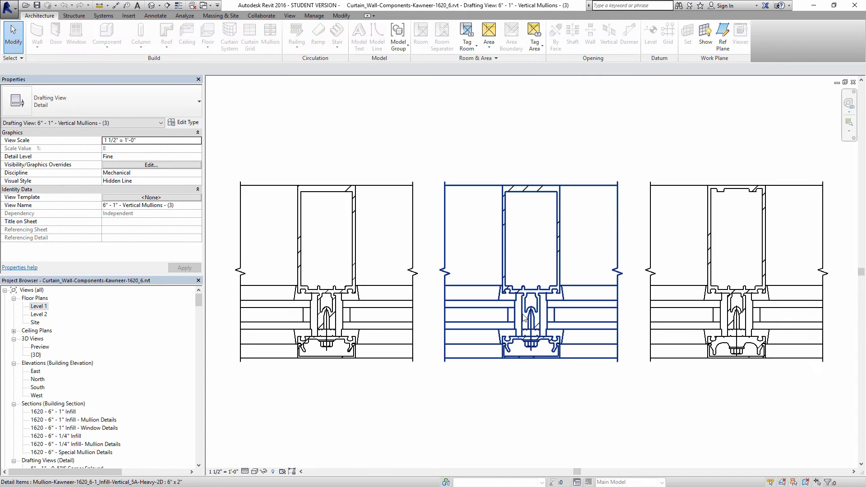
- Select the middle vertical mullion detail to check its family, and switch back to the Preview 3D view
left_click(546, 307)
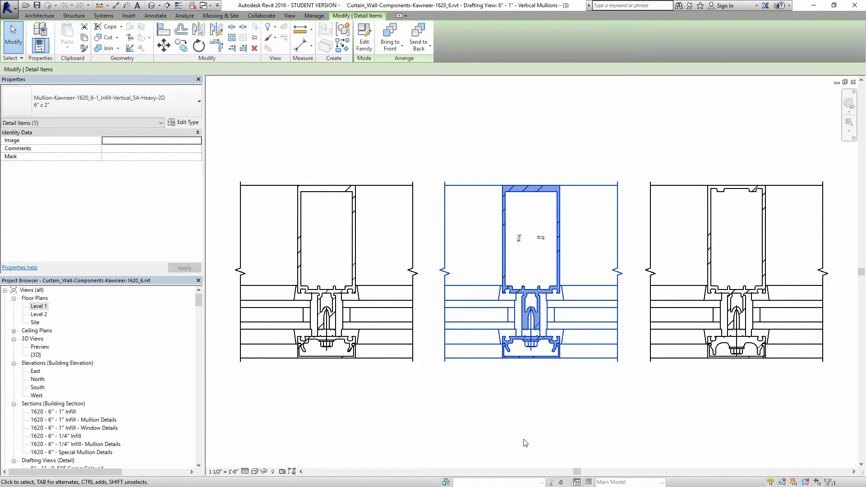
key("ctrl+Tab")
key("ctrl+Tab")
key("ctrl+Tab")
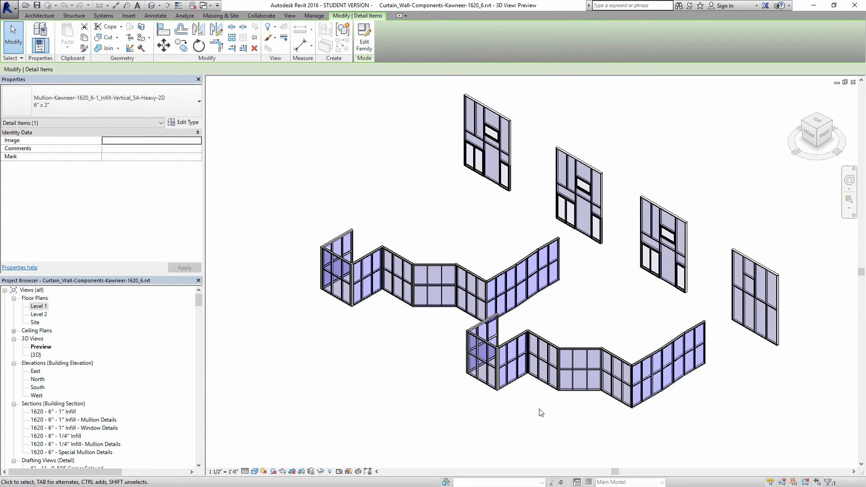
- Switch back to the Project1 3D view and delete the pasted Kawneer curtain wall beside Test Wall 1
key("ctrl+Tab")
key("ctrl+Tab")
key("ctrl+Tab")
key("ctrl+Tab")
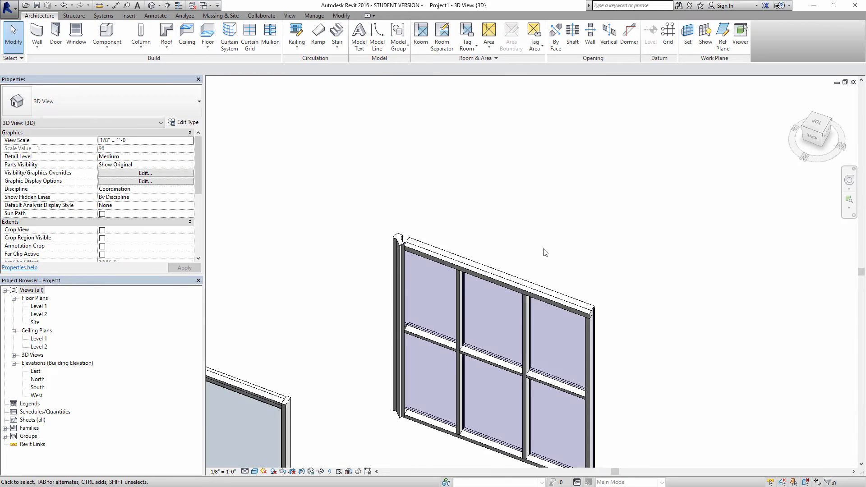
middle_click_drag(408, 279, 393, 289, "shift")
middle_click_drag(466, 293, 553, 298)
scroll(403, 246, "up", 1)
scroll(550, 292, "up", 2)
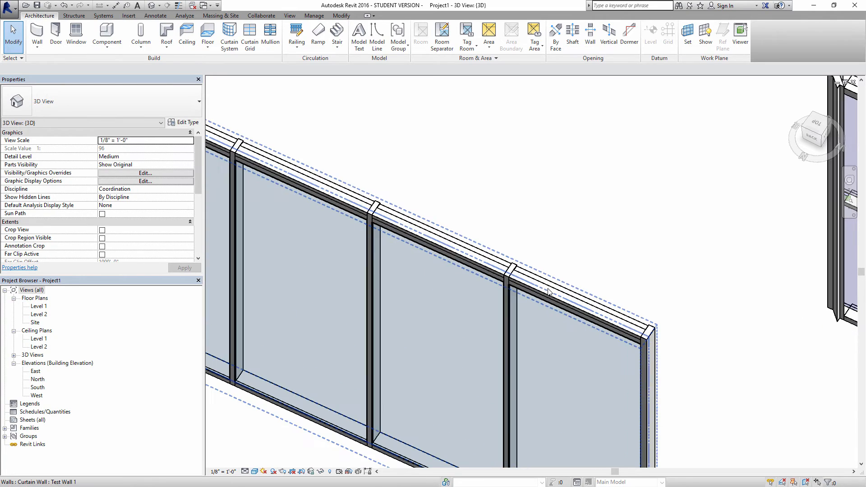
scroll(558, 284, "down", 2)
middle_click_drag(586, 277, 531, 288, "shift")
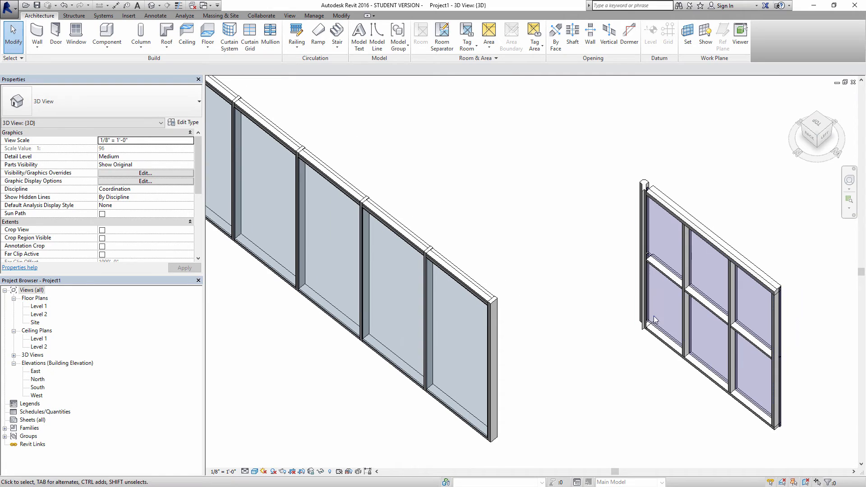
left_click(715, 301)
key("Delete")
- Set the vertical grid angle of the Test Wall 1 curtain wall to 15° and view it from the back
middle_click_drag(479, 267, 437, 311, "shift")
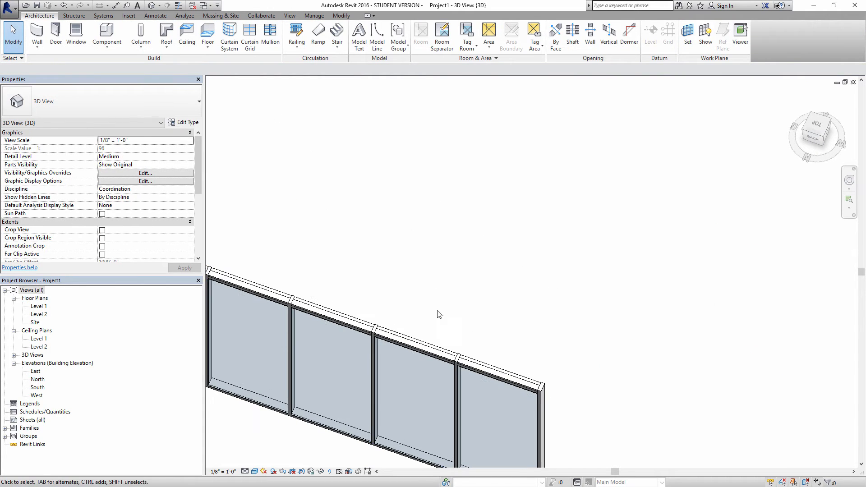
left_click(431, 355)
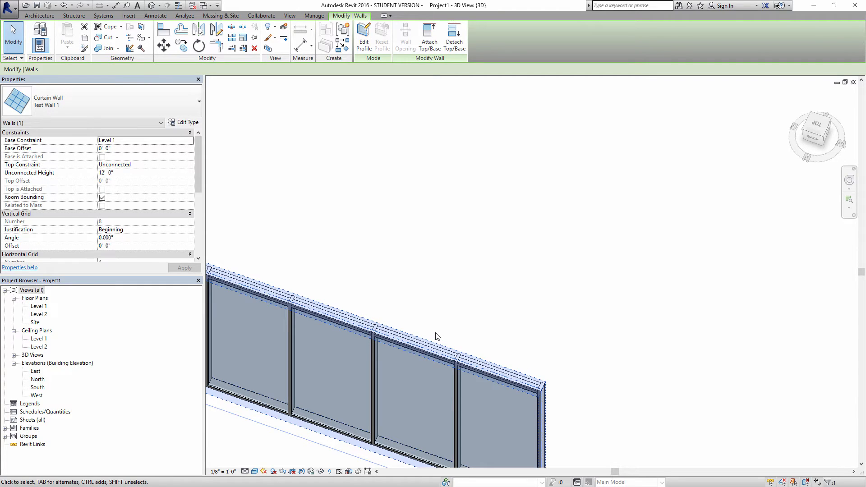
left_click(448, 315)
middle_click_drag(449, 315, 548, 232)
left_click(369, 177)
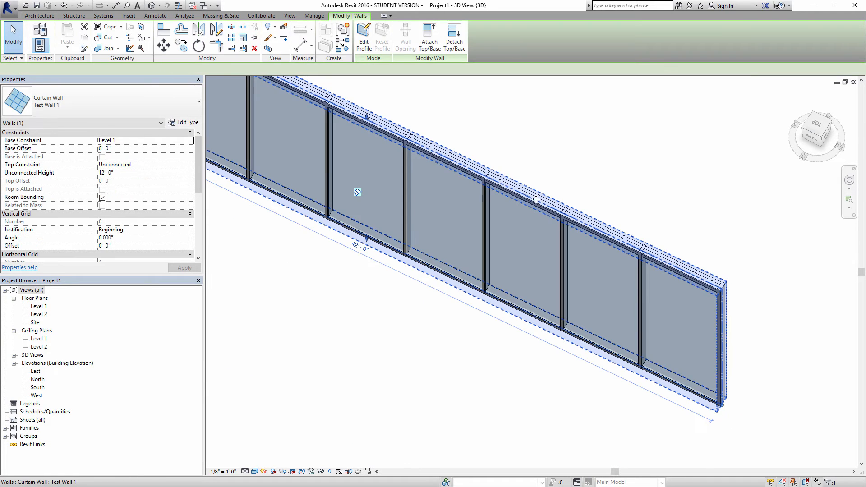
scroll(175, 201, "down", 3)
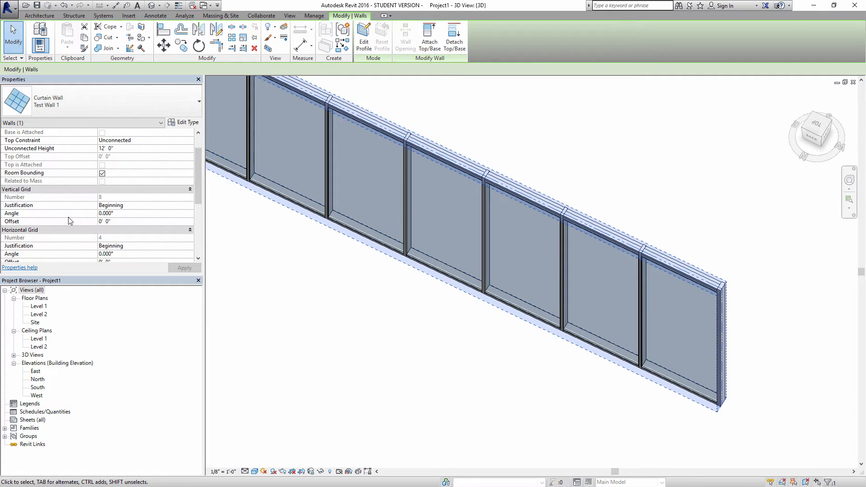
left_click(67, 216)
type("15")
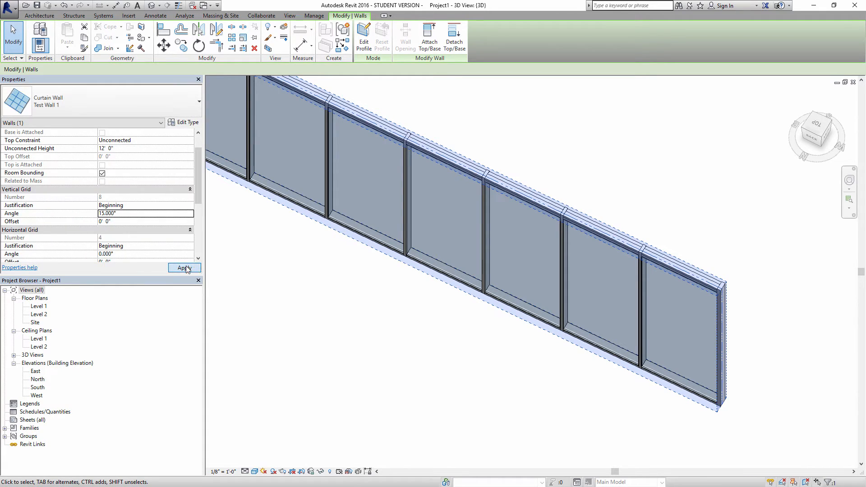
left_click(185, 268)
middle_click_drag(357, 251, 447, 200, "shift")
scroll(445, 200, "down", 2)
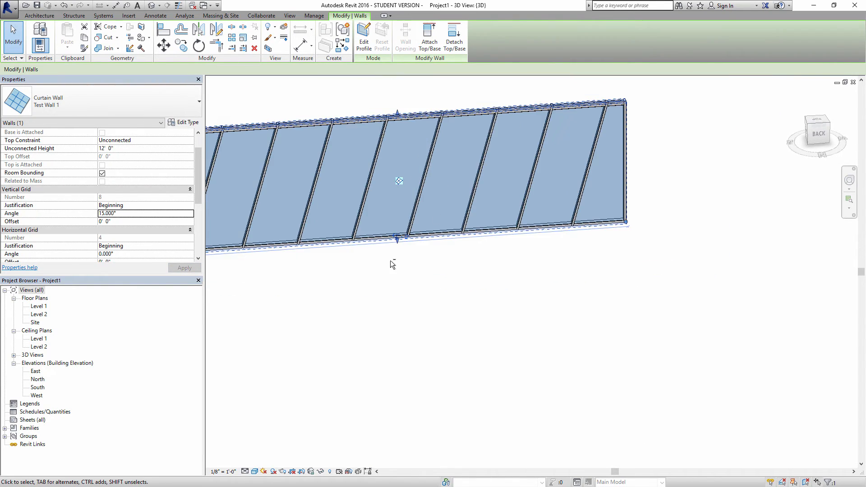
middle_click_drag(391, 260, 532, 240, "shift")
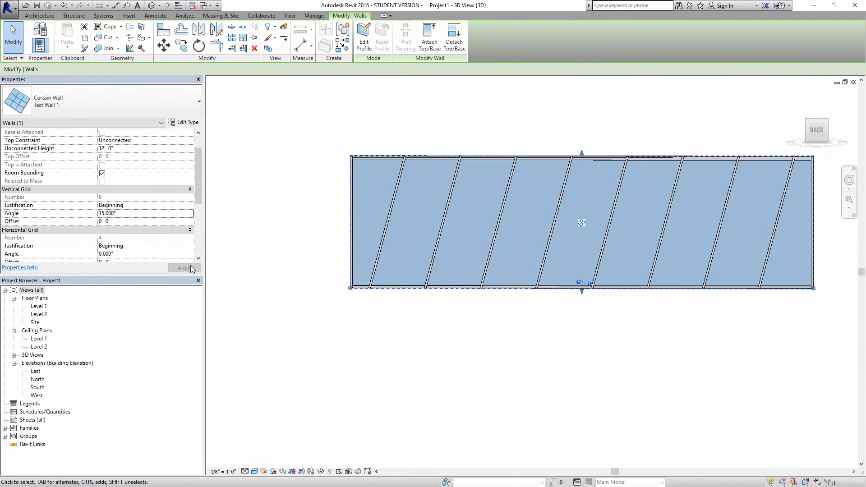
- Set the horizontal grid angle of the same curtain wall to 15° and view it from the front
left_click_drag(196, 191, 199, 210)
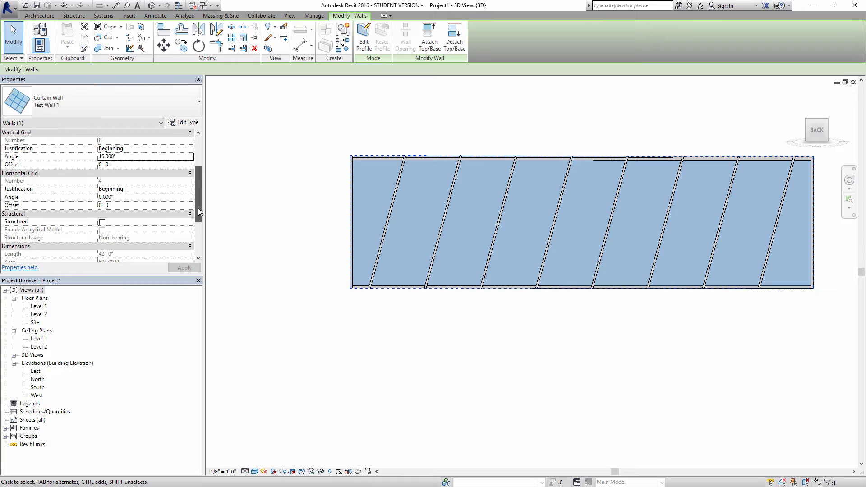
left_click(121, 200)
type("15")
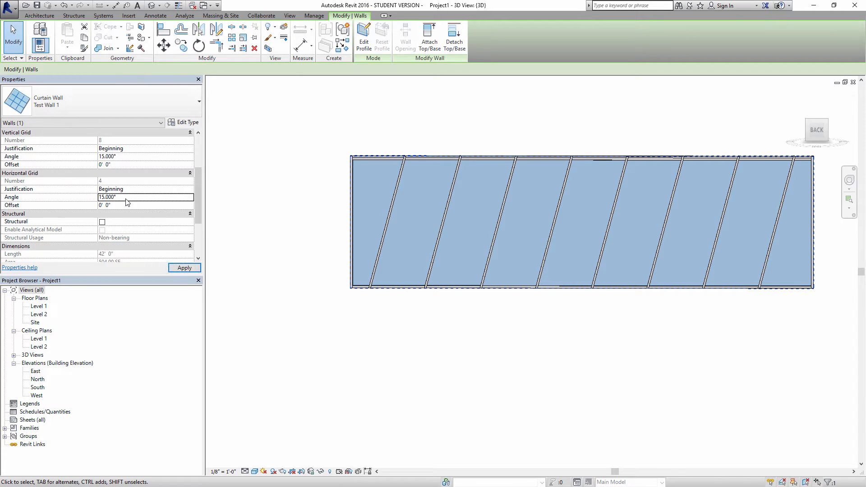
left_click(185, 269)
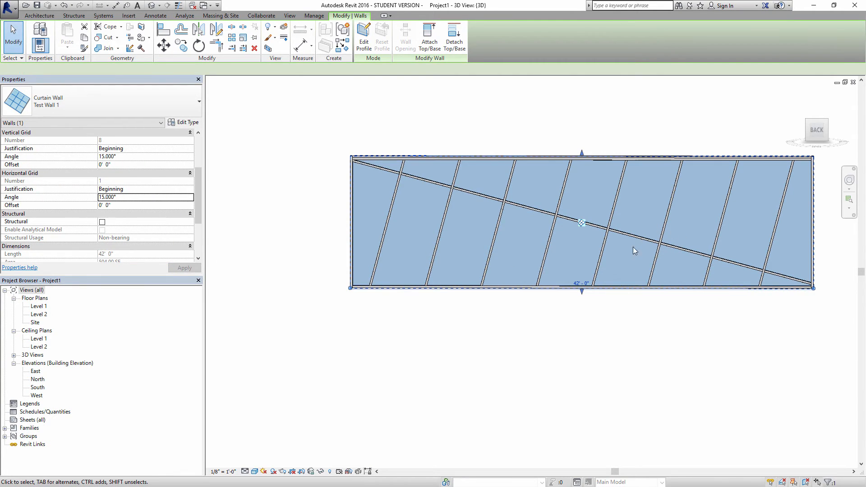
middle_click_drag(632, 247, 496, 243, "shift")
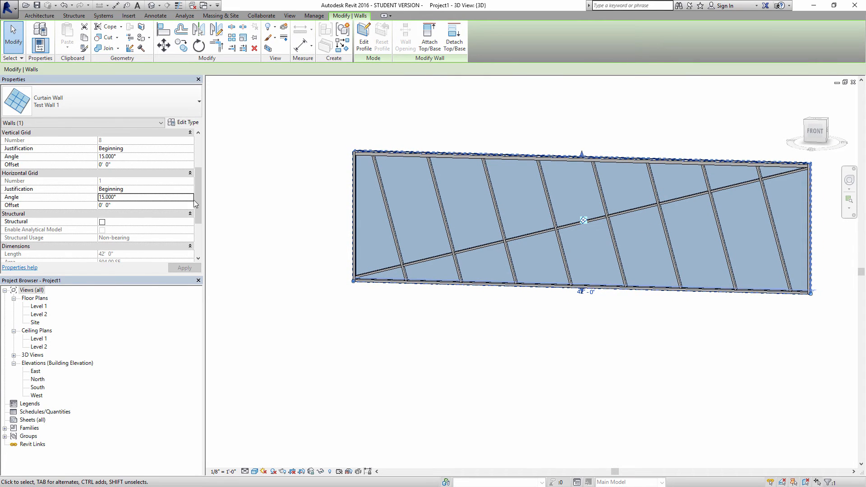
left_click(527, 330)
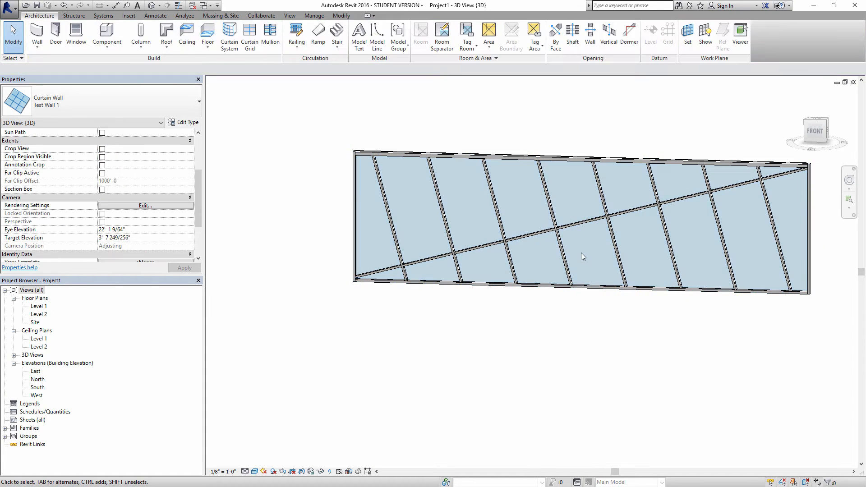
- Change one glazed panel above the sloped mullion, near the middle of the wall, to the Solid system panel type
scroll(581, 252, "up", 3)
middle_click_drag(581, 252, 593, 278, "shift")
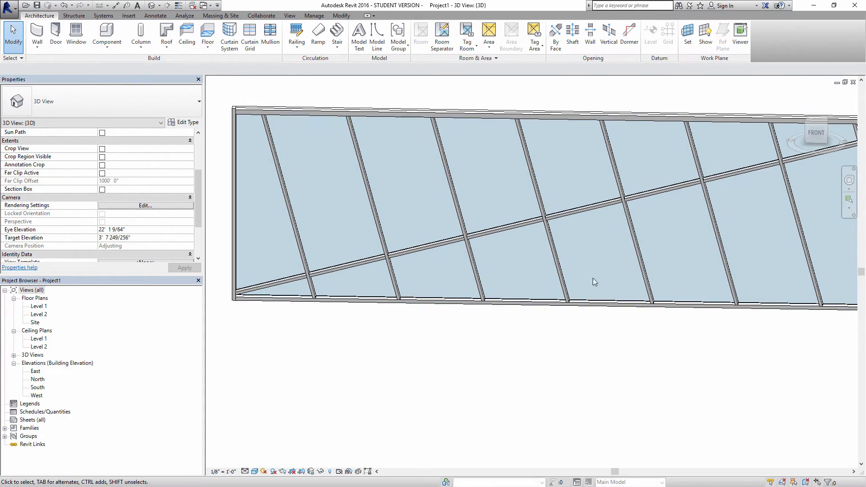
middle_click_drag(595, 326, 466, 201, "shift")
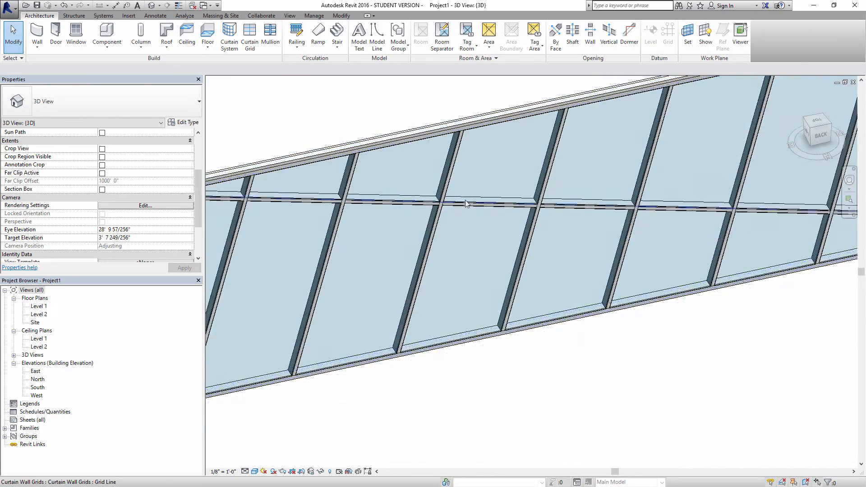
scroll(444, 201, "up", 5)
key("Tab")
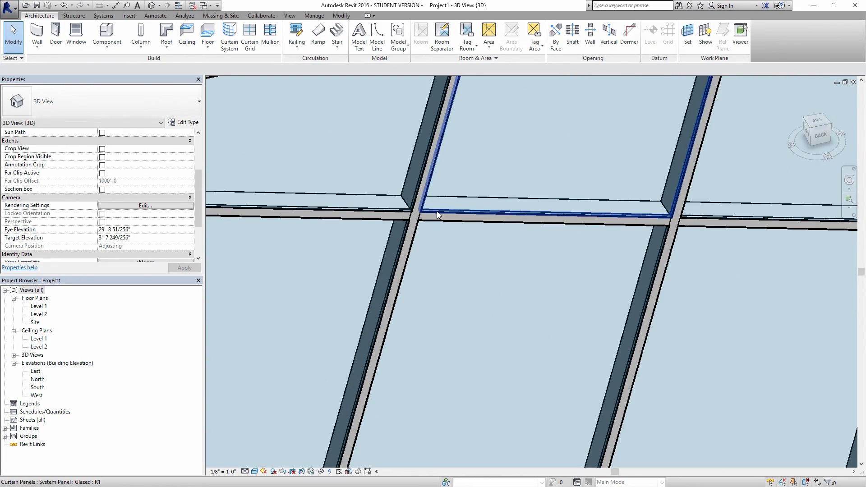
left_click(438, 209)
scroll(438, 208, "down", 3)
middle_click_drag(530, 177, 508, 168, "shift")
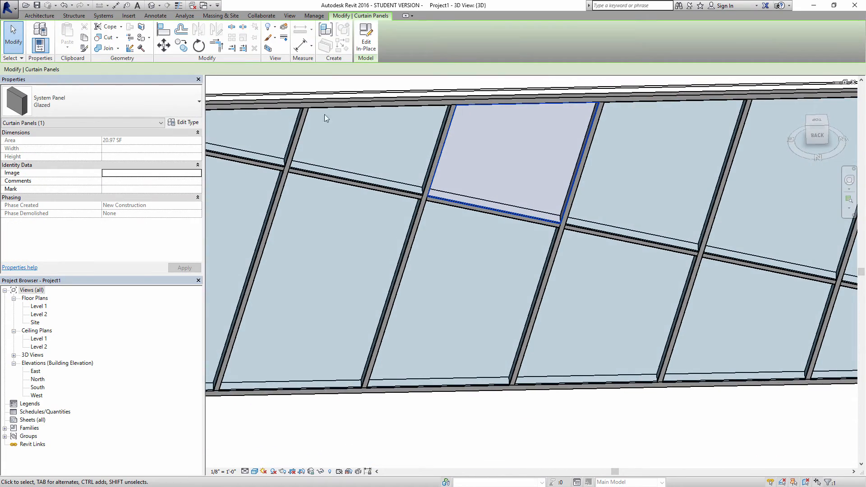
left_click(138, 104)
scroll(137, 222, "down", 1)
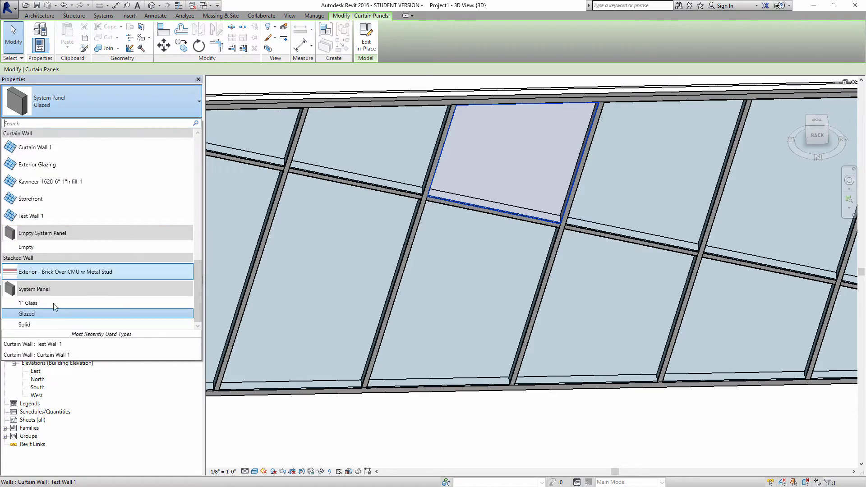
left_click(40, 325)
left_click(479, 421)
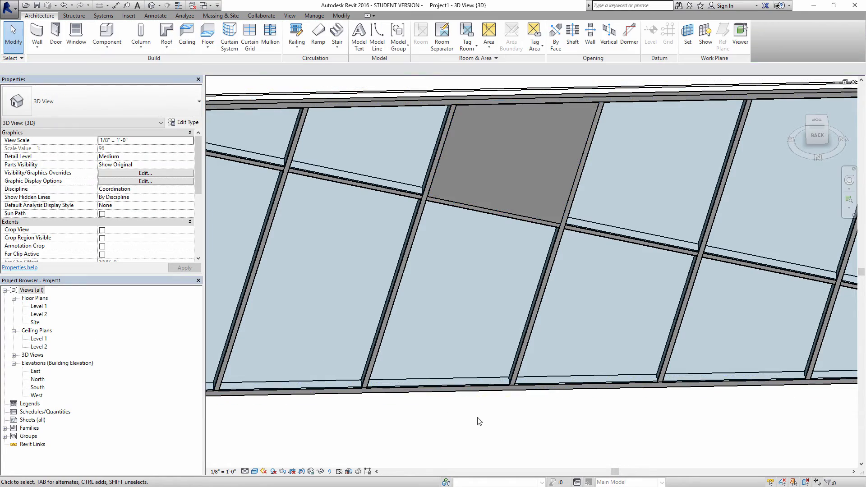
middle_click_drag(479, 421, 591, 309, "shift")
scroll(554, 291, "down", 2)
scroll(575, 290, "up", 2)
scroll(575, 287, "up", 1)
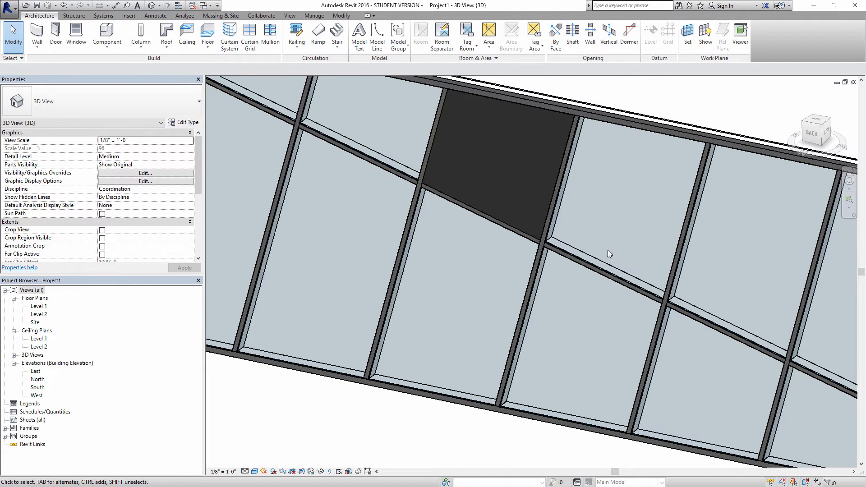
- Create a new family from the Curtain Wall Panel.rft template
left_click(12, 15)
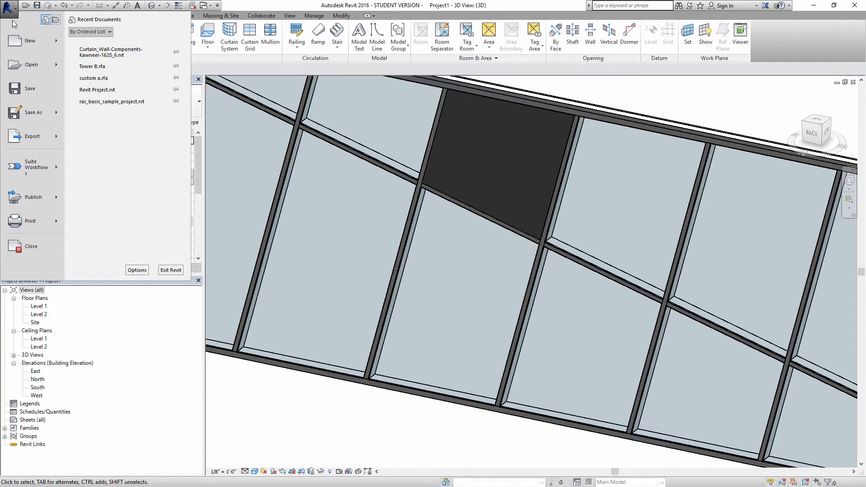
mouse_move(58, 41)
left_click(90, 67)
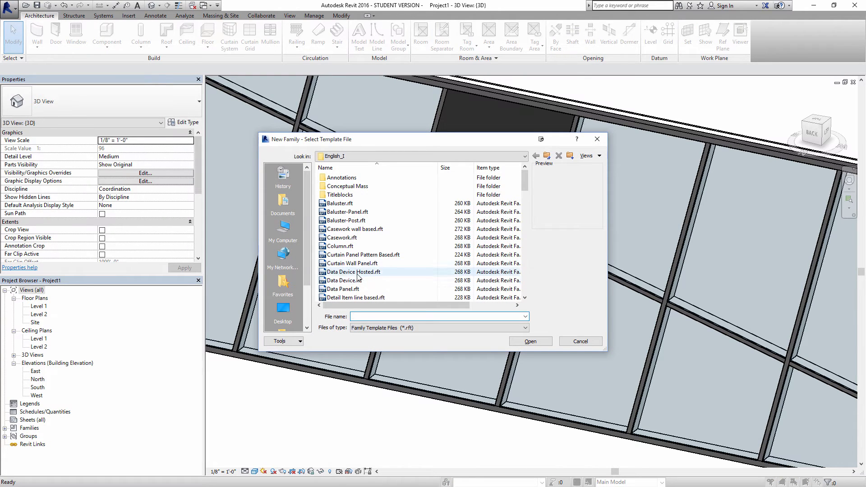
left_click(362, 264)
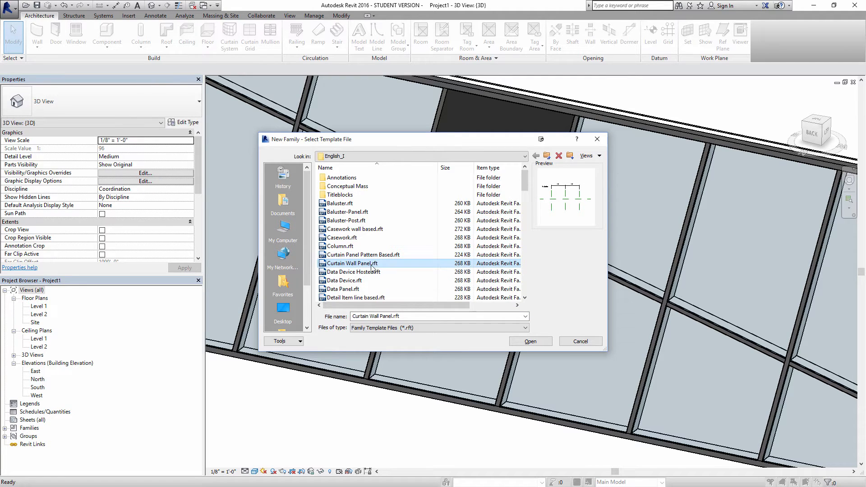
left_click(530, 342)
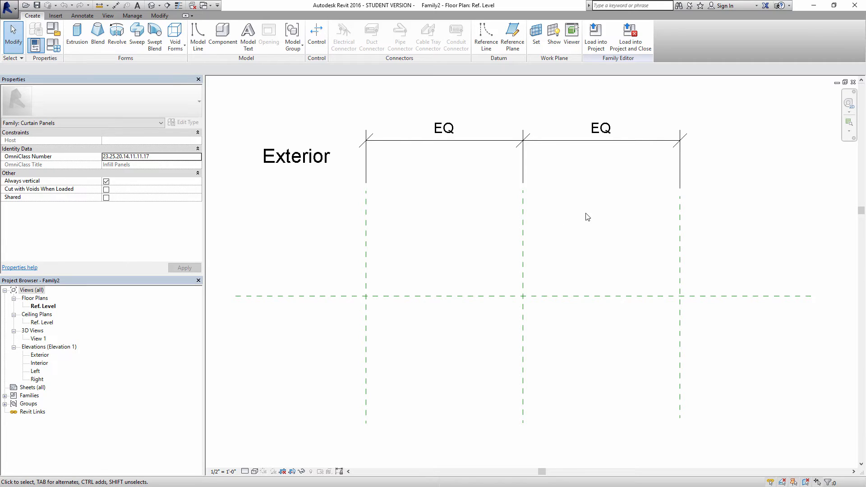
- Inspect the left and right reference planes that bound the panel in the Ref. Level floor plan
left_click_drag(304, 262, 753, 382)
left_click_drag(347, 265, 754, 342)
left_click(366, 255)
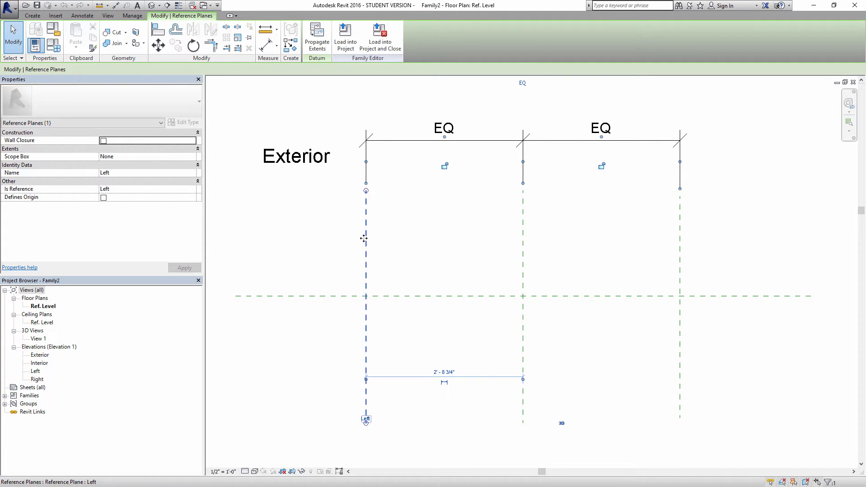
left_click(680, 255)
left_click(548, 267)
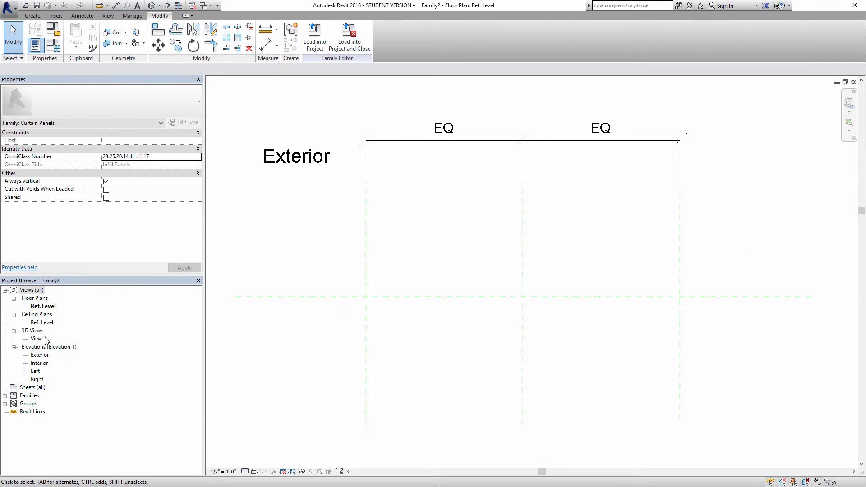
- Open the Left elevation and inspect the reference planes at the panel's top and at Ref. Level
double_click(36, 371)
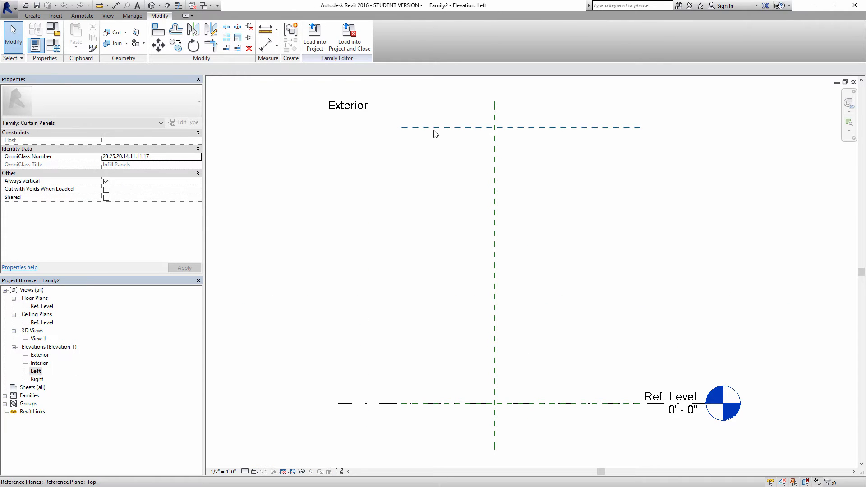
left_click(436, 128)
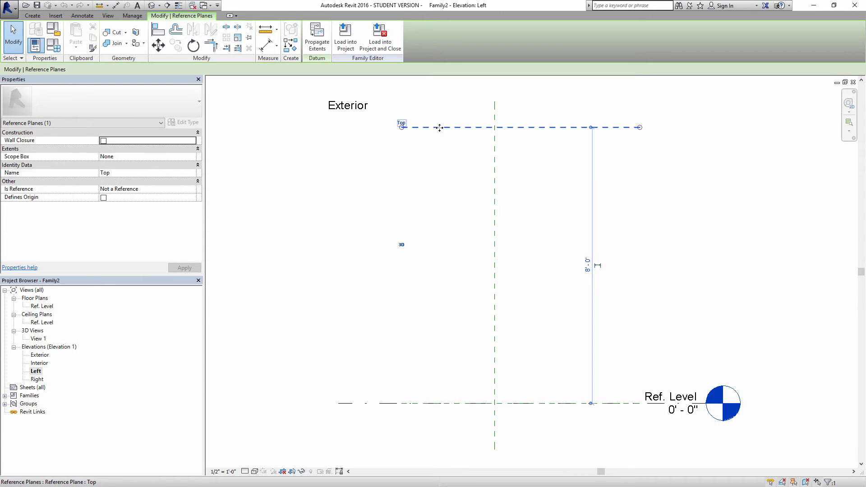
left_click(409, 404)
key("Escape")
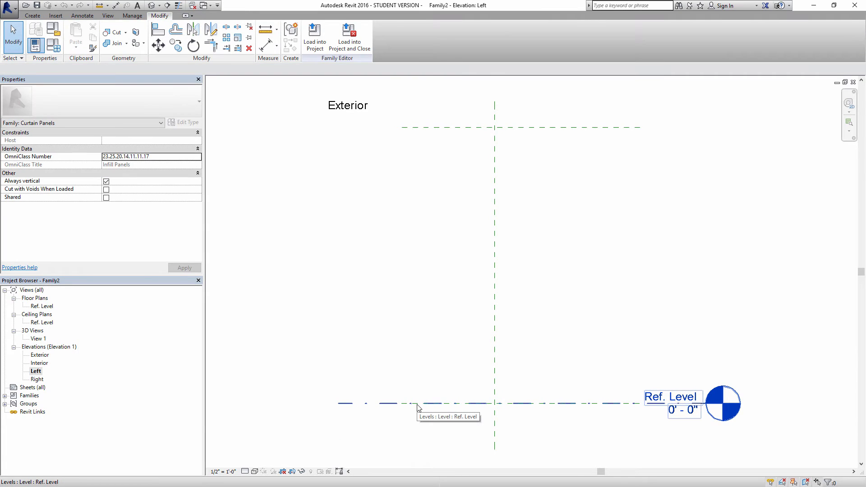
key("Tab")
left_click(415, 406)
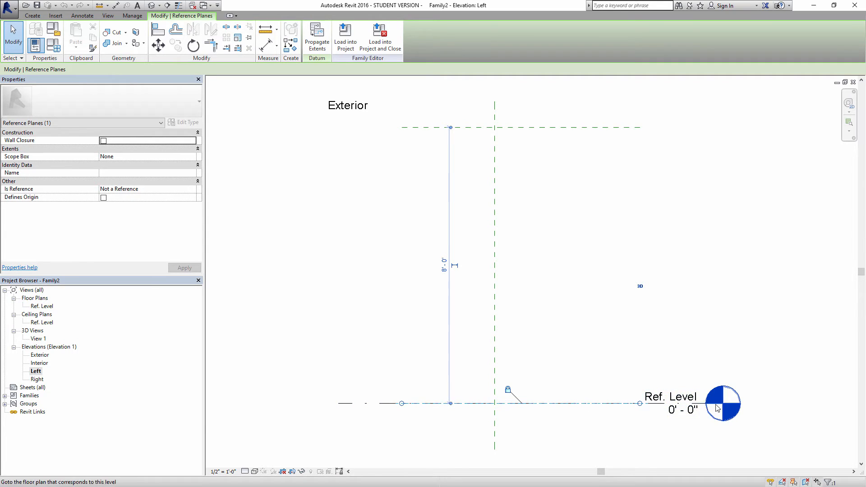
left_click(612, 348)
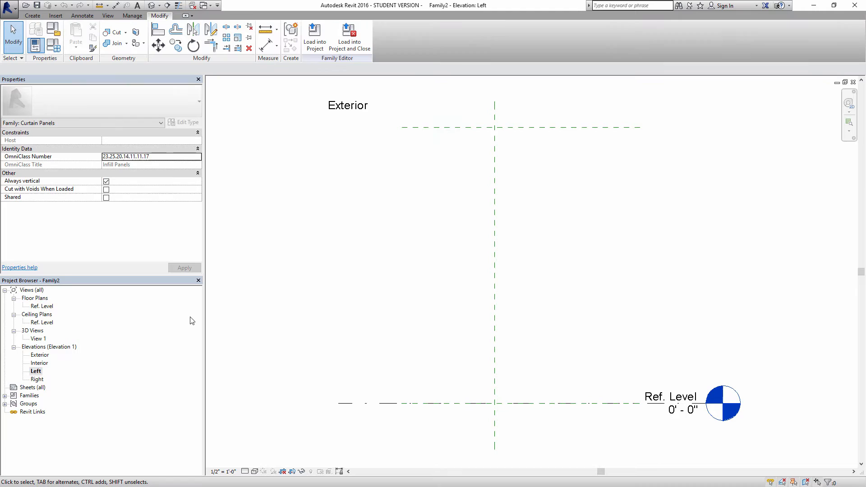
- In the Ref. Level floor plan, draw a horizontal reference plane about 7 3/4" to the exterior side of the Front reference plane
double_click(41, 306)
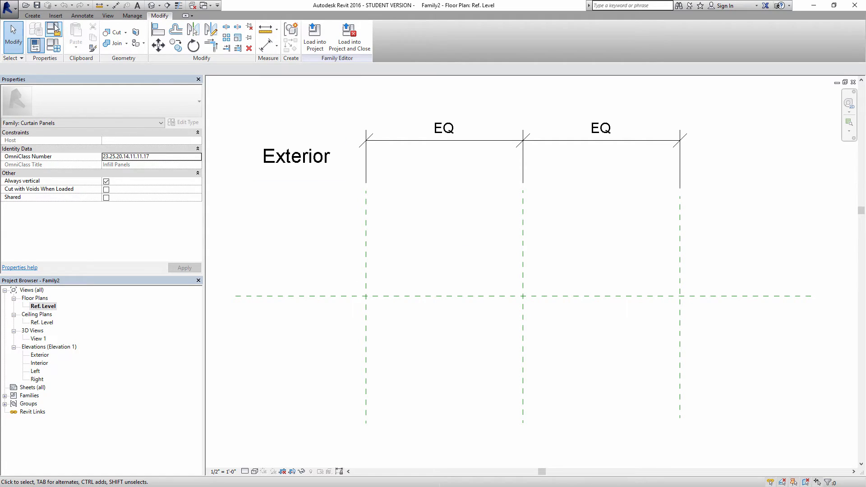
left_click(33, 16)
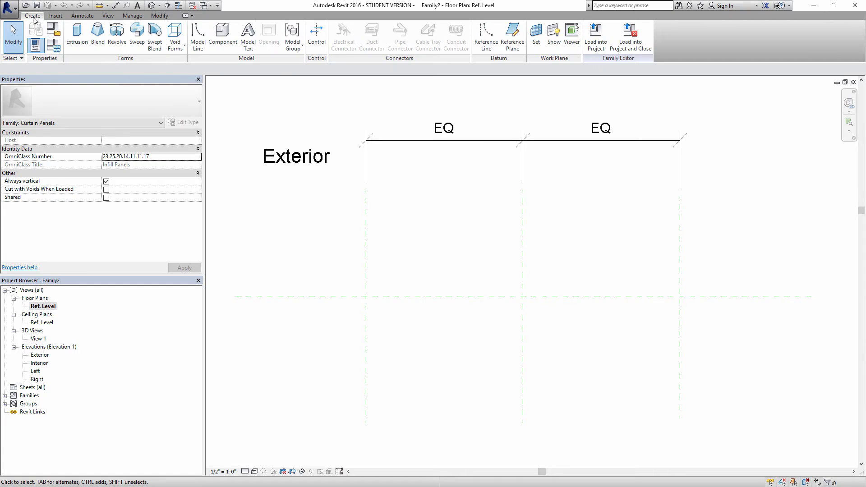
left_click(517, 41)
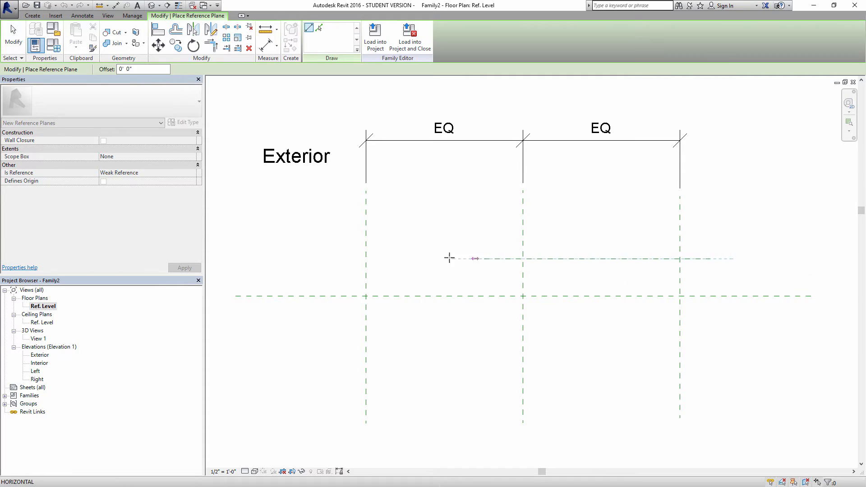
left_click(341, 258)
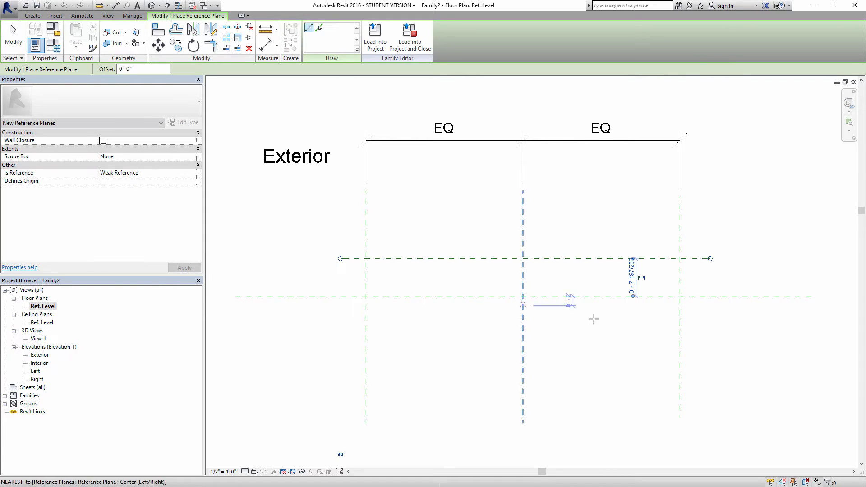
left_click(724, 296)
key("Escape")
key("Escape")
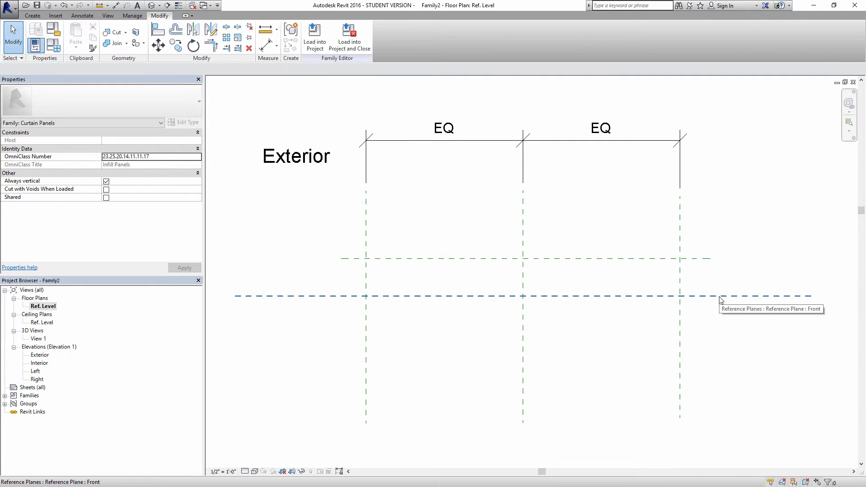
- Name the new horizontal reference plane "Depth Plane"
left_click(699, 258)
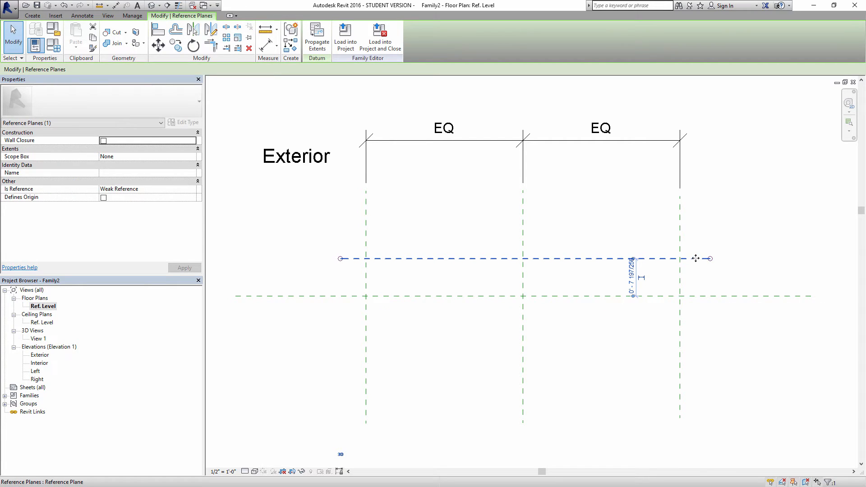
left_click(104, 175)
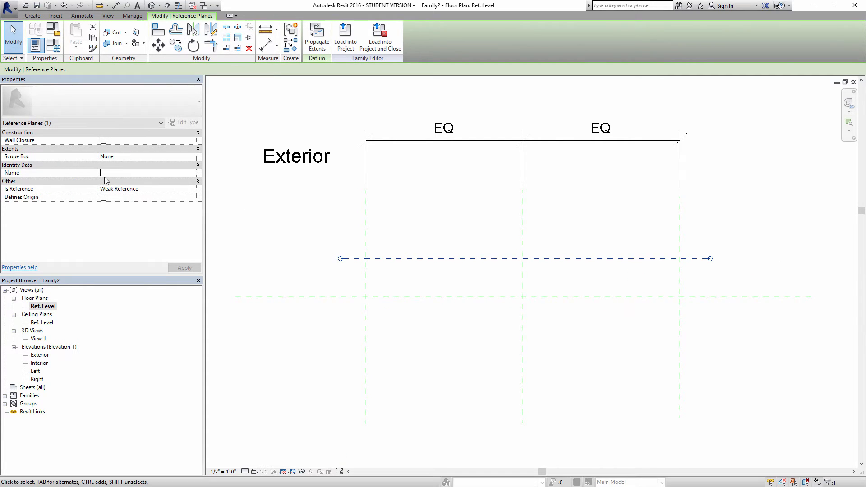
type("Depth Plane")
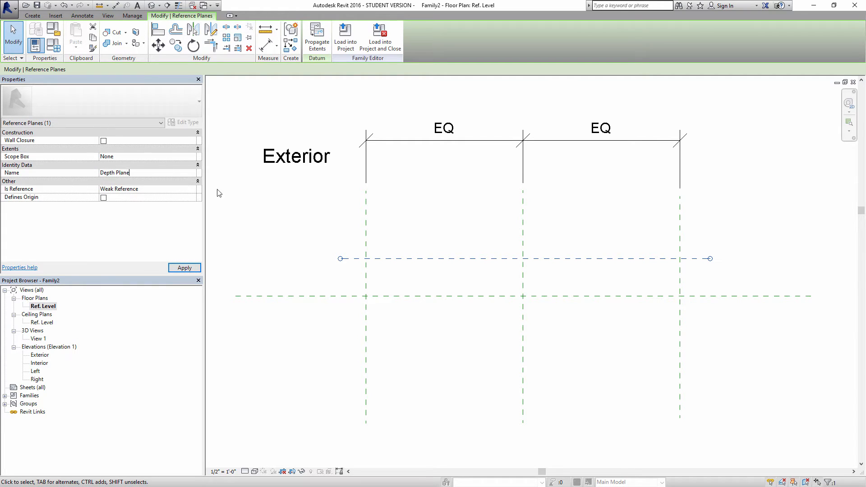
key("Return")
left_click(211, 260)
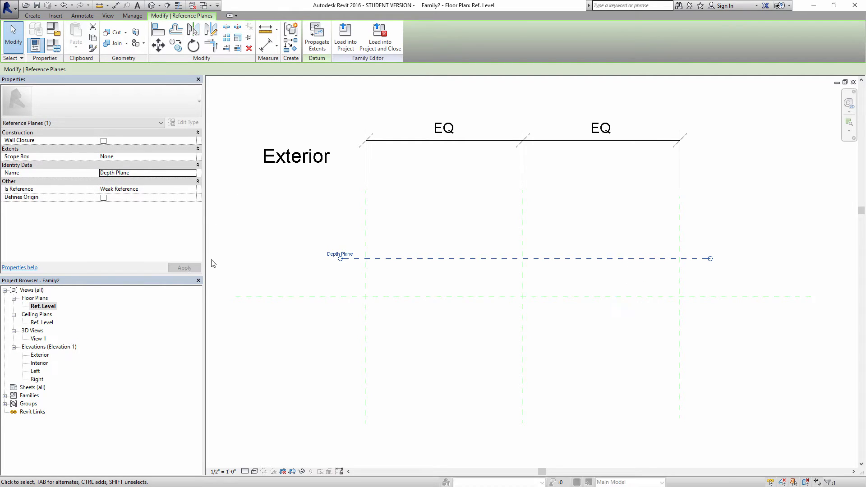
- Set the distance between Depth Plane and the Front reference plane to 4"
left_click(379, 260)
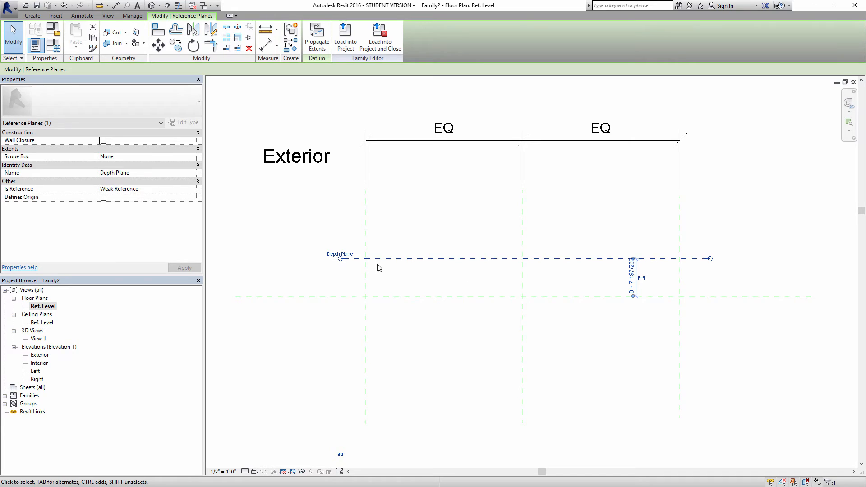
left_click_drag(414, 258, 453, 244, "ctrl")
left_click(630, 268)
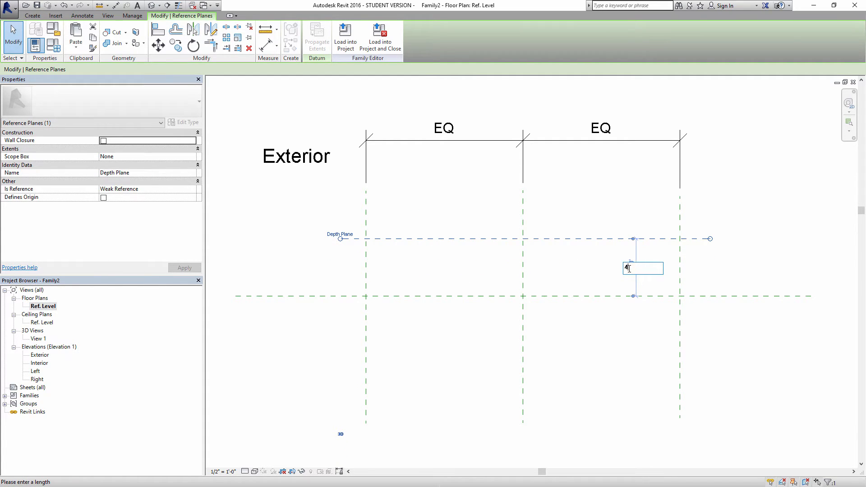
type("4")
key("Return")
left_click(744, 236)
- Start an extrusion and sketch three sides of a thin profile, about 4'-6" long and 3" deep, on the exterior side of the Front plane
scroll(472, 254, "up", 2)
middle_click_drag(472, 253, 402, 241)
scroll(406, 239, "up", 1)
scroll(329, 215, "down", 1)
middle_click_drag(338, 214, 340, 200)
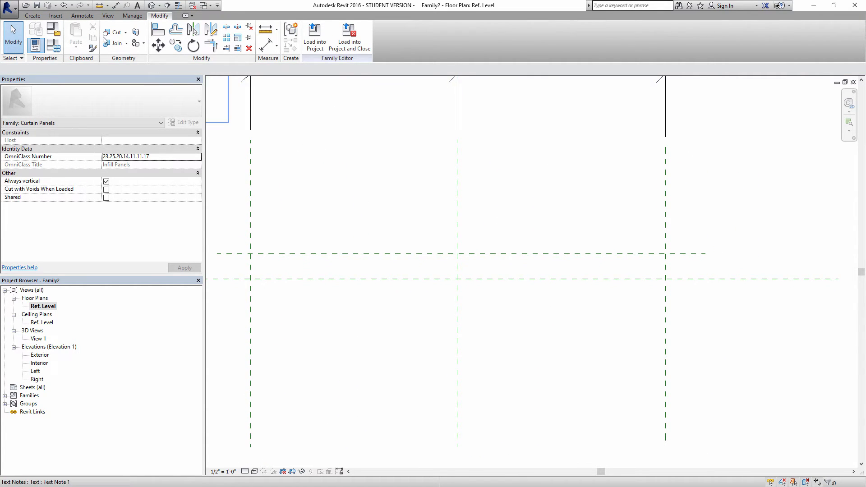
left_click(32, 16)
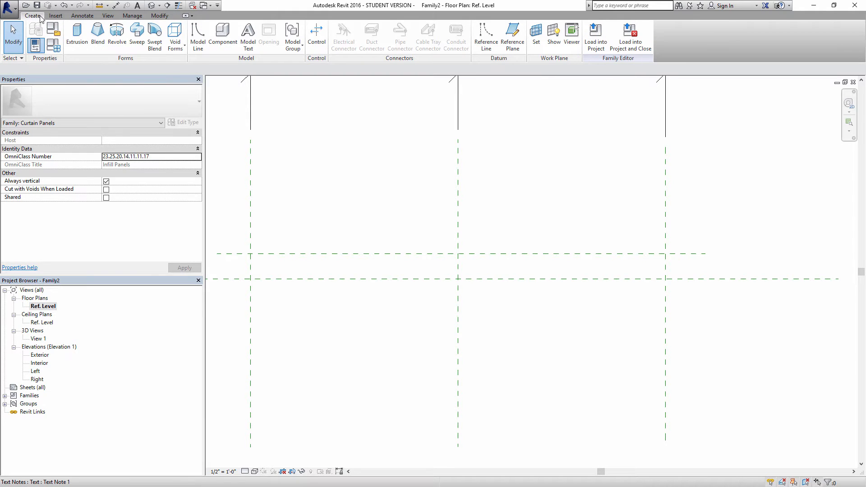
left_click(81, 38)
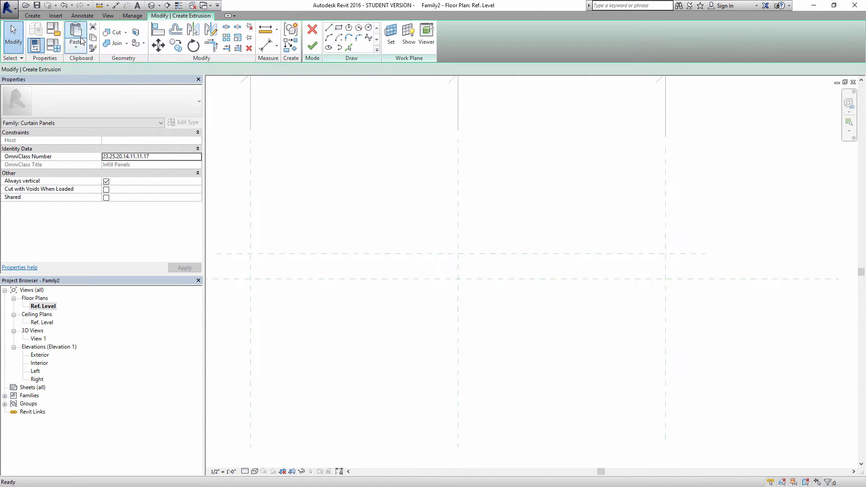
left_click(357, 260)
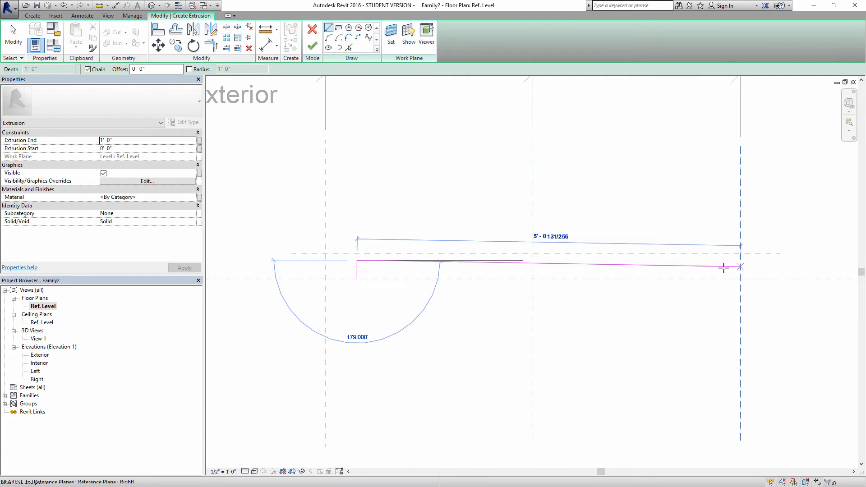
left_click(699, 261)
left_click(699, 279)
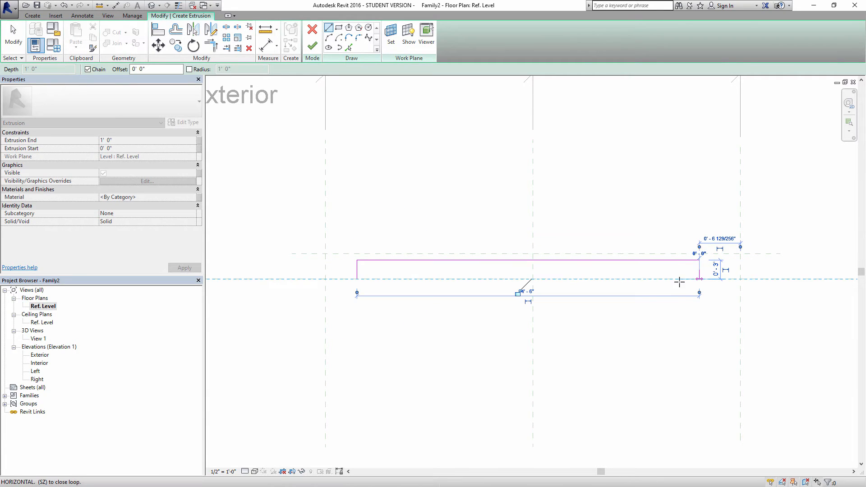
key("Escape")
key("Escape")
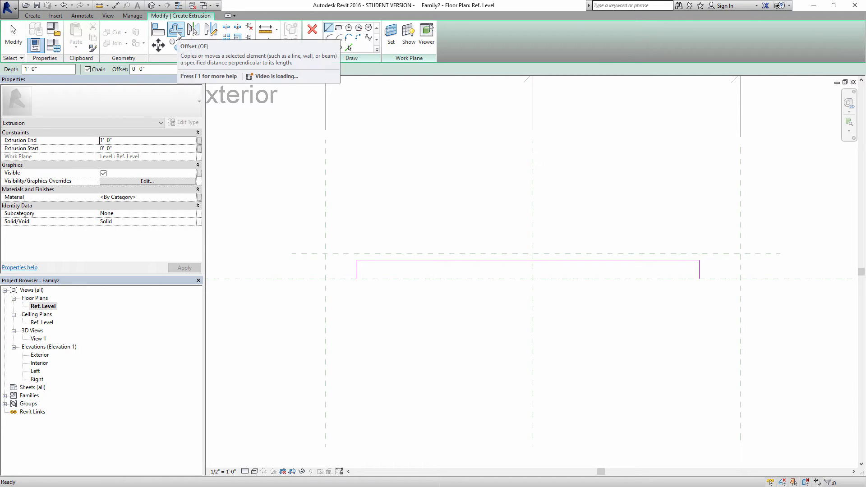
- Offset the whole three-line chain inward by 0.5 inch as a copy
left_click(176, 31)
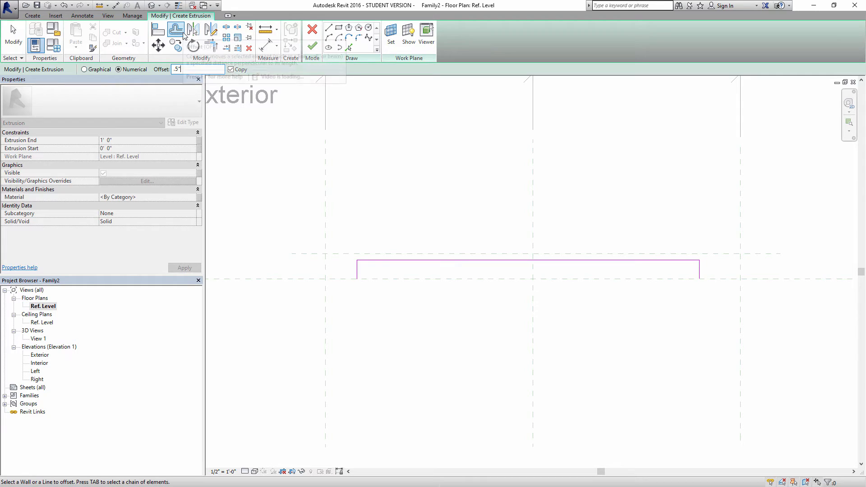
middle_click_drag(446, 205, 409, 172)
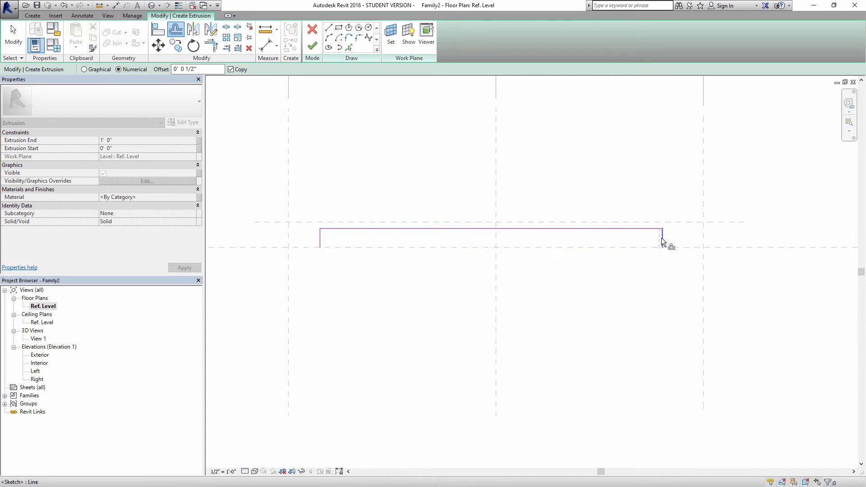
middle_click_drag(661, 237, 647, 238)
key("Tab")
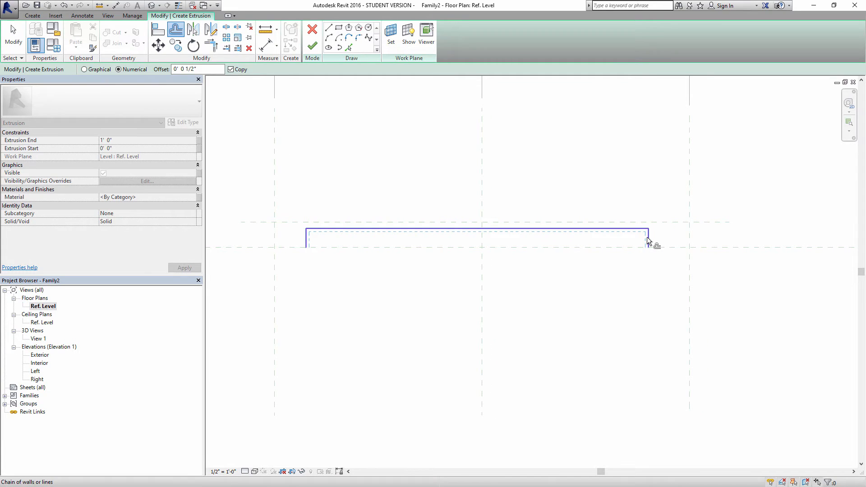
left_click(648, 242)
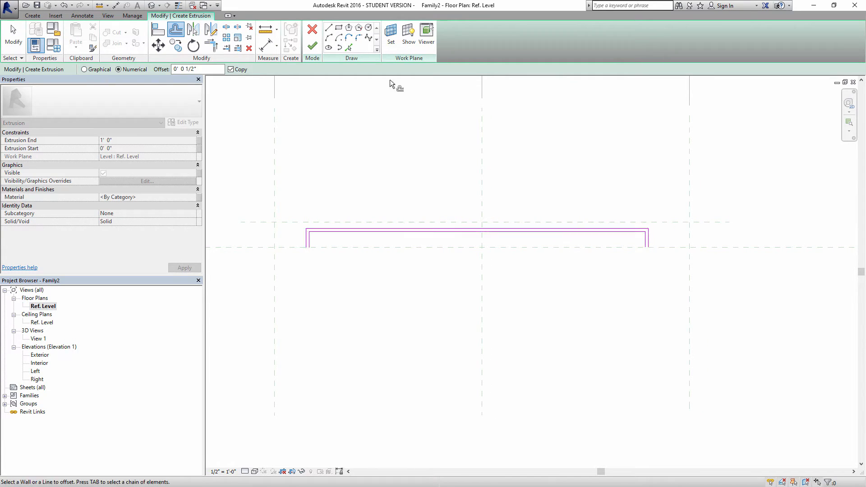
- Draw short lines joining the outer and inner lines to close both open ends of the extrusion profile
left_click(328, 28)
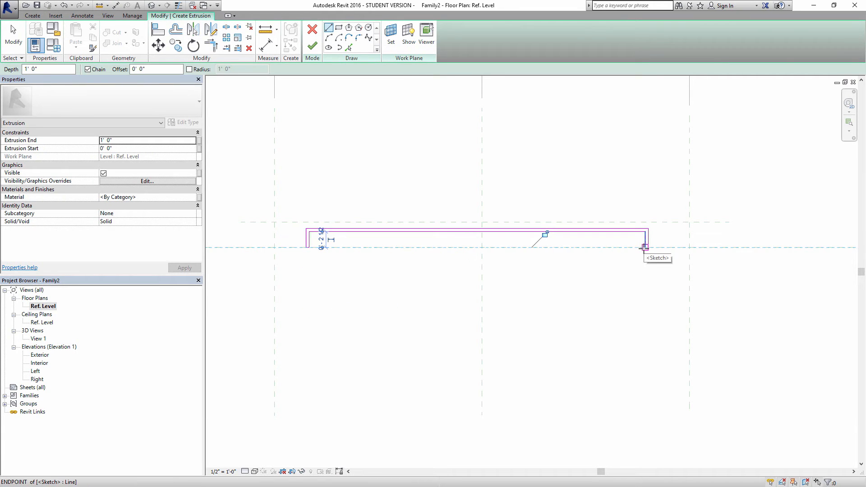
key("Escape")
key("Escape")
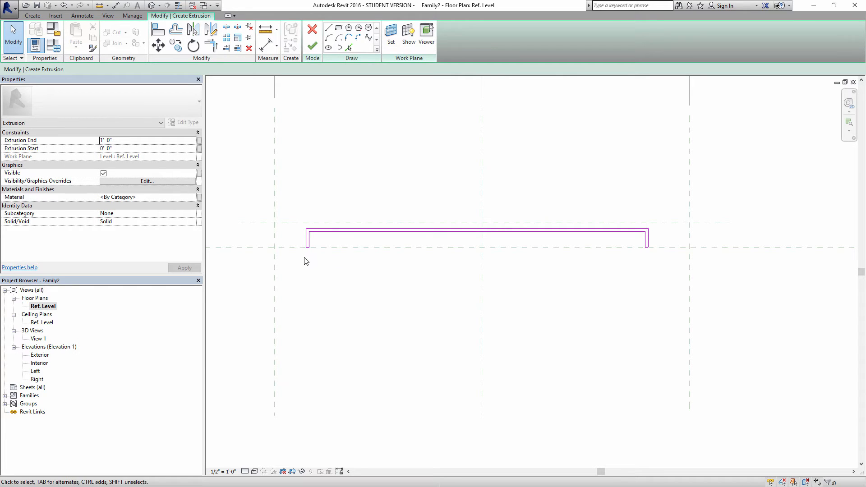
- Align and lock the profile's outer left, upper and right lines to the left, upper and right reference planes
key("a")
key("l")
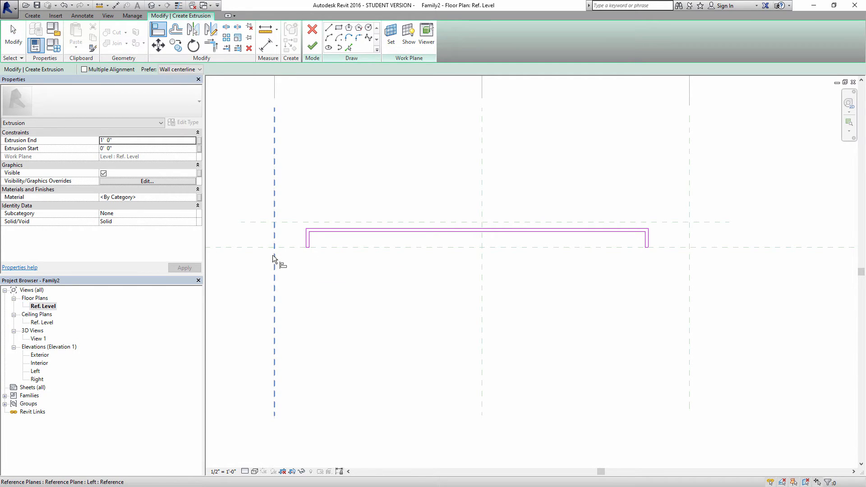
left_click(273, 255)
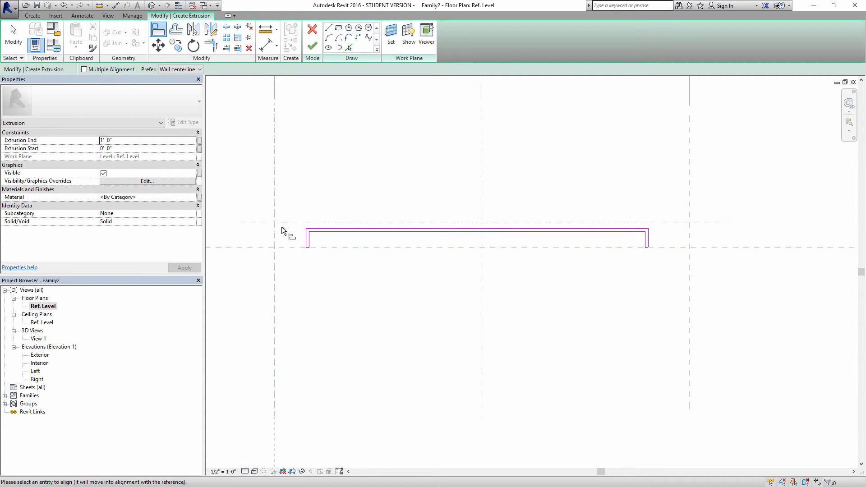
left_click(306, 238)
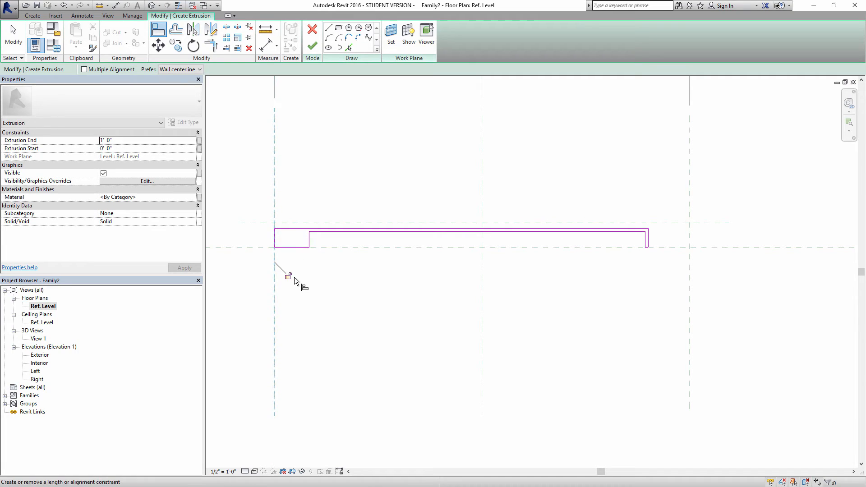
left_click(442, 222)
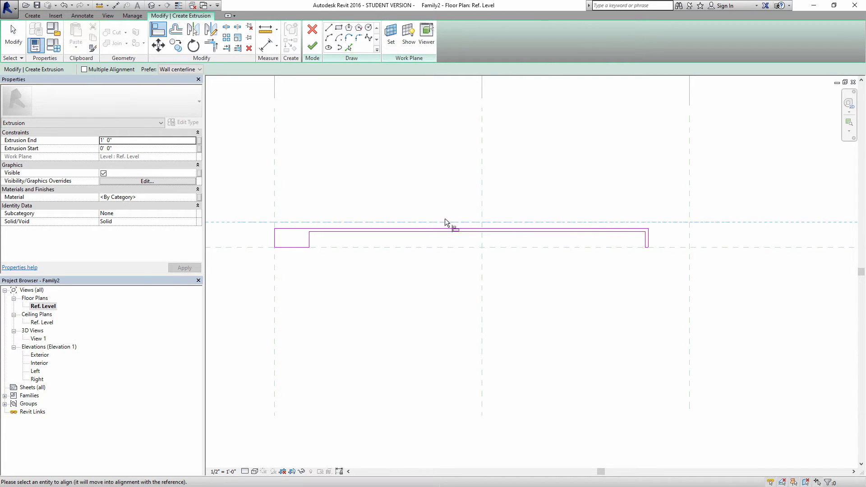
left_click(453, 229)
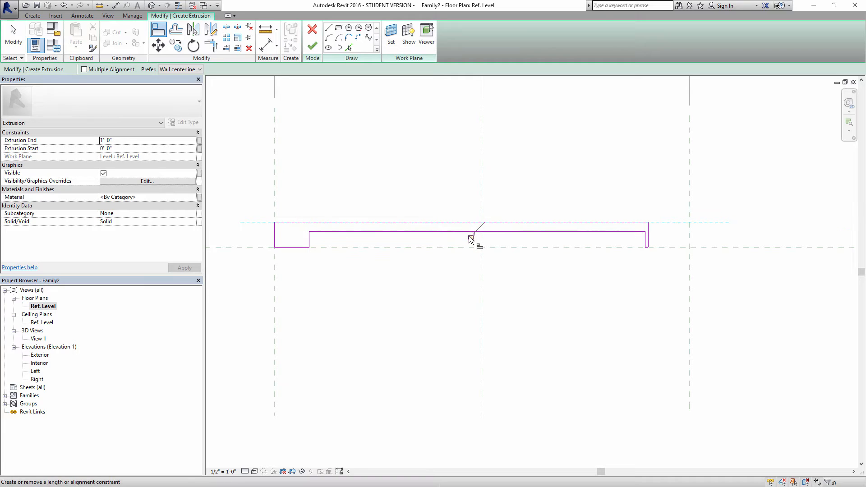
left_click(690, 235)
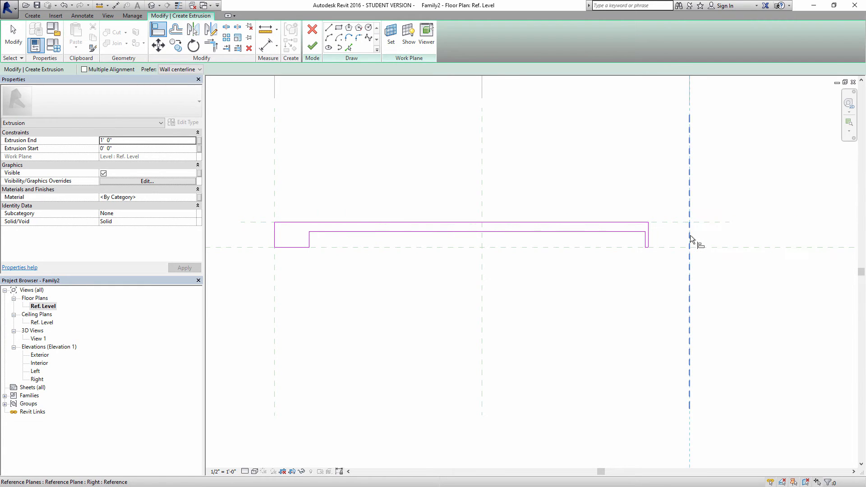
left_click(650, 228)
scroll(645, 246, "up", 3)
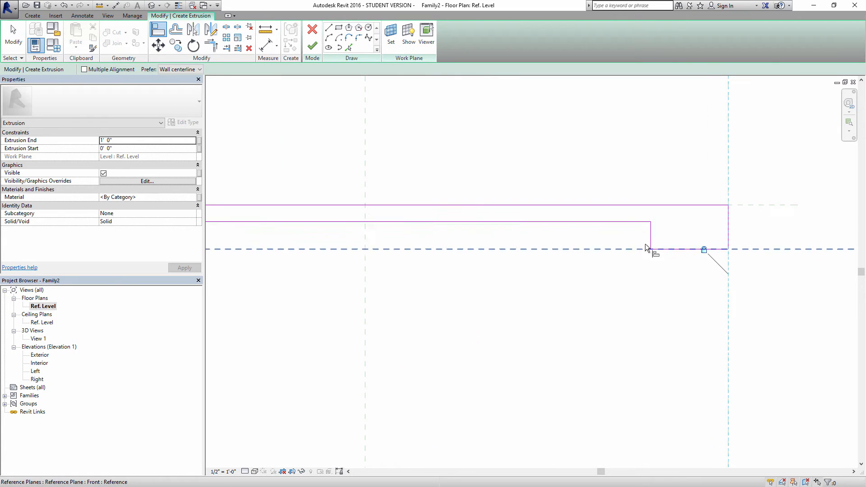
key("Escape")
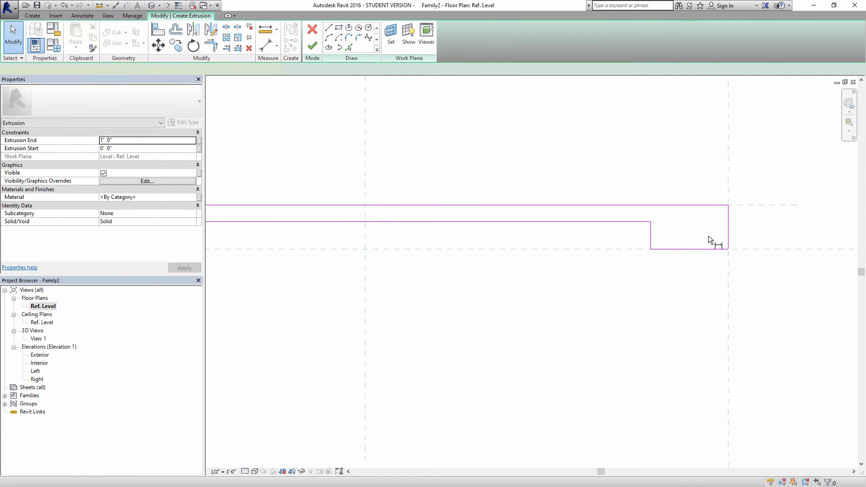
- Dimension the distance between the right reference plane and the profile's inner right line, placing it below the profile
key("d")
key("i")
left_click(651, 237)
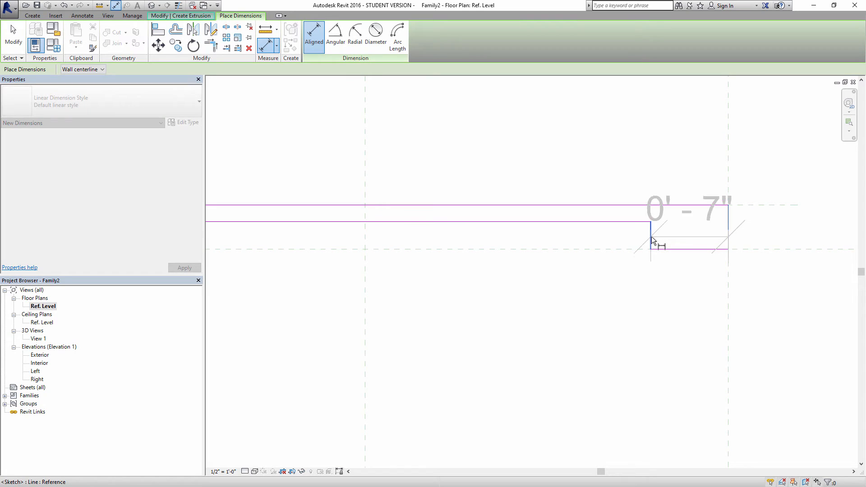
left_click(671, 328)
key("Escape")
key("Escape")
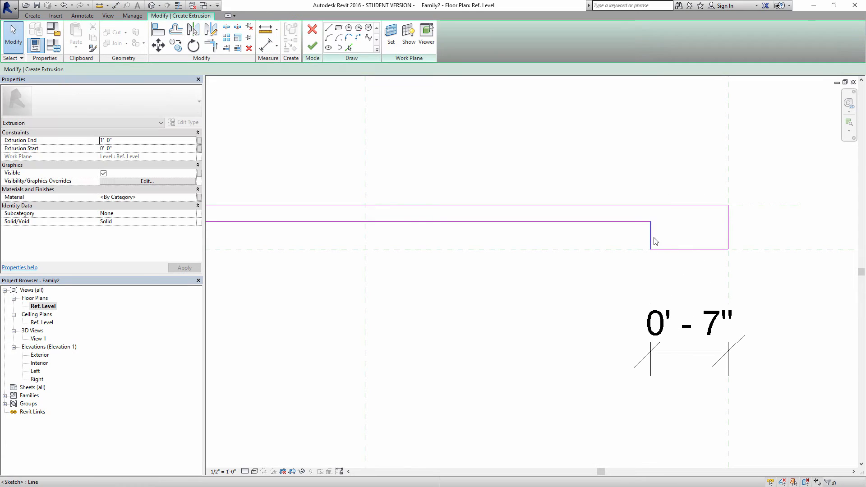
- Set the right leg's thickness dimension to 0.5 inch and lock it
left_click(651, 239)
left_click(690, 340)
type(".5")
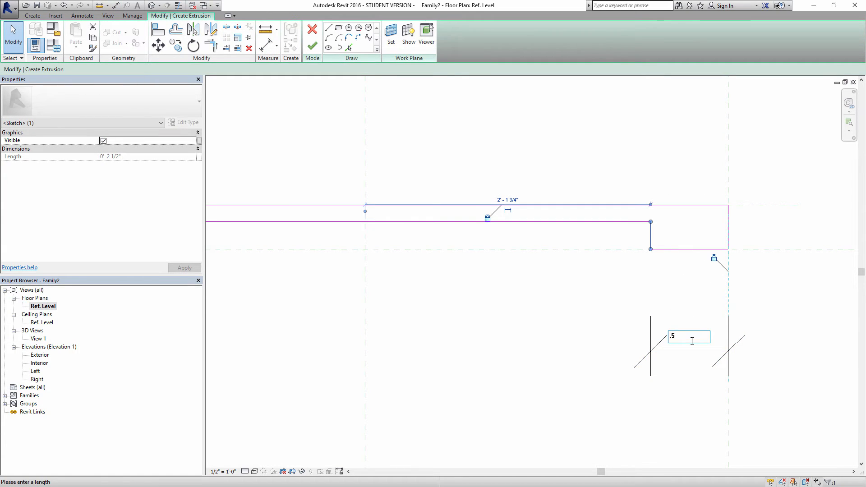
key("Return")
middle_click_drag(709, 290, 630, 236)
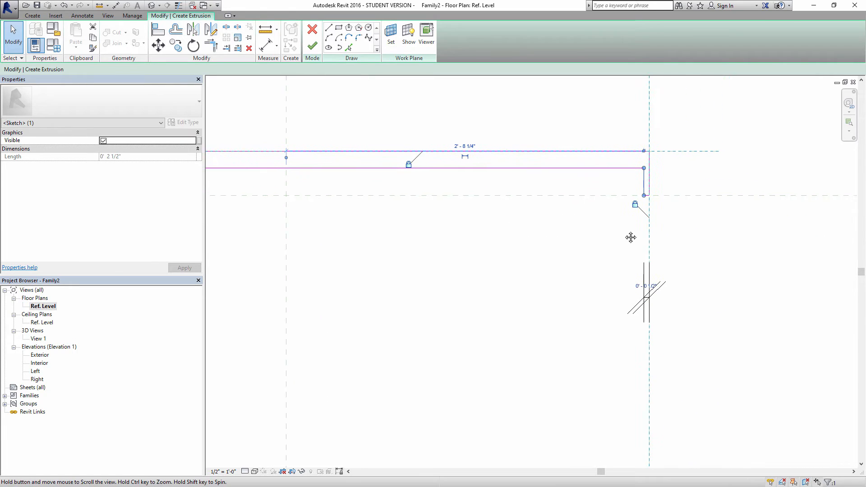
scroll(629, 229, "down", 2)
left_click(604, 242)
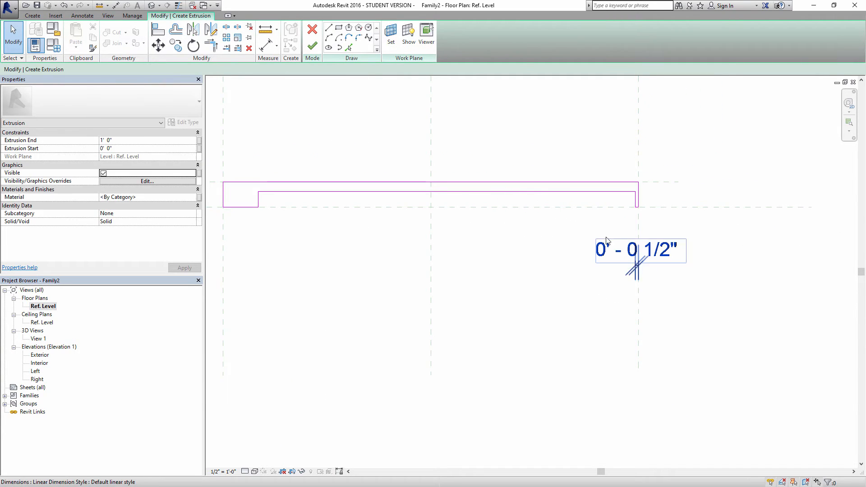
left_click(674, 271)
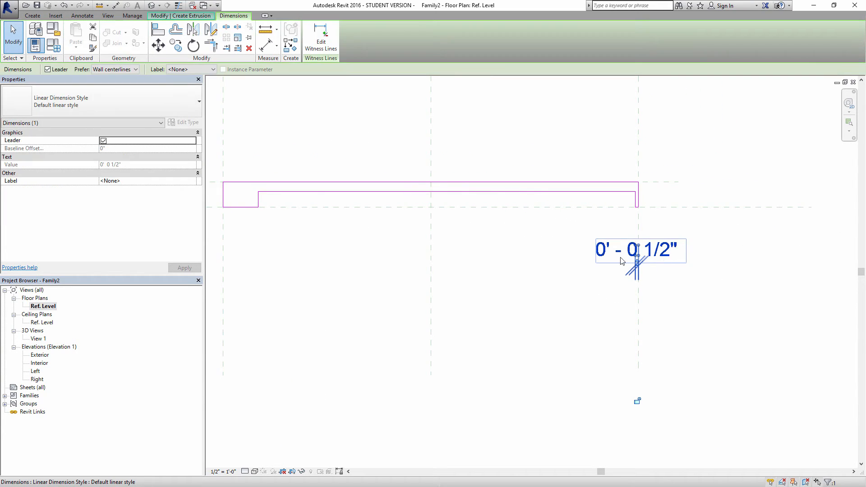
left_click(638, 402)
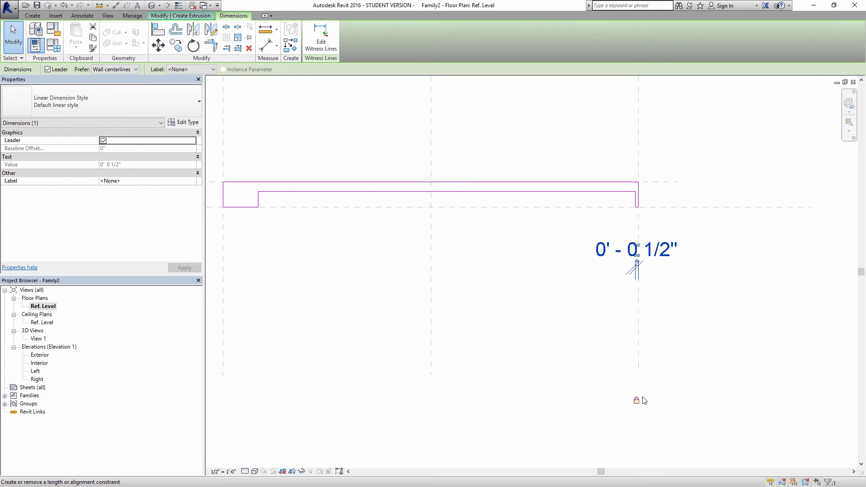
left_click(662, 339)
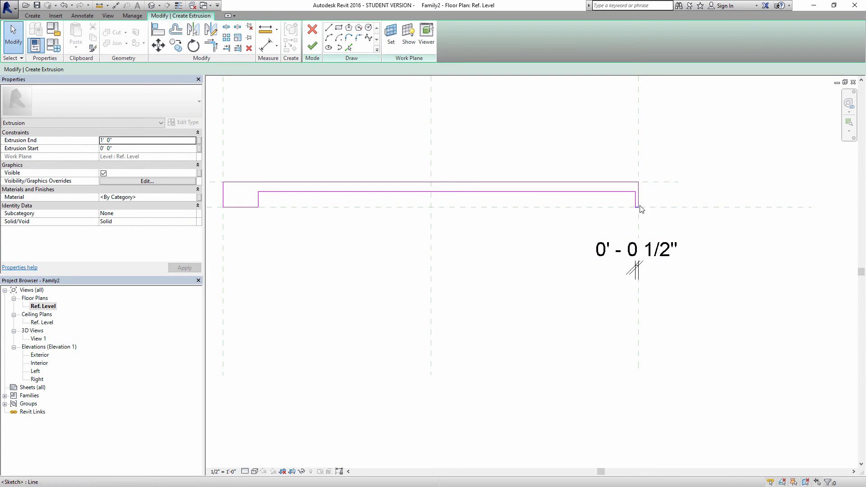
- Dimension the gap between the profile's outer and inner horizontal lines, placing it beyond the right reference plane
scroll(642, 206, "up", 2)
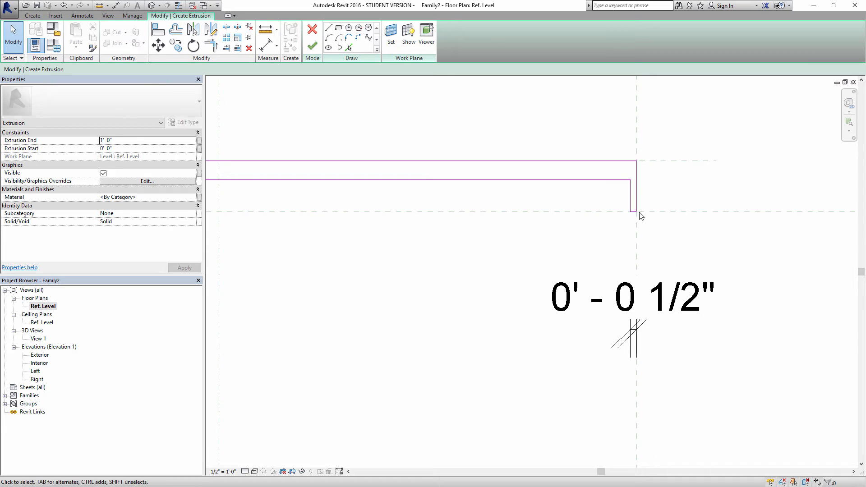
middle_click_drag(481, 259, 609, 282)
scroll(609, 282, "down", 2)
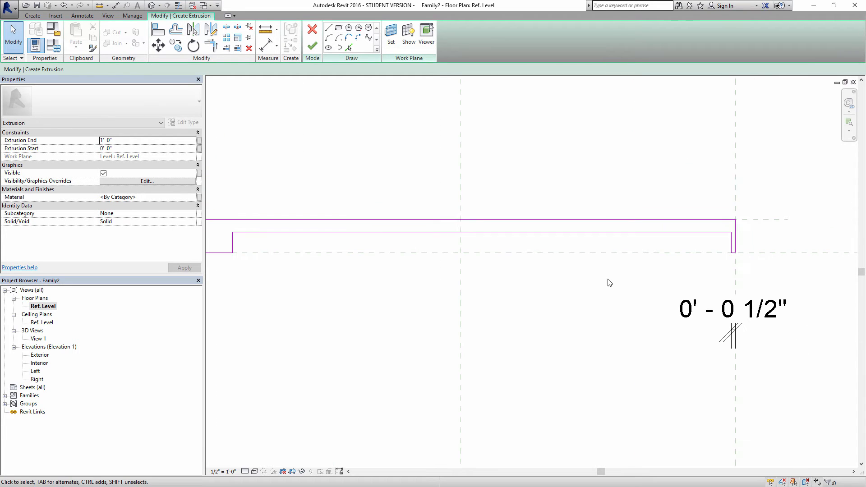
key("i")
left_click(519, 220)
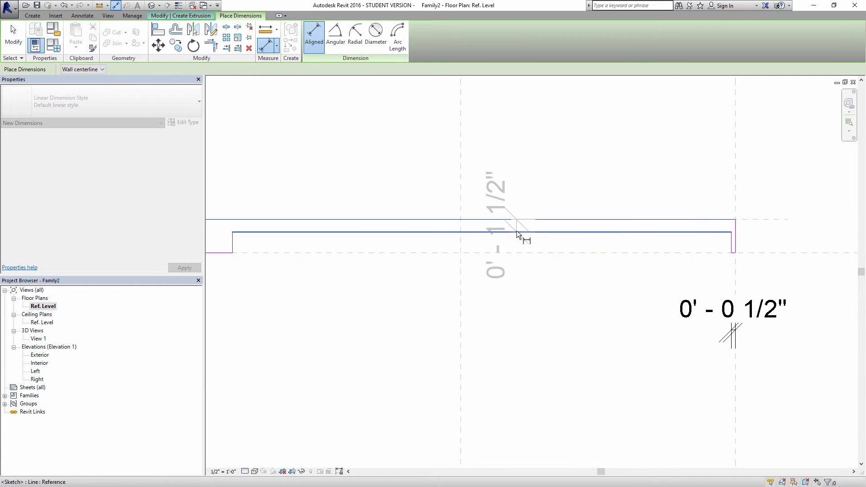
left_click(516, 232)
left_click(788, 236)
key("Escape")
- Set the horizontal band's thickness dimension to 0.5 inch and lock it
left_click(713, 233)
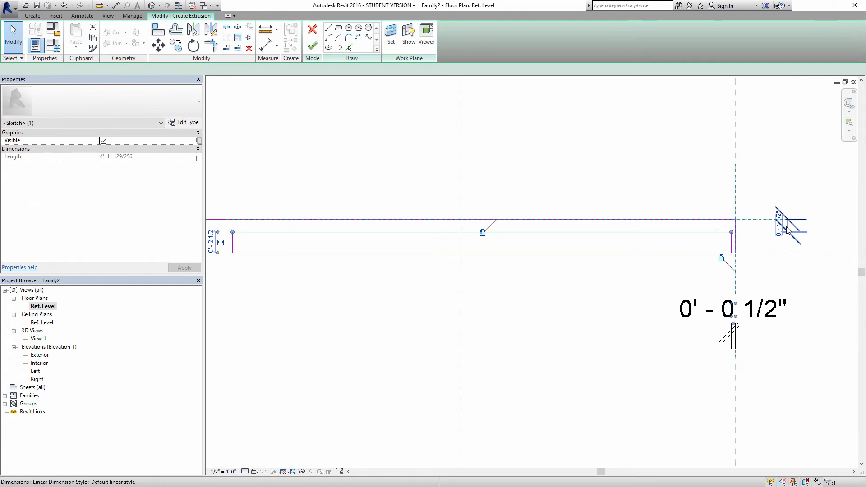
left_click(779, 222)
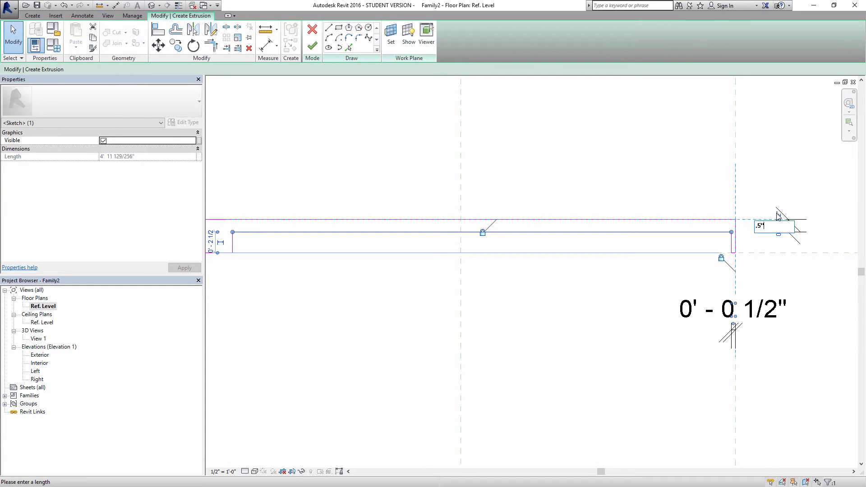
key("Return")
middle_click_drag(777, 215, 589, 215)
key("Escape")
left_click(588, 215)
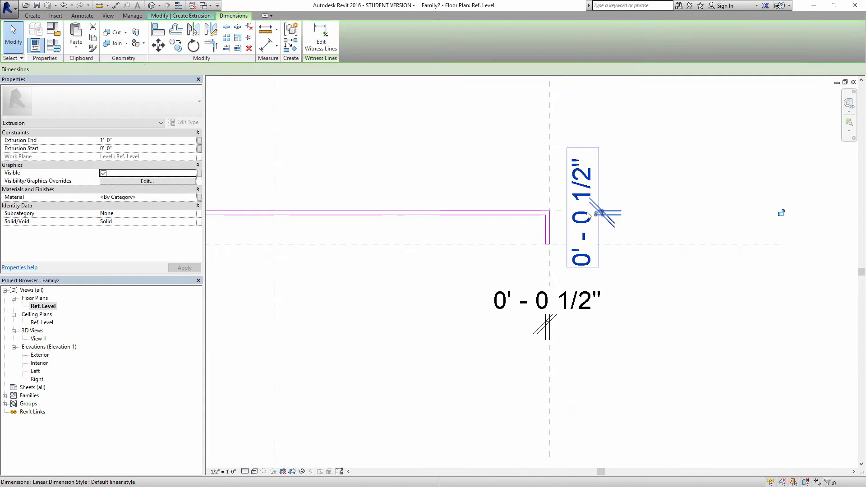
left_click(782, 214)
left_click(708, 341)
- Dimension the distance between the left reference plane and the profile's inner left line, placing it below the profile
scroll(708, 341, "down", 2)
middle_click_drag(478, 317, 553, 305)
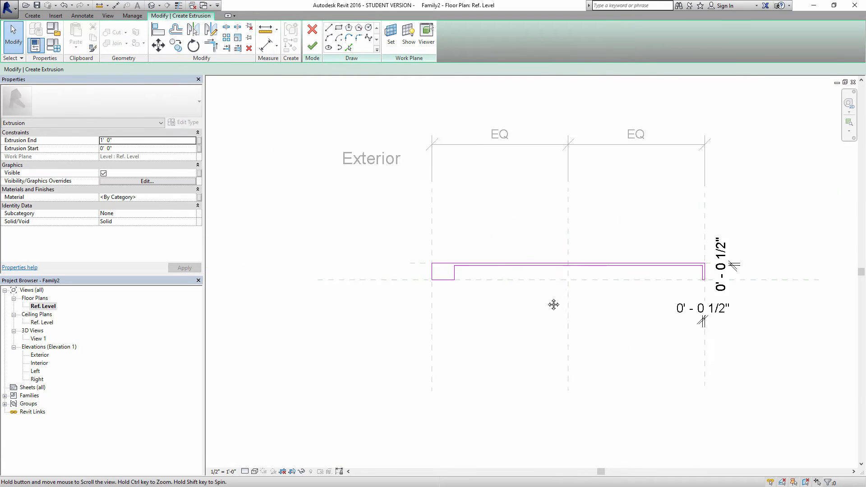
scroll(504, 266, "up", 1)
key("d")
key("i")
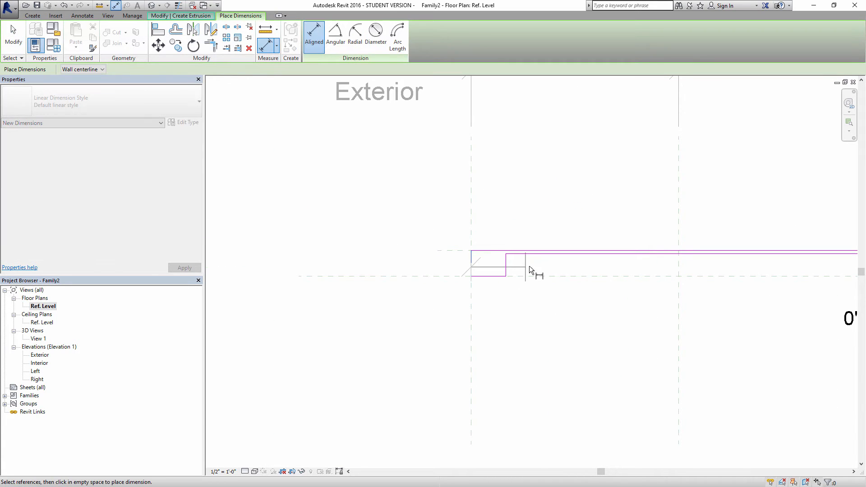
left_click(507, 265)
left_click(507, 361)
key("Escape")
key("Escape")
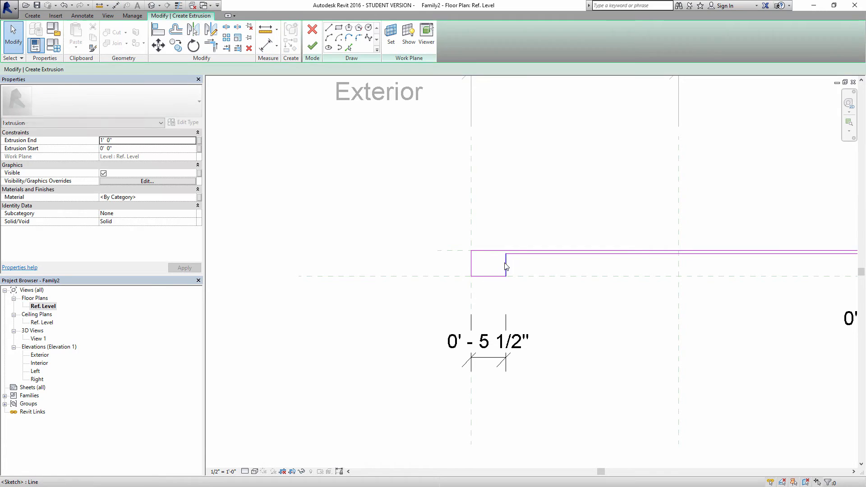
- Set the left leg's thickness dimension to 0.5 inch and lock it
left_click(505, 266)
left_click(487, 345)
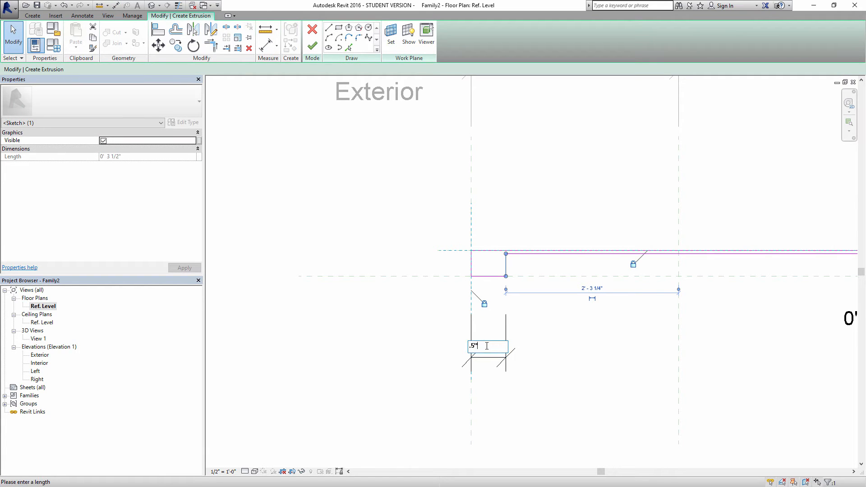
type(".5\"")
key("Return")
left_click(356, 333)
left_click(472, 360)
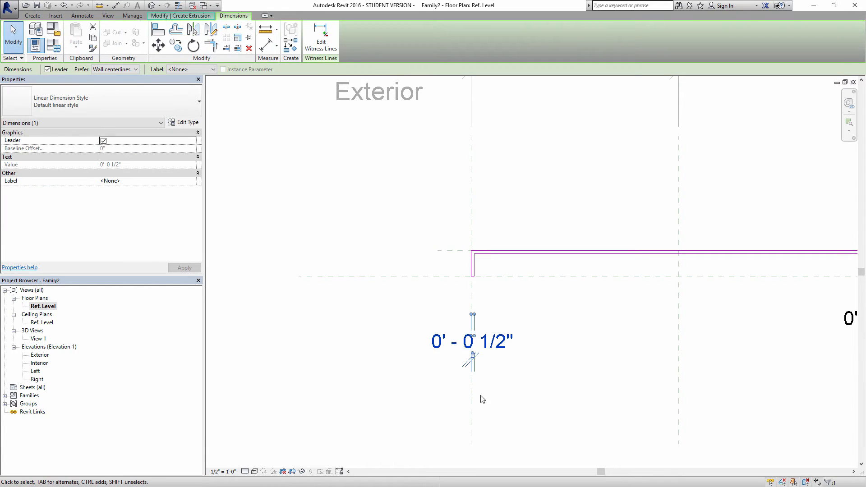
middle_click_drag(502, 403, 475, 302)
left_click(444, 392)
left_click(519, 346)
- Check that the U-shaped profile's lines form one connected chain and finish the extrusion sketch
middle_click_drag(539, 324, 501, 416)
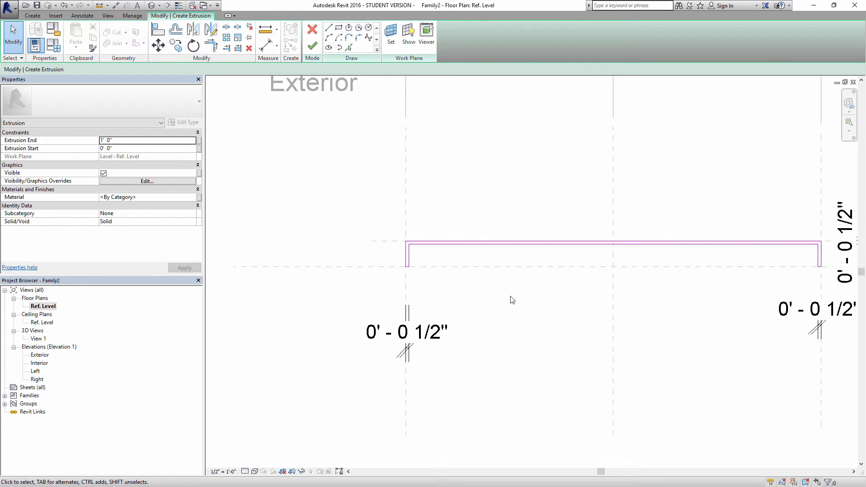
key("Tab")
left_click(451, 247)
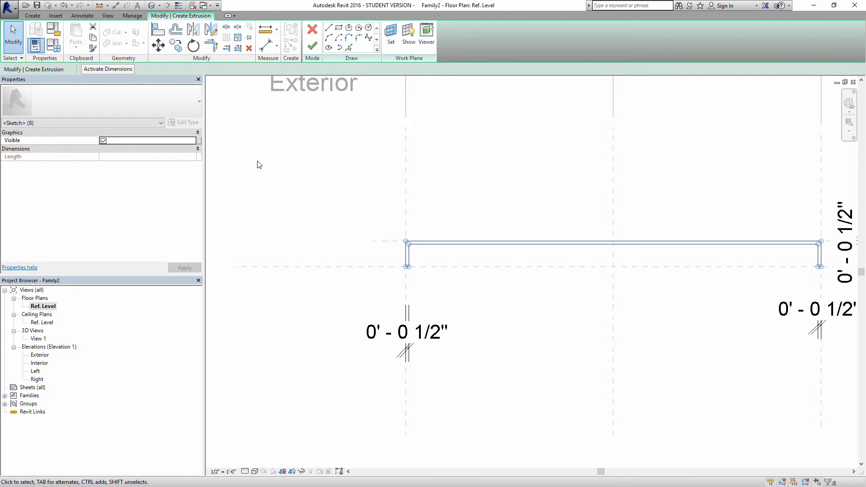
left_click(479, 184)
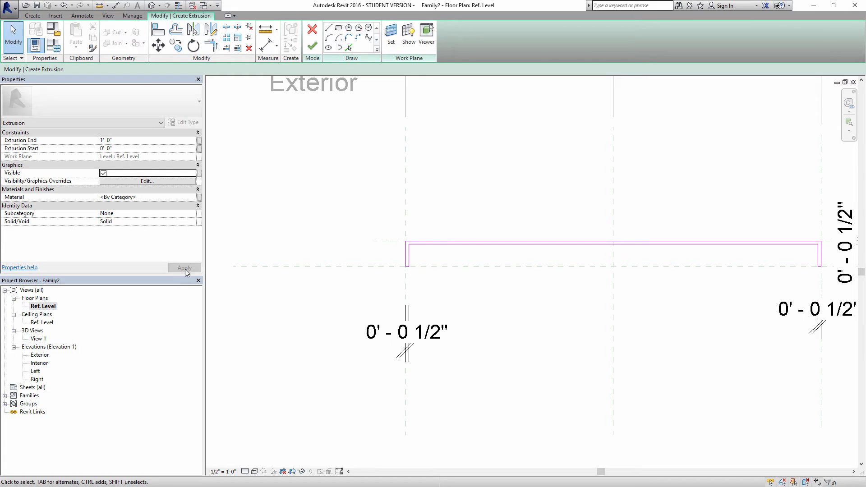
left_click(313, 46)
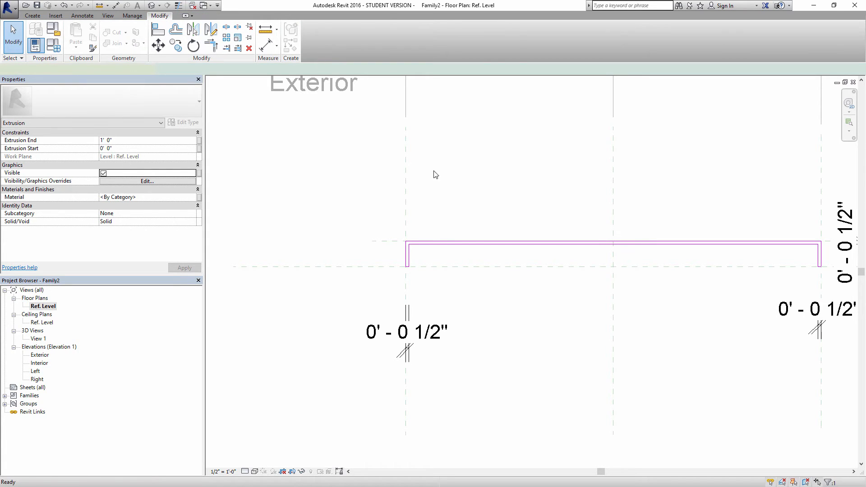
- In the Left elevation, align the extrusion's top edge to the Top reference plane and lock the alignment
double_click(36, 372)
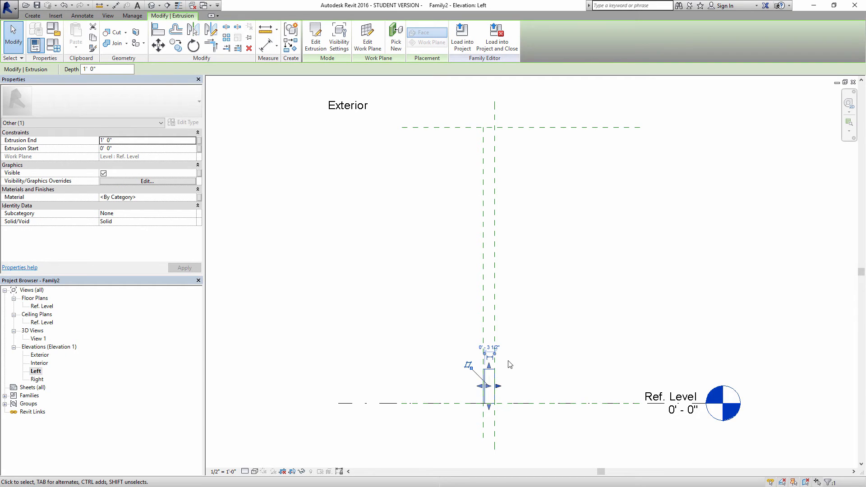
key("a")
key("l")
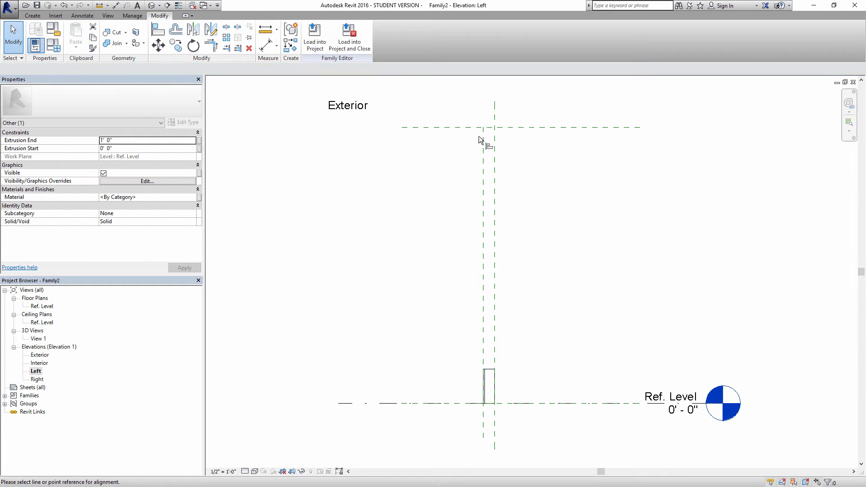
left_click(512, 127)
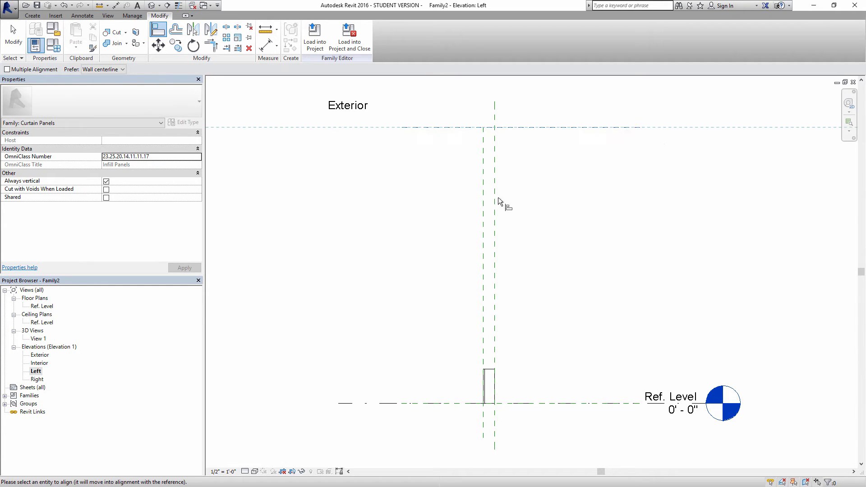
left_click(488, 369)
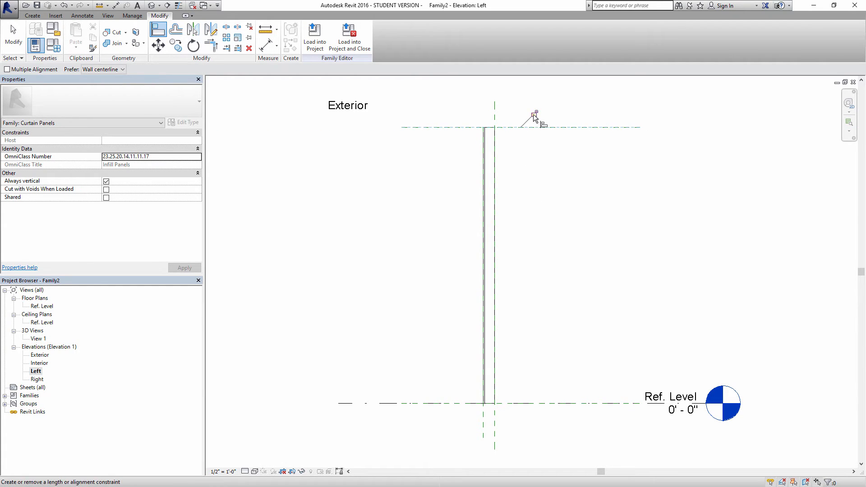
key("Escape")
key("Escape")
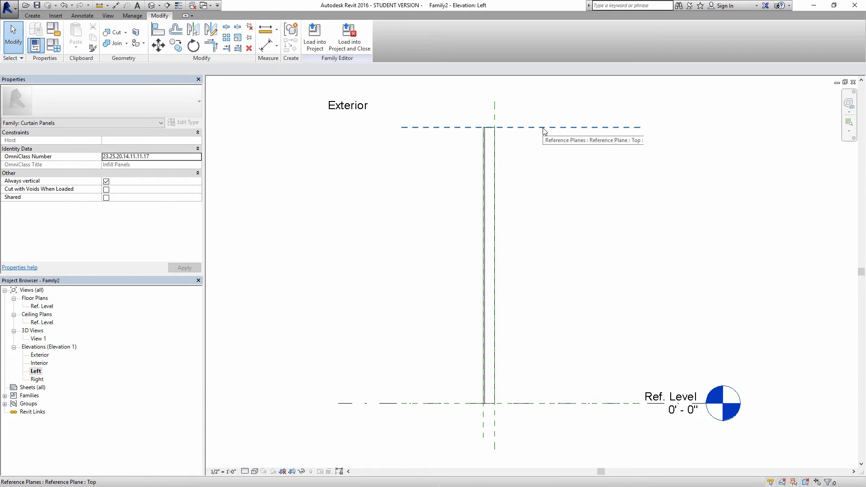
- Set the Top reference plane's height above Ref. Level to 10'-0"
left_click(543, 127)
left_click(587, 267)
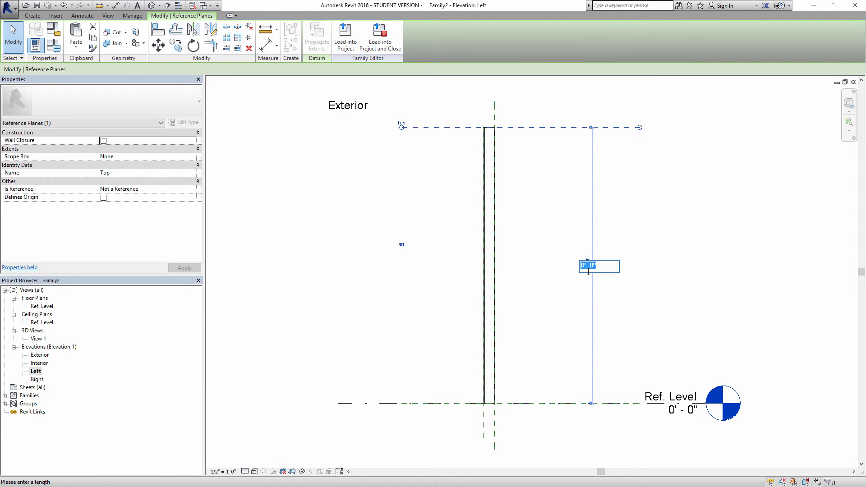
key("Return")
middle_click_drag(615, 261, 594, 360)
scroll(550, 214, "down", 1)
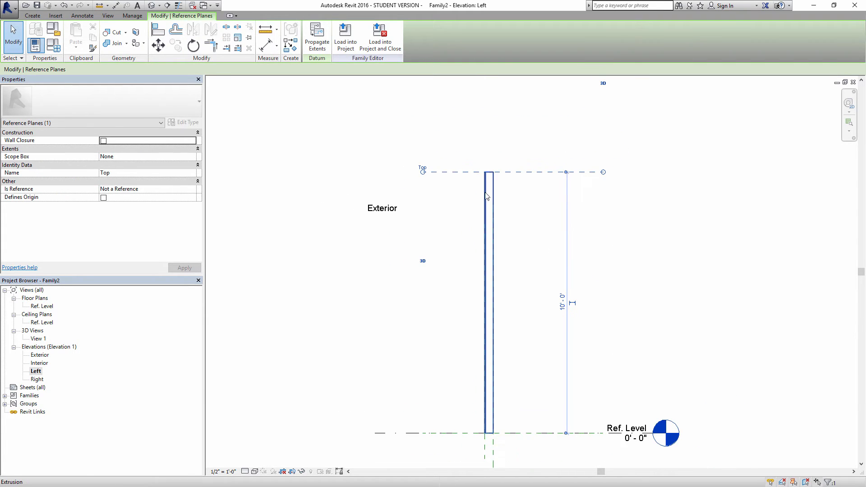
middle_click_drag(492, 178, 485, 137)
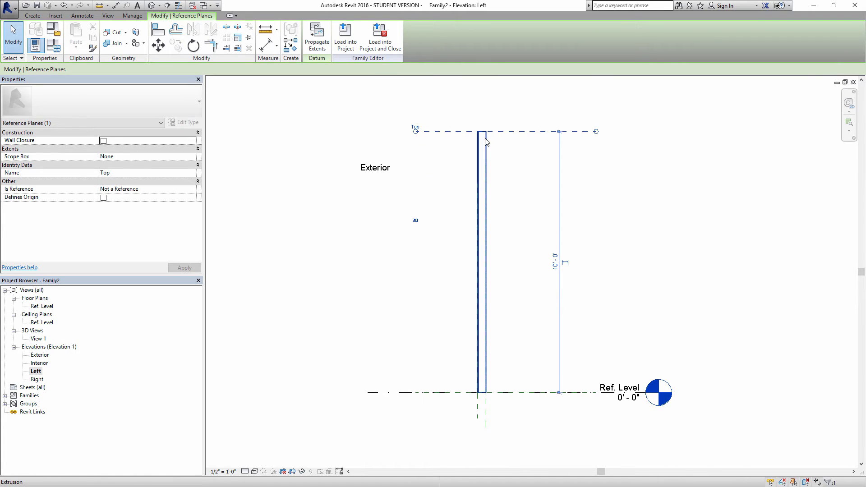
left_click(517, 231)
- In the Ref. Level plan, flex the panel width by setting the Right reference plane 3' from centre and moving it closer to the centre plane
key("ctrl+Tab")
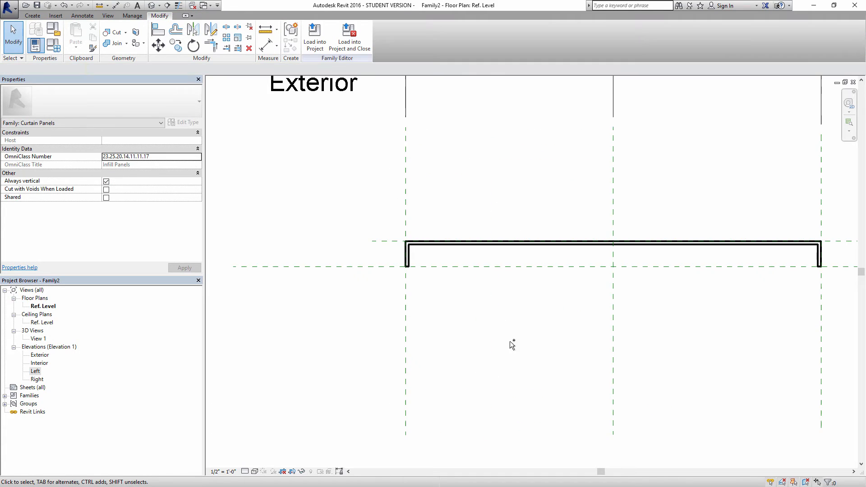
scroll(512, 344, "down", 1)
left_click(664, 252)
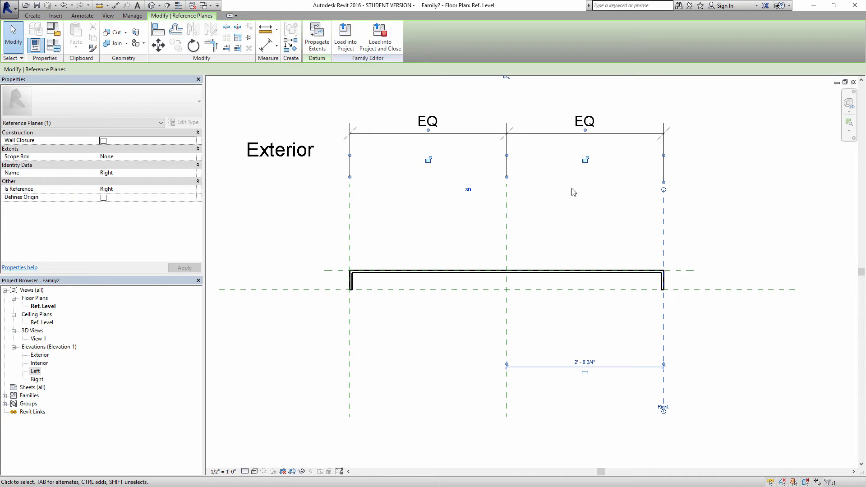
left_click(578, 363)
type("3'")
key("Return")
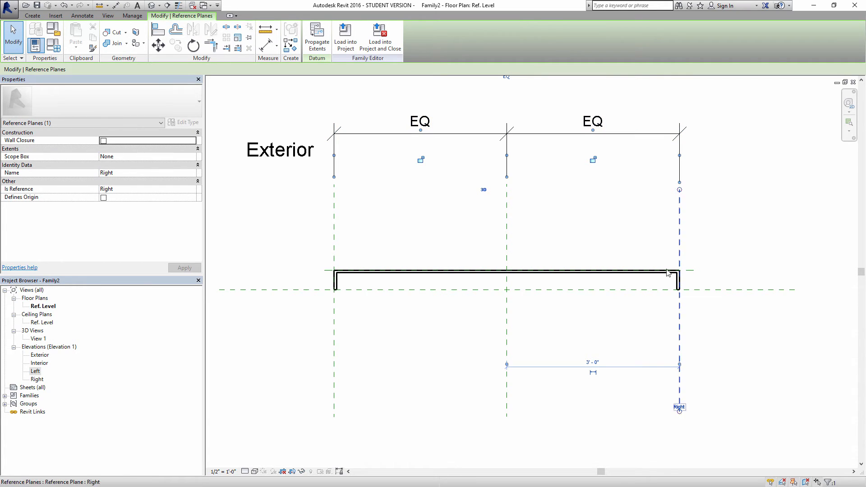
left_click_drag(678, 407, 546, 325)
left_click(605, 339)
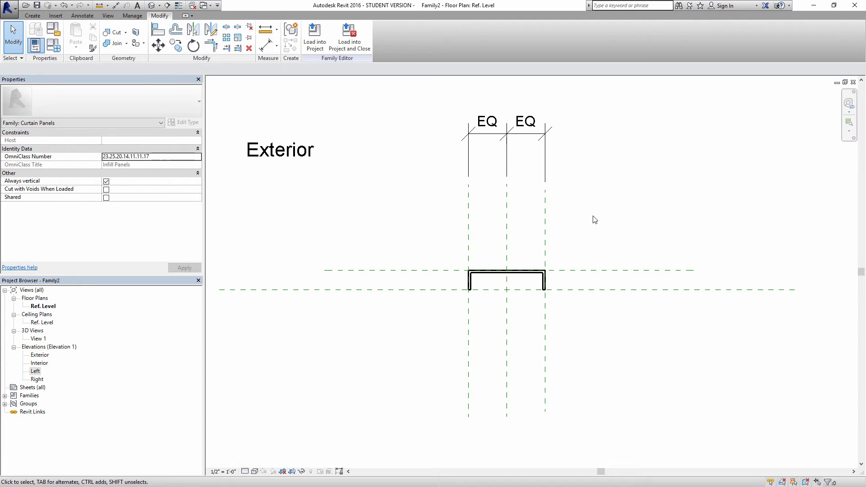
- Set the Depth Plane reference plane 6" from the parallel reference plane at the profile's open end
scroll(567, 248, "up", 2)
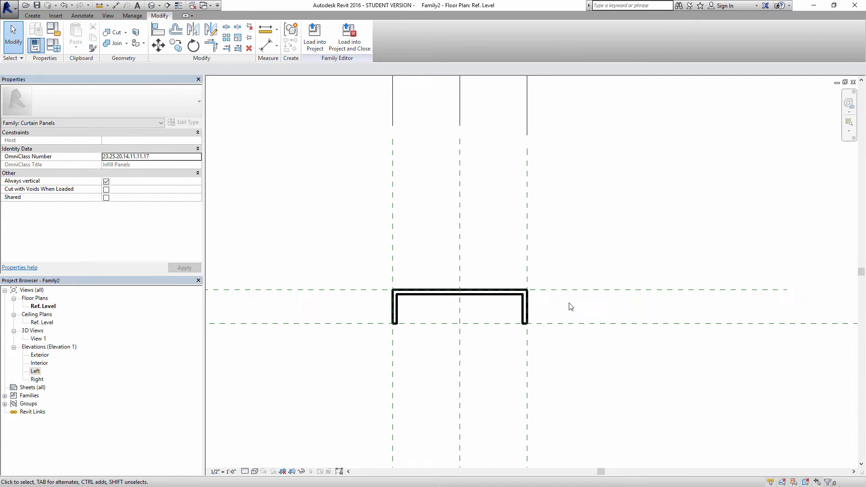
left_click(575, 291)
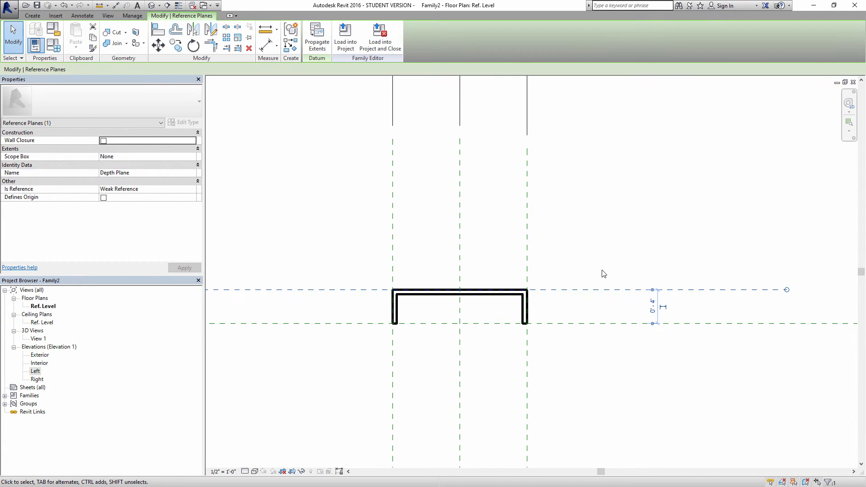
left_click(652, 307)
type("6\"")
key("Return")
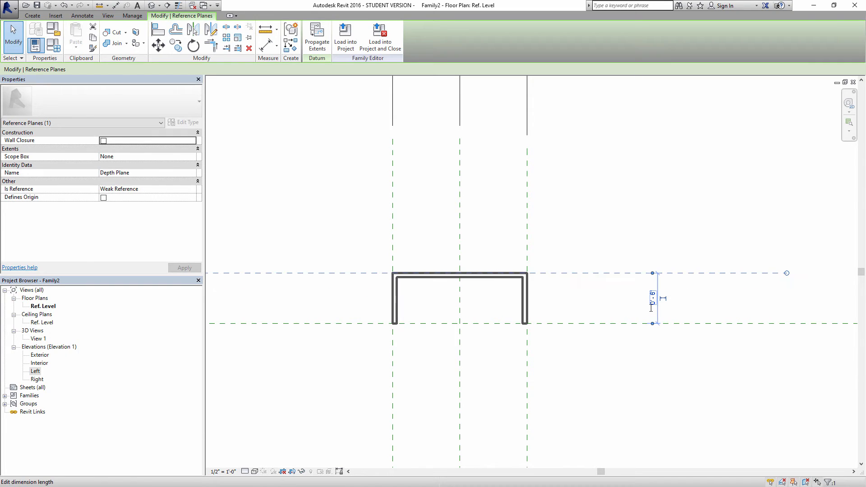
left_click(555, 238)
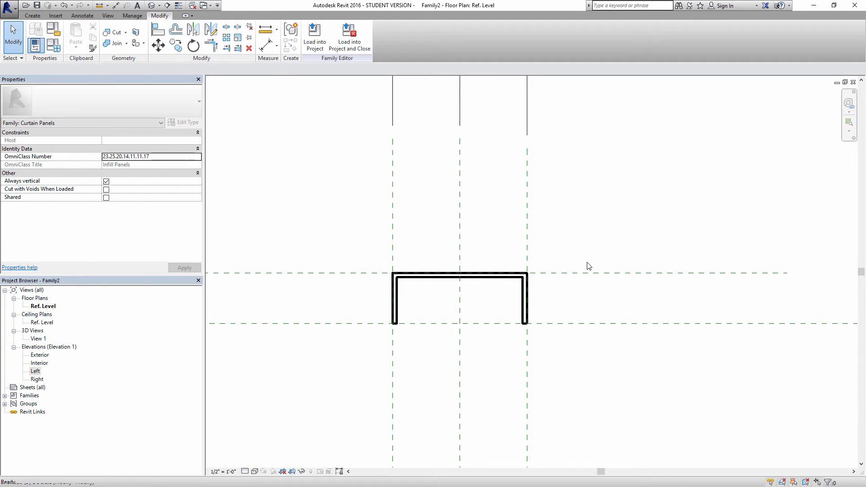
- Dimension the distance between the Depth Plane and the parallel reference plane, placing it beyond the Right reference plane
key("d")
key("i")
left_click(621, 324)
left_click(621, 277)
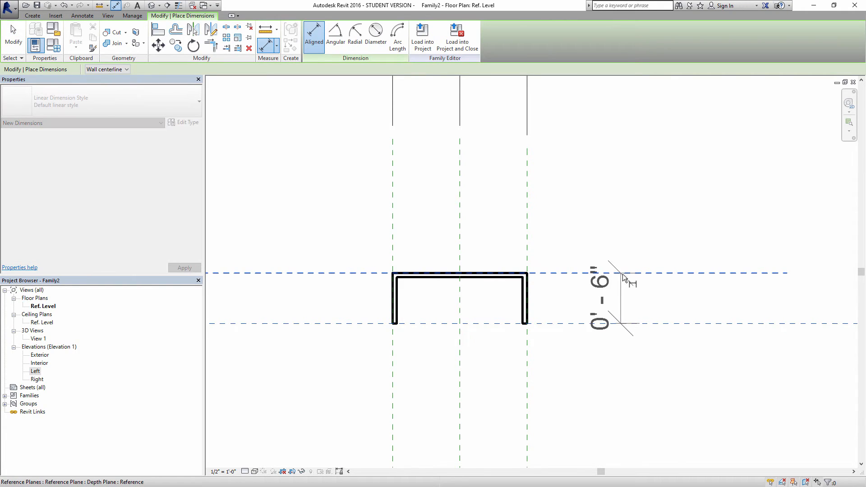
middle_click_drag(692, 285, 533, 292)
left_click(577, 298)
scroll(600, 282, "down", 2)
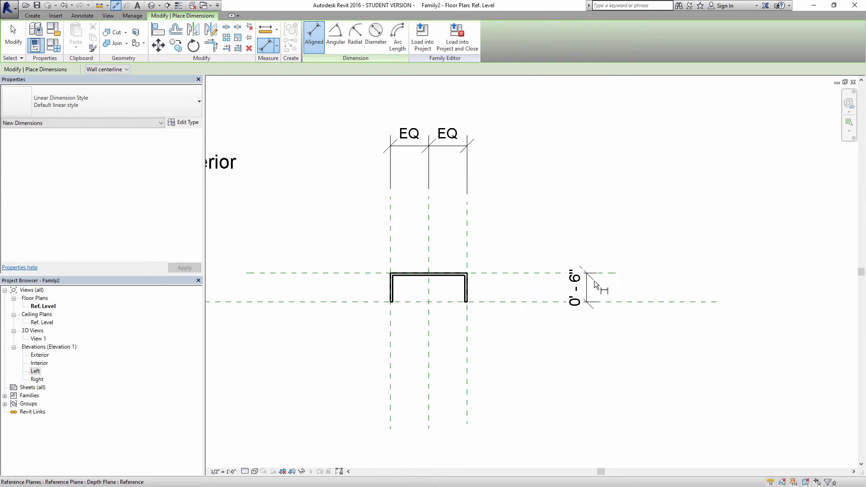
key("Escape")
key("Escape")
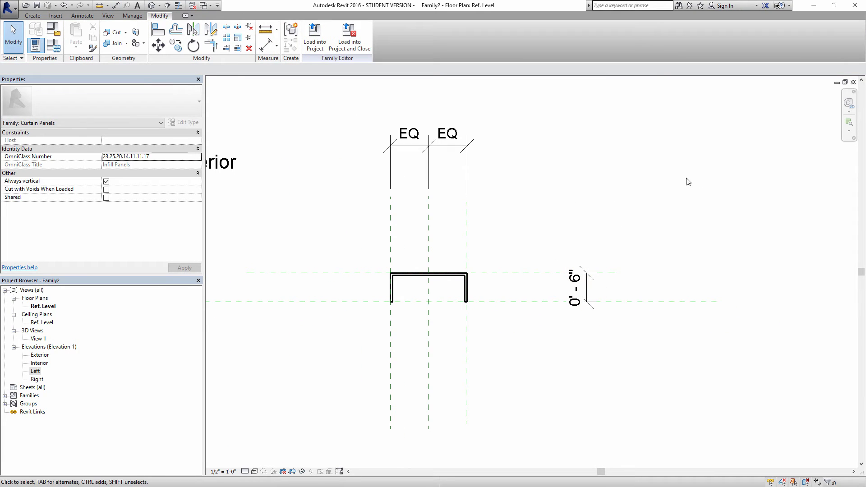
- Label the depth dimension with a new family type parameter named Depth, grouped under Dimensions
left_click(586, 288)
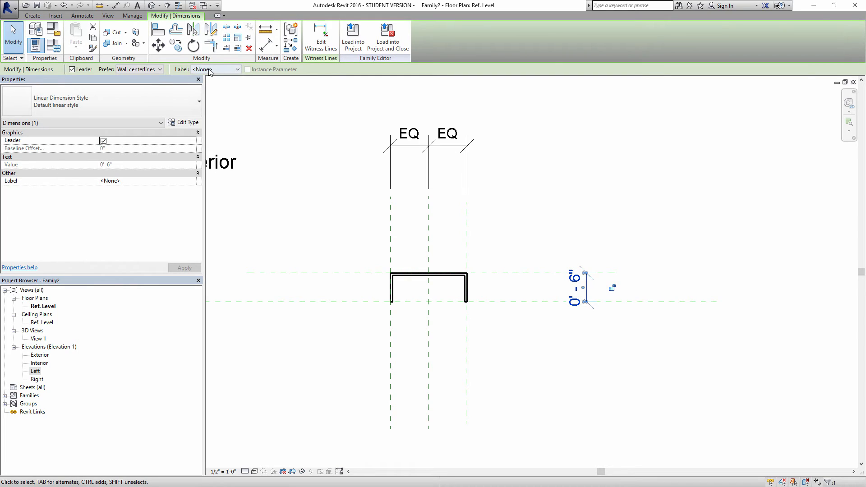
left_click(227, 71)
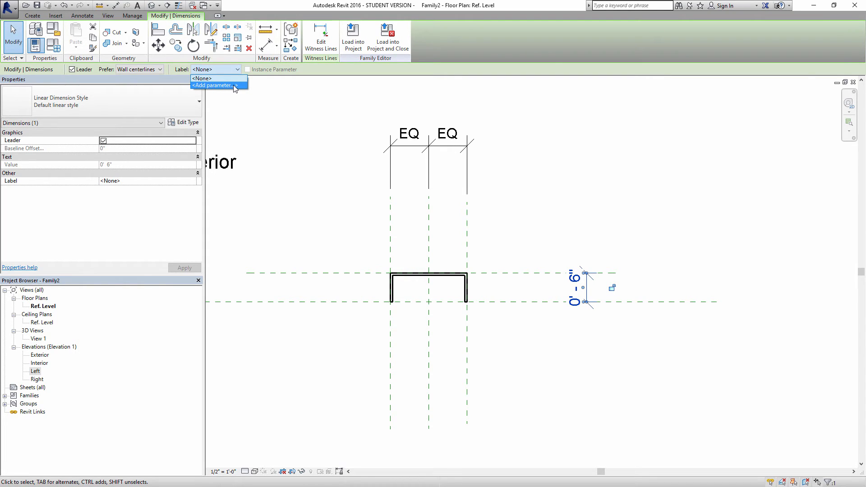
left_click(233, 85)
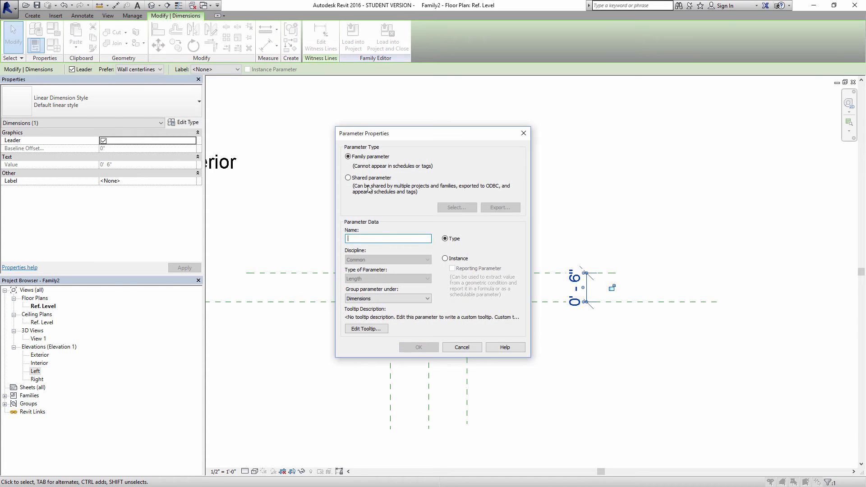
type("Depth")
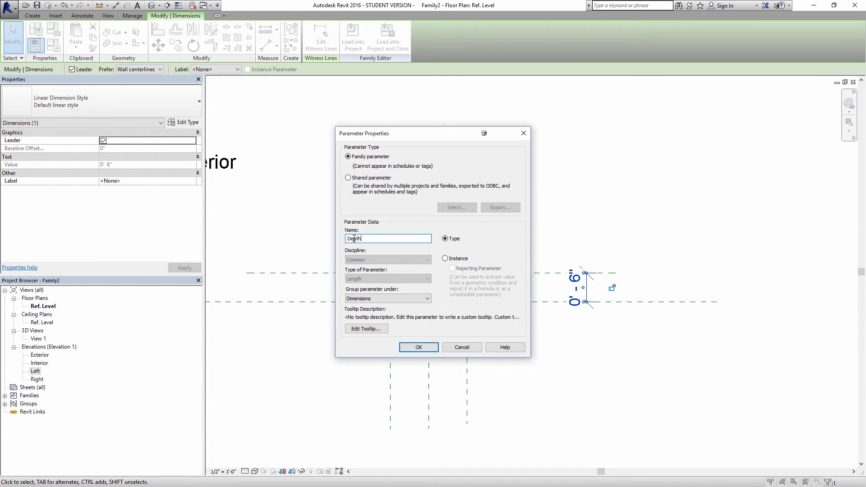
left_click(379, 298)
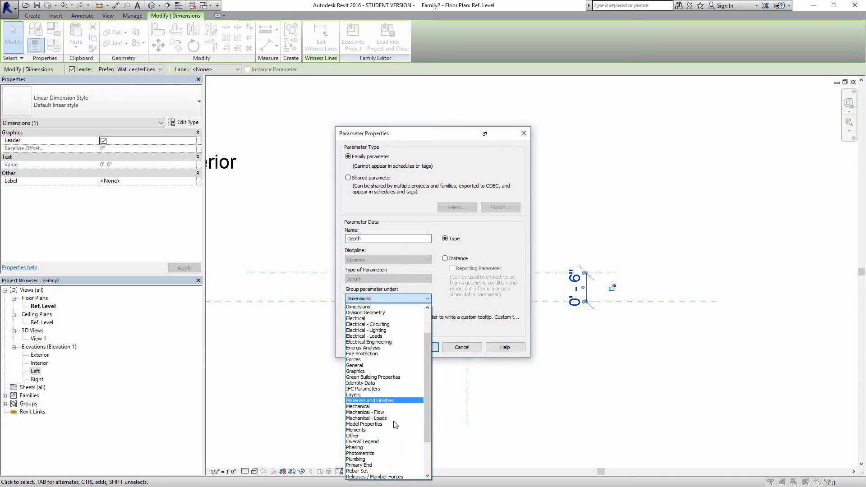
left_click(443, 290)
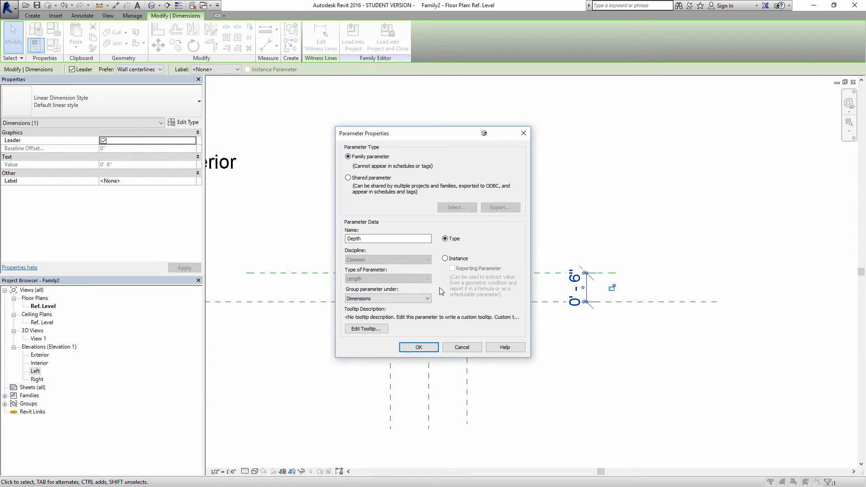
left_click(423, 348)
left_click(528, 217)
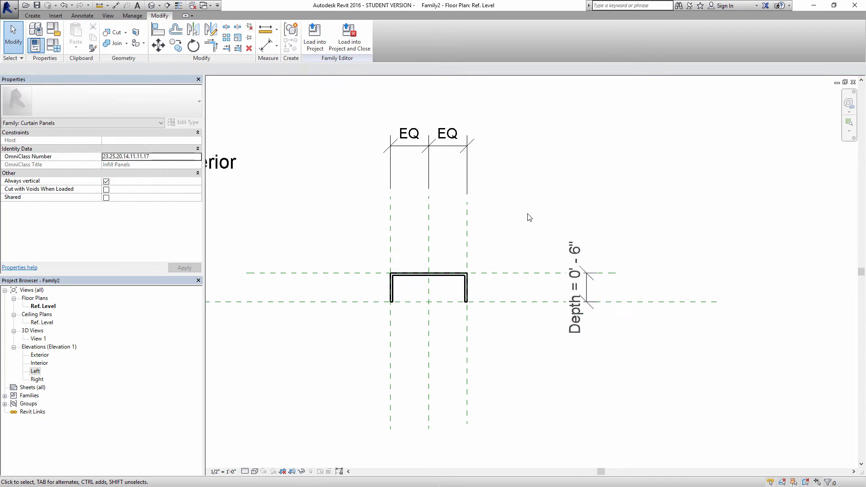
- Widen the Family Types dialog and create a family type named Depth Panel A
left_click(54, 47)
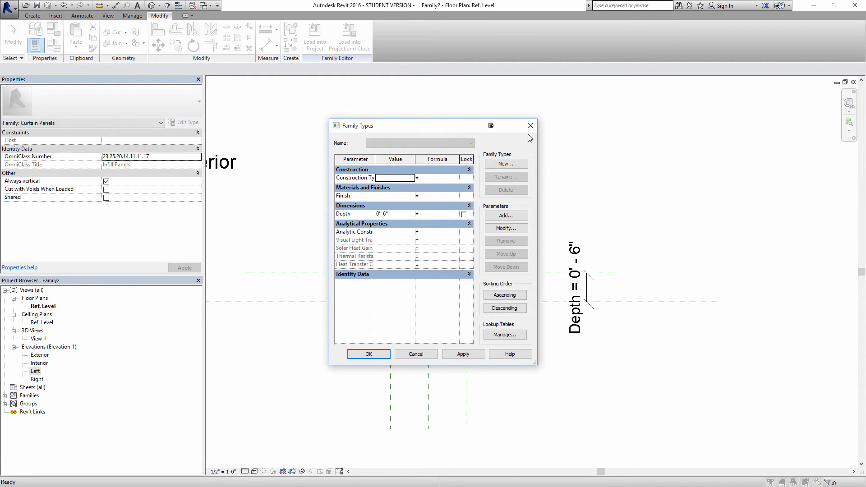
left_click_drag(538, 146, 687, 145)
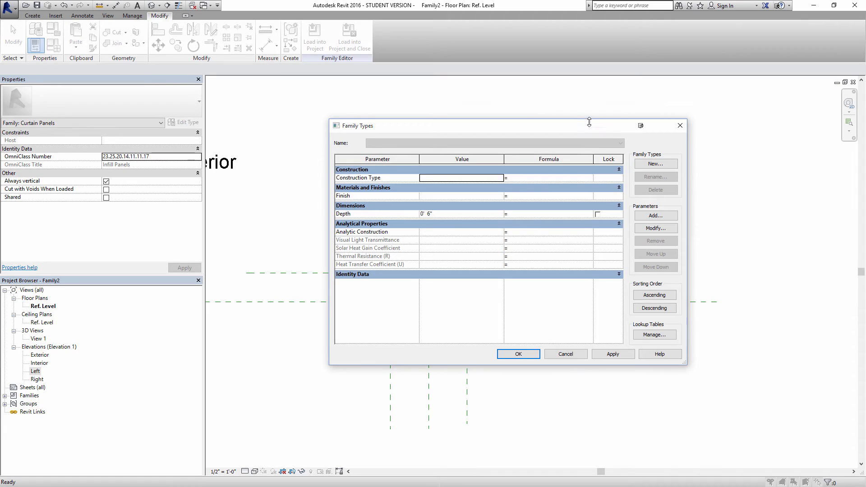
left_click(664, 164)
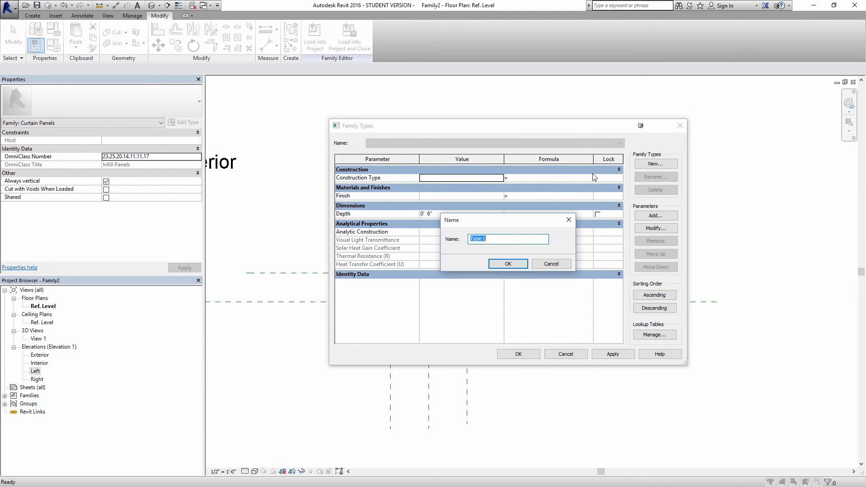
type("Depth Panel A")
left_click(508, 264)
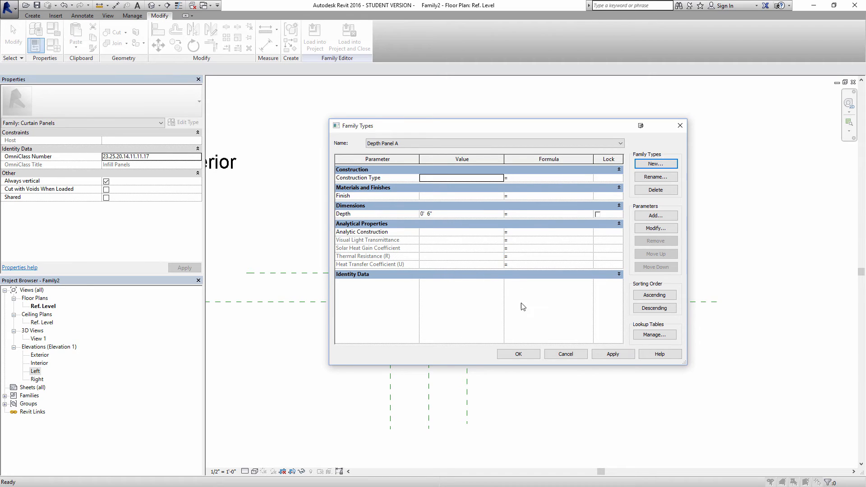
- Create a family type named Depth Panel B with a Depth of 14" and apply it to the panel
left_click(656, 164)
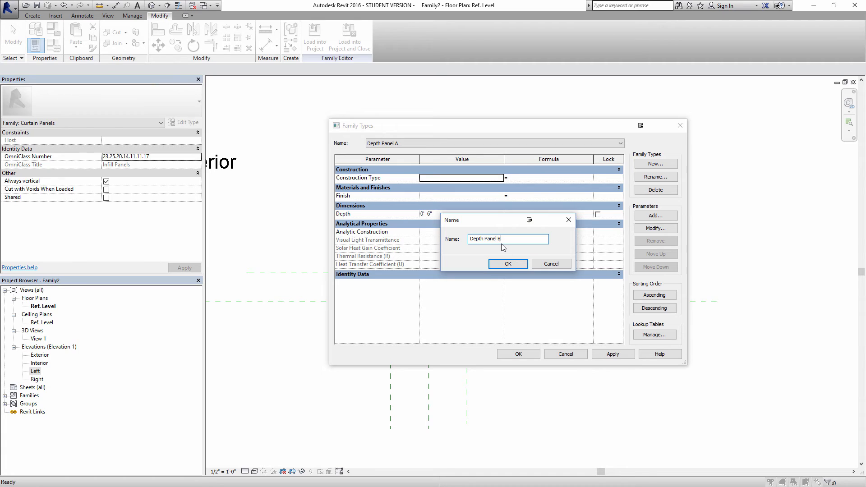
left_click(508, 263)
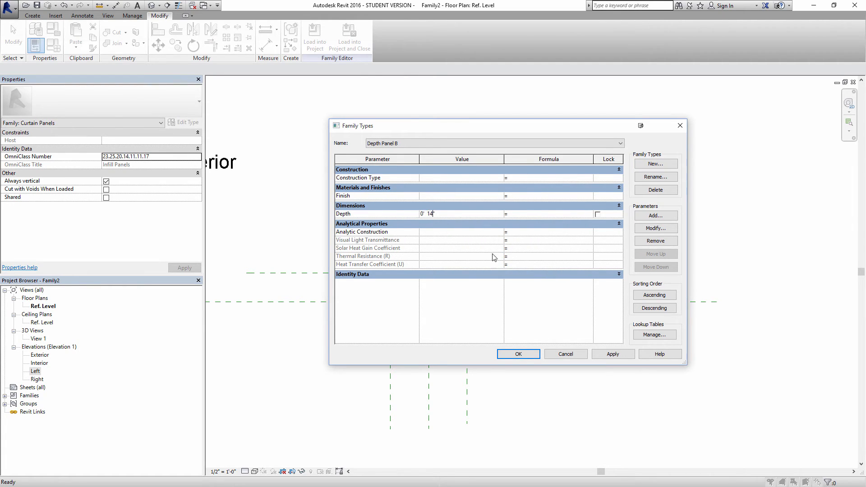
mouse_move(452, 126)
left_mouse_down()
mouse_move(667, 136)
mouse_move(613, 130)
left_mouse_up()
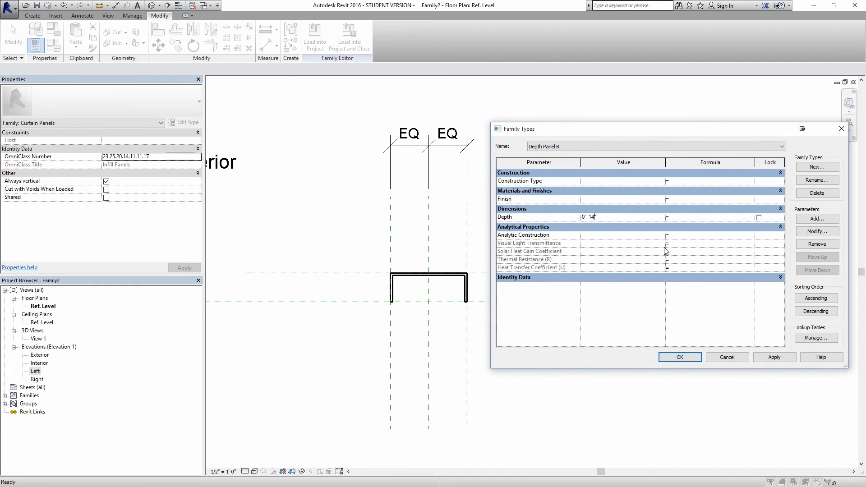
left_click(679, 357)
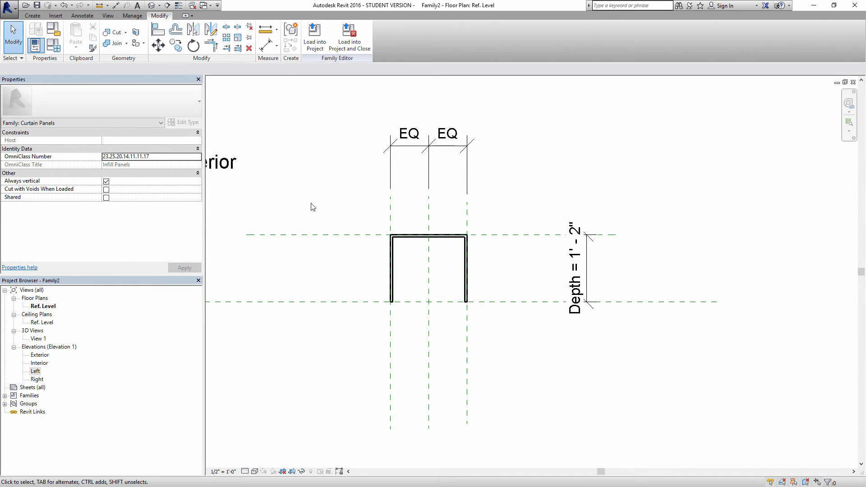
- Create a family type named Depth Panel C with a Depth of 2" and apply it to the panel
left_click(53, 45)
left_click(818, 167)
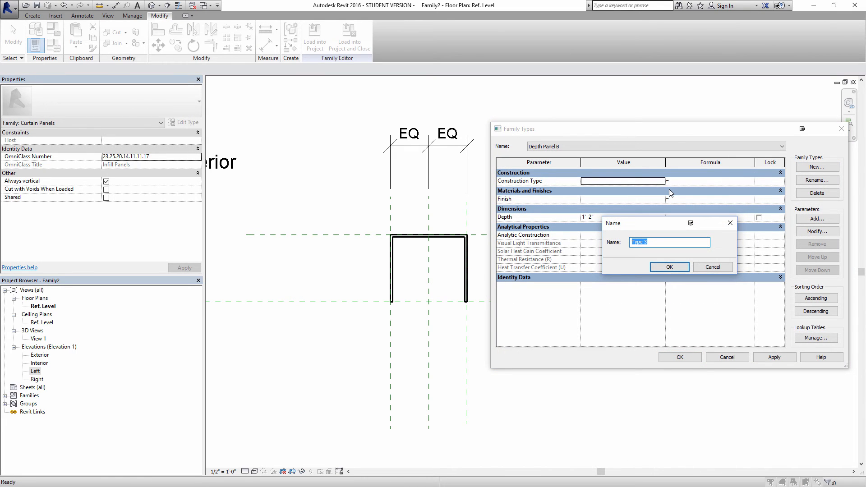
type("Depth Panel C")
left_click(654, 266)
left_click(606, 217)
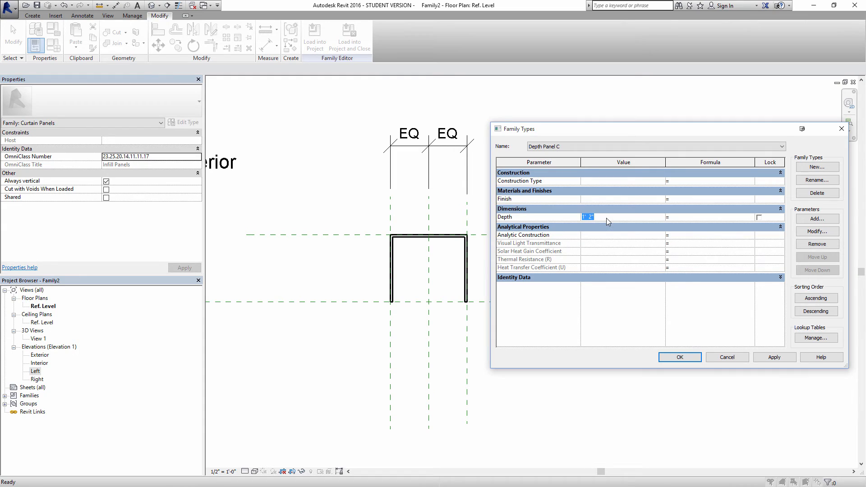
type("2\"")
key("Return")
left_click(676, 357)
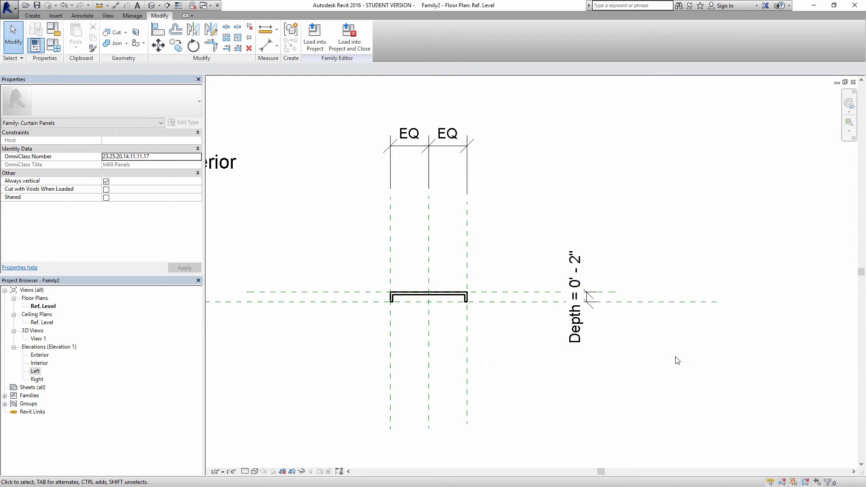
- Save the curtain panel family to the Desktop under the file name "panel a"
middle_click_drag(520, 241, 571, 216)
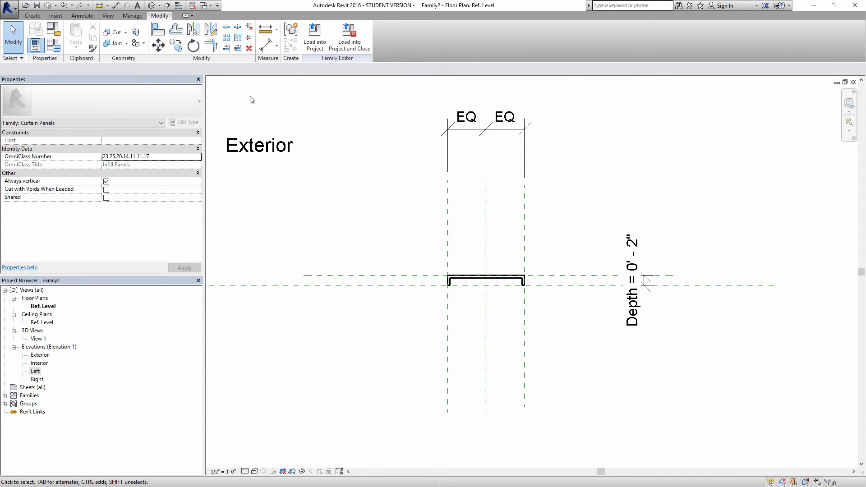
left_click(6, 6)
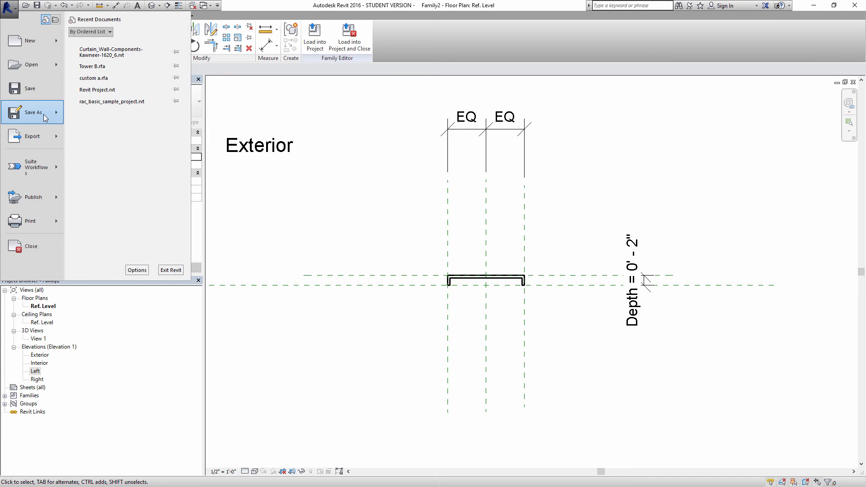
mouse_move(68, 113)
left_click(92, 100)
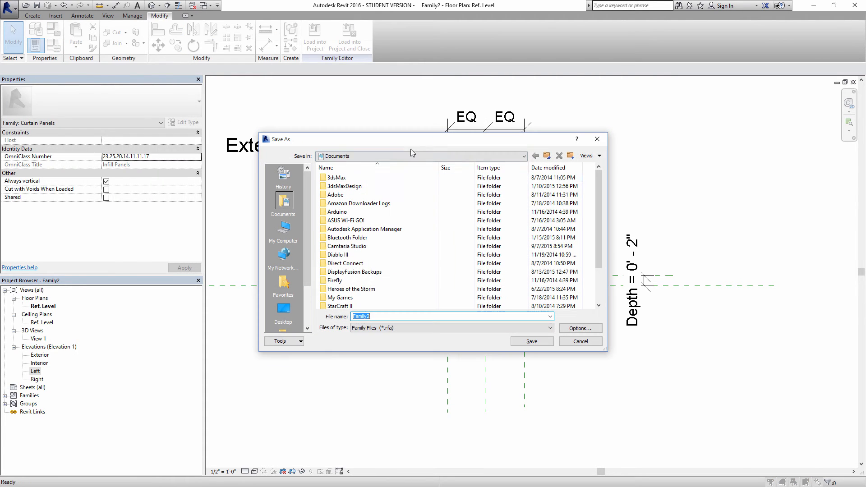
left_click(283, 311)
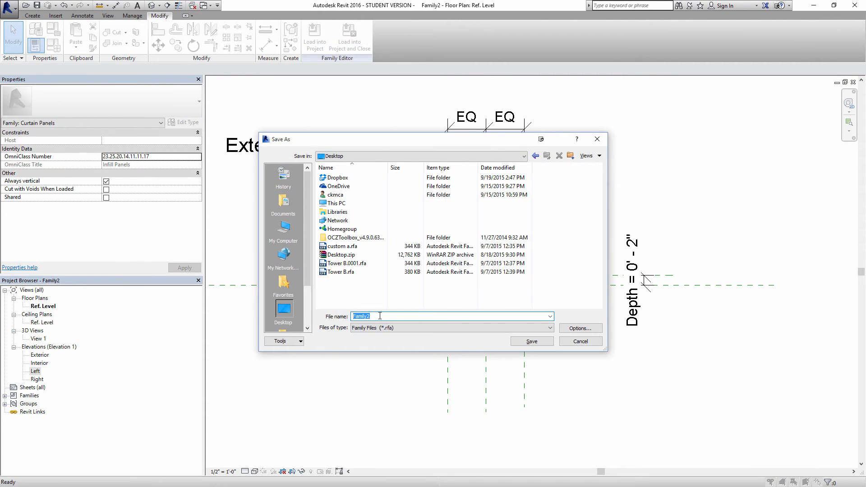
type("panel a")
key("Return")
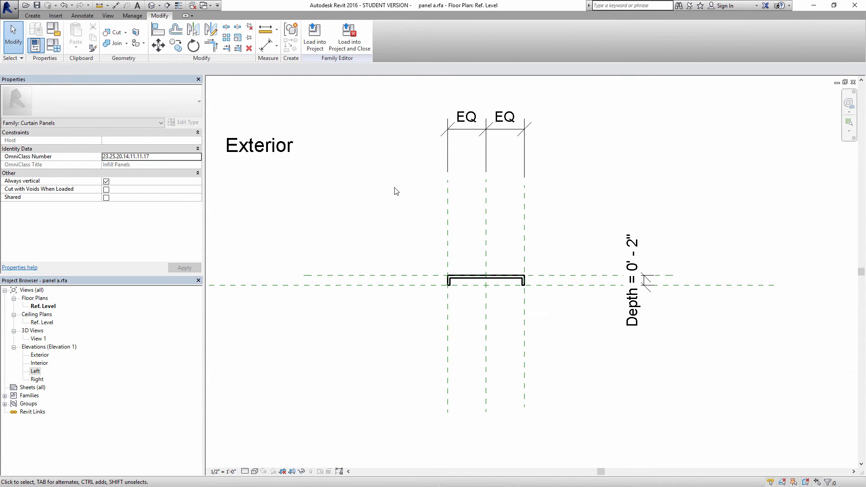
- Load the panel a family into Project1 and display the project's curtain wall in 3D
left_click(315, 38)
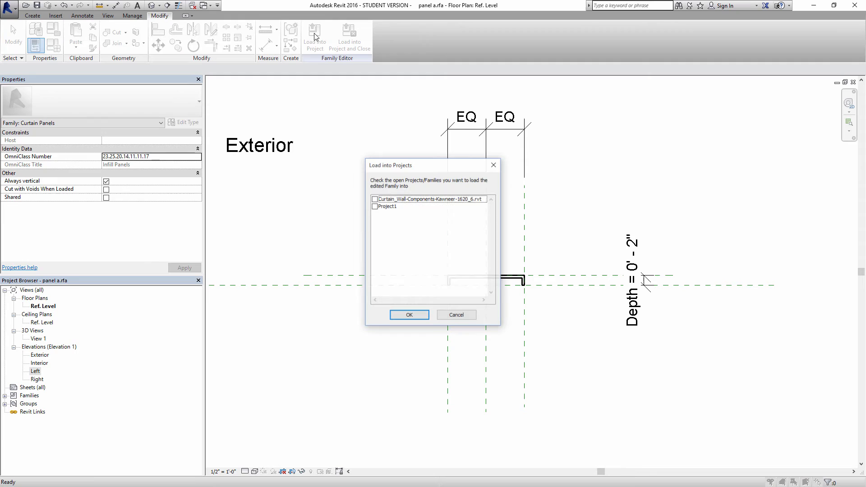
left_click(375, 207)
left_click(406, 315)
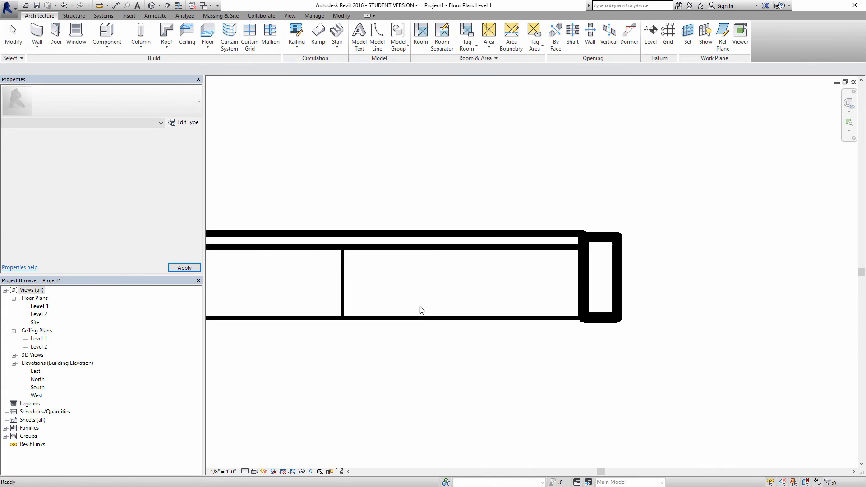
left_click(152, 5)
scroll(488, 233, "down", 2)
middle_click_drag(524, 268, 560, 253, "shift")
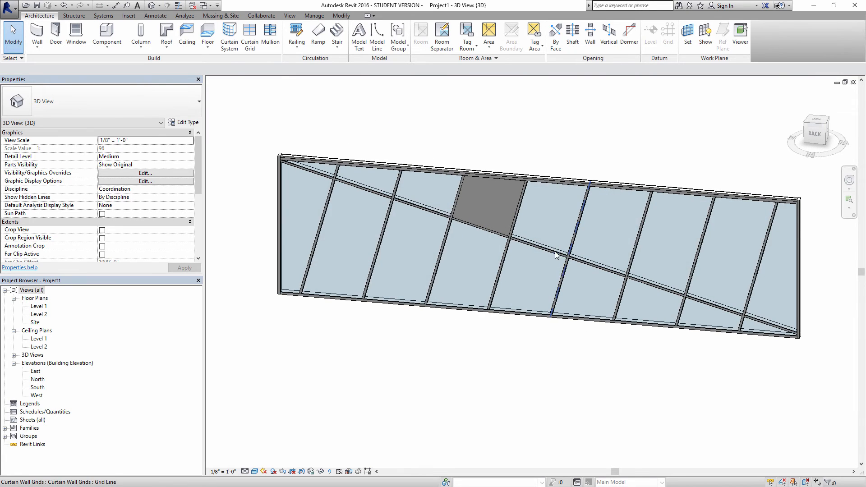
scroll(558, 254, "up", 1)
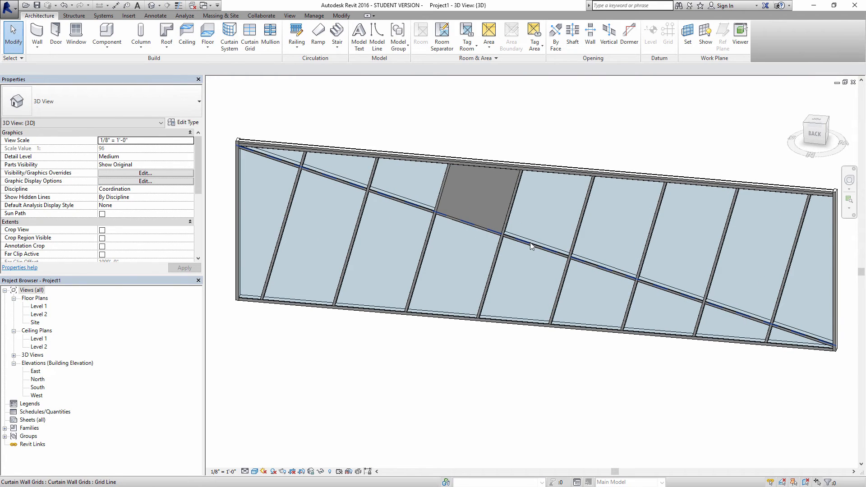
- Try to change the solid panel in the slanted-grid curtain wall to the panel a type Depth Panel B
left_click(492, 229)
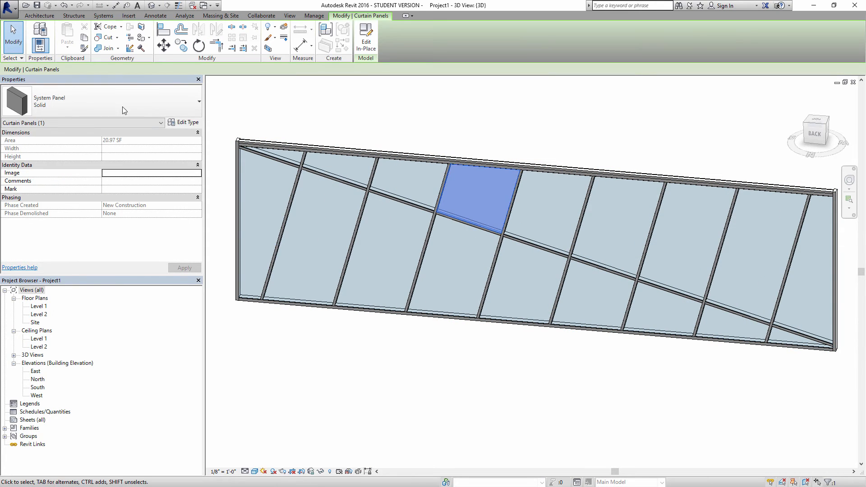
left_click(112, 102)
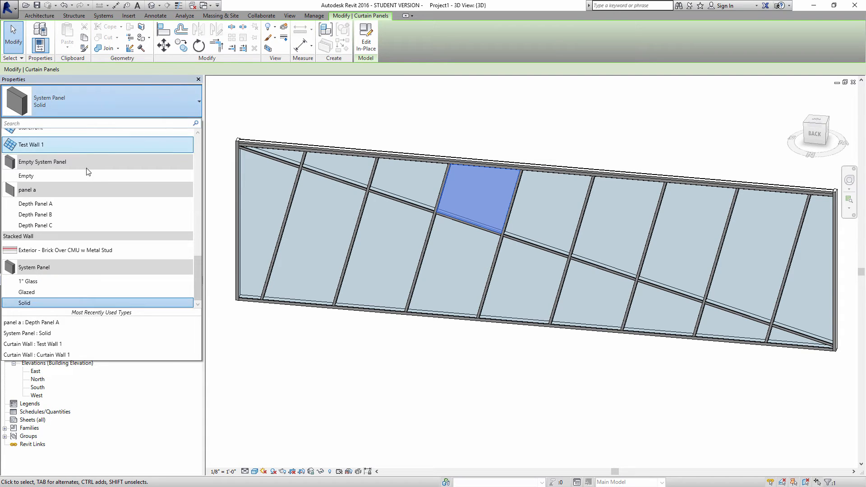
scroll(86, 168, "up", 1)
scroll(85, 167, "down", 1)
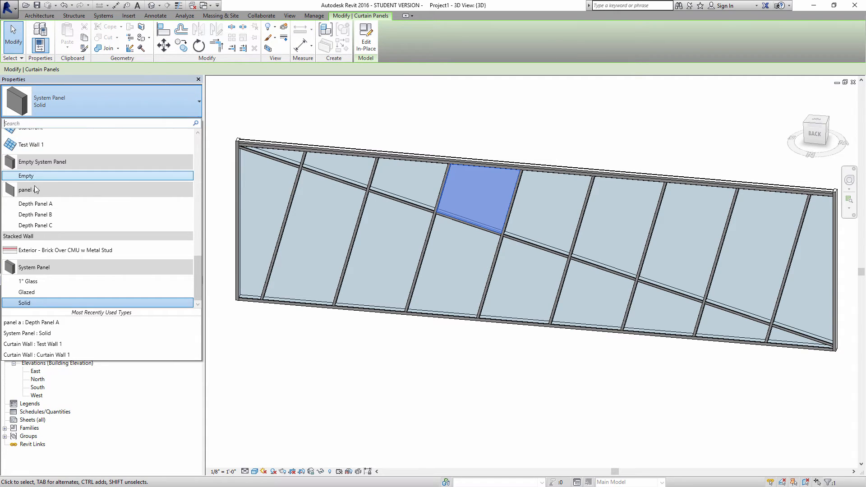
left_click(53, 220)
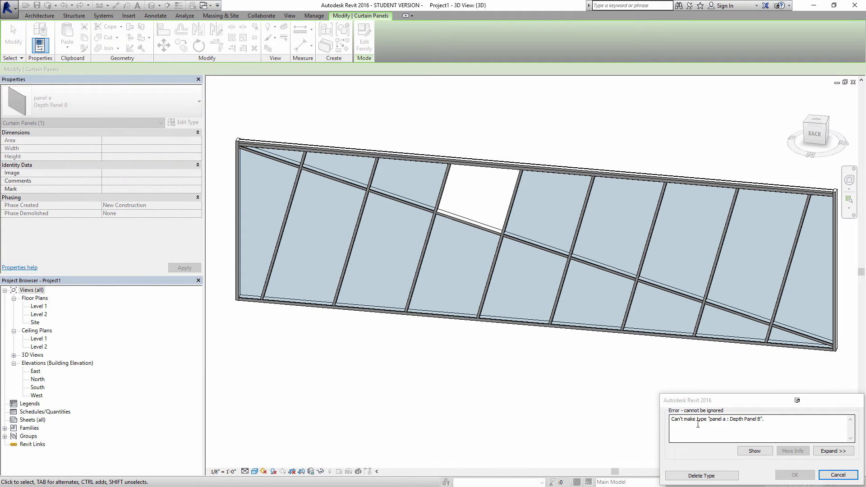
left_click(837, 475)
- Set both the vertical and horizontal grid angles of the Test Wall 1 curtain wall to 0°
left_click(554, 172)
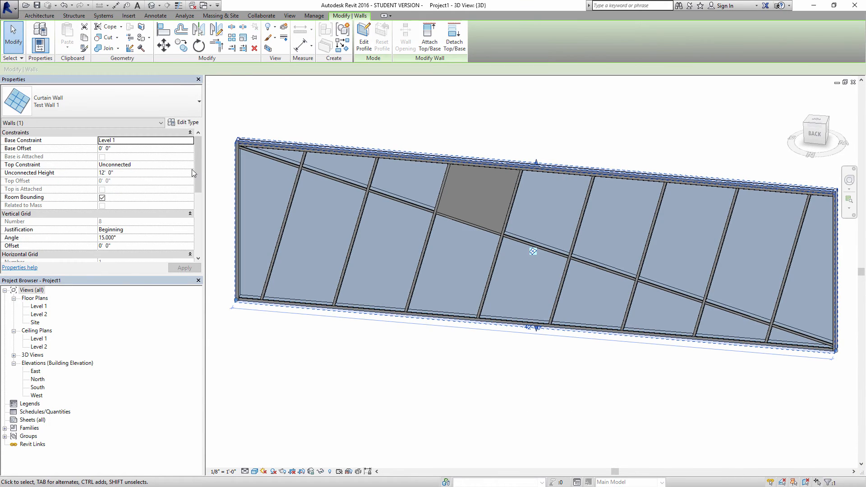
left_click_drag(199, 175, 199, 197)
double_click(126, 181)
type("0")
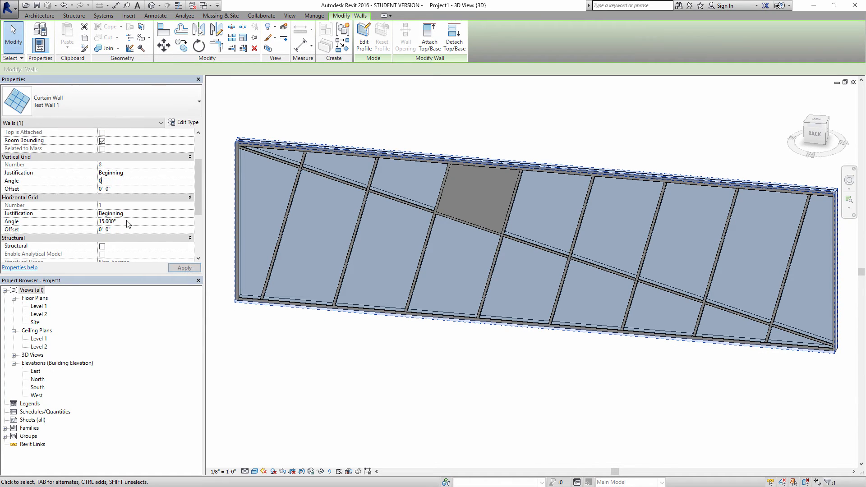
double_click(128, 222)
type("0")
left_click(184, 267)
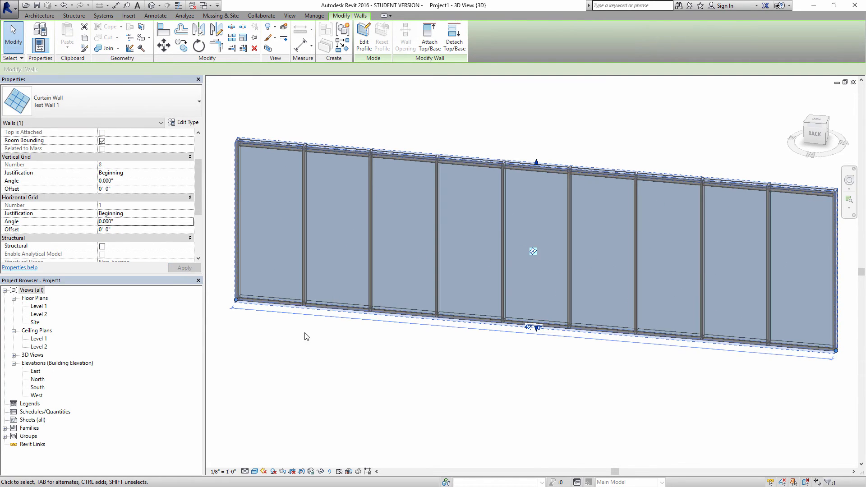
left_click(305, 337)
- Change the third glazed panel of the curtain wall to the panel a type Depth Panel A
key("Tab")
left_click(399, 311)
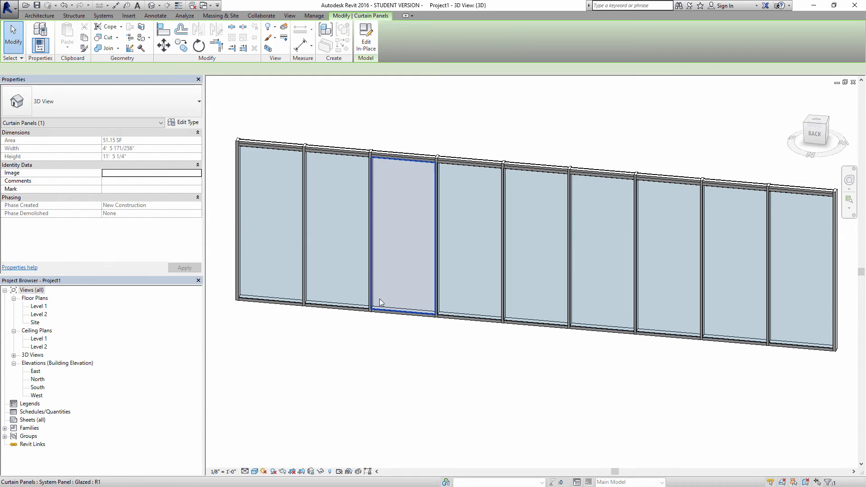
left_click(99, 106)
left_click(54, 201)
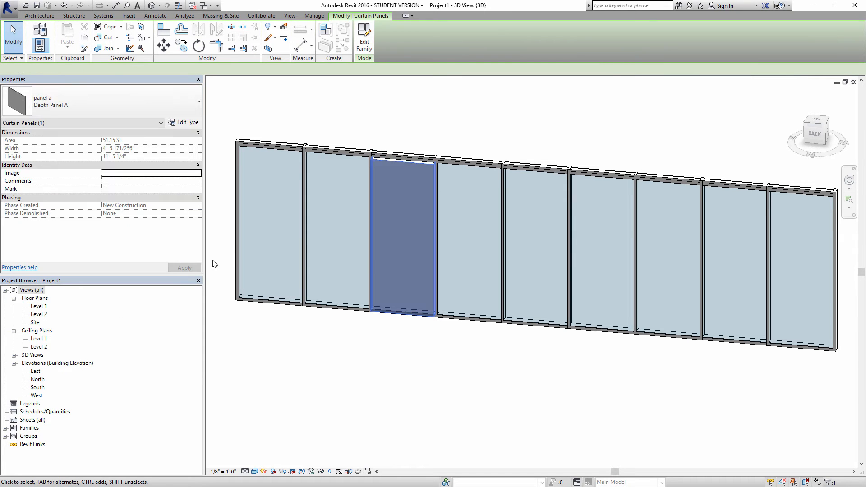
left_click(419, 335)
- Change the glazed panel just right of the Depth Panel A panel to the type Depth Panel B
middle_click_drag(423, 306, 429, 314, "shift")
scroll(442, 193, "up", 2)
middle_click_drag(442, 183, 494, 167, "shift")
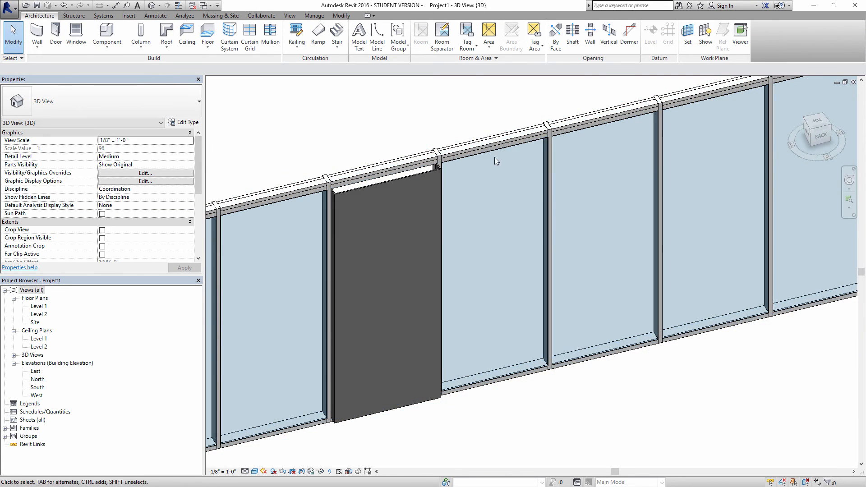
left_click(486, 154)
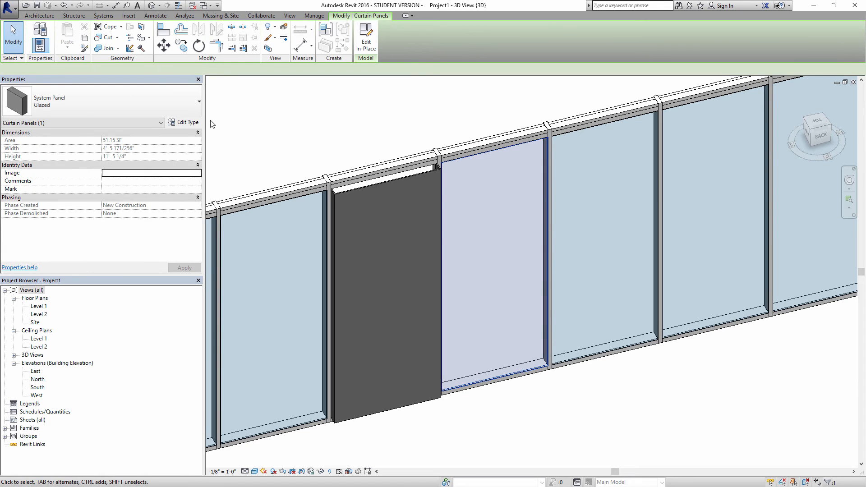
left_click(154, 104)
left_click(52, 201)
left_click(610, 384)
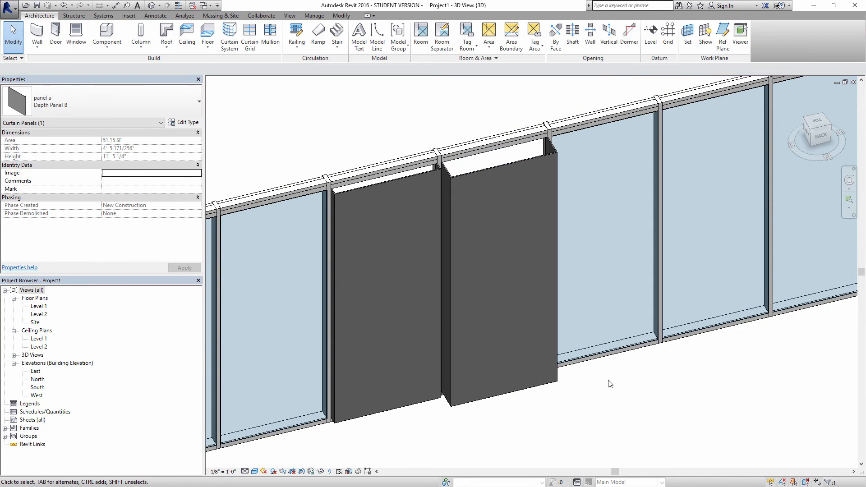
- Change the glazed panel just right of the Depth Panel B panel to the type Depth Panel C
left_click(582, 132)
left_click(121, 109)
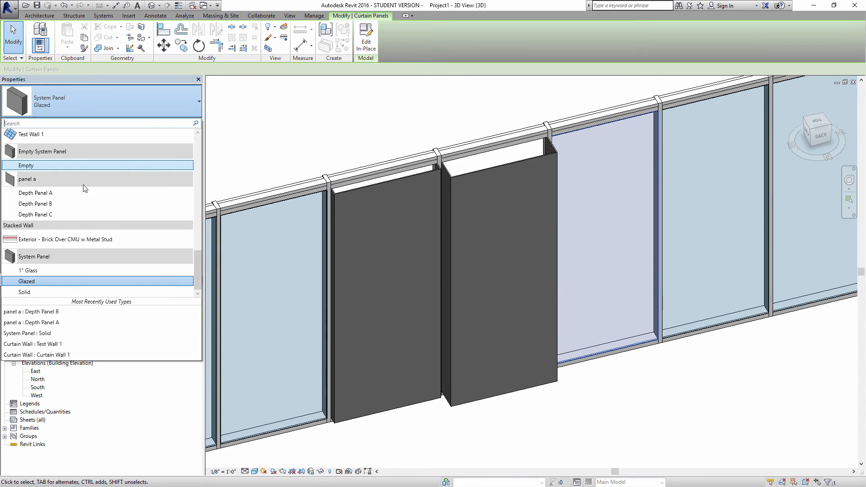
left_click(56, 212)
left_click(669, 402)
- Examine the three depth panels in 3D from several angles, especially their differing depths and upper edges
scroll(669, 403, "down", 1)
middle_click_drag(668, 402, 690, 247, "shift")
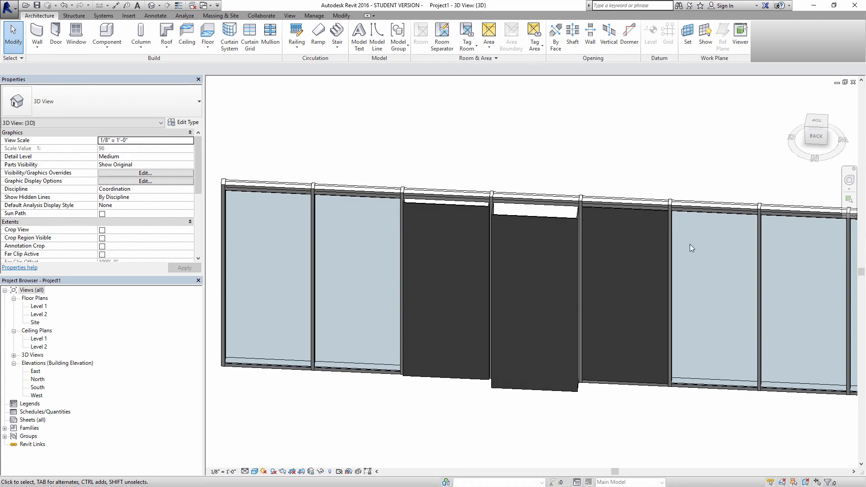
middle_click_drag(571, 278, 659, 379, "shift")
scroll(553, 228, "up", 5)
middle_click_drag(554, 321, 552, 338, "shift")
middle_click_drag(563, 289, 568, 228, "shift")
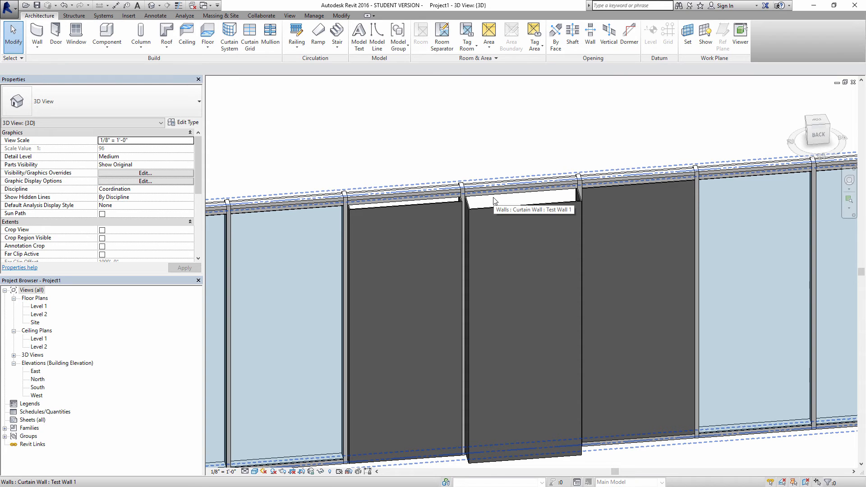
middle_click_drag(494, 202, 479, 265, "shift")
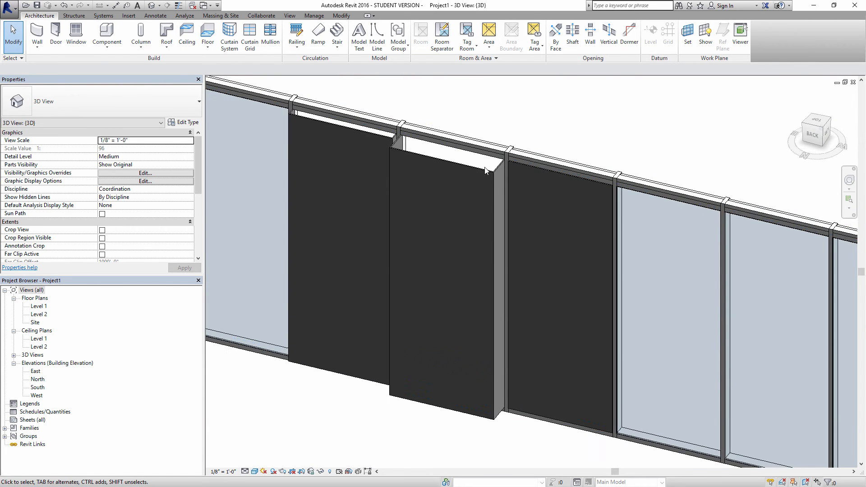
scroll(486, 168, "down", 1)
- Return to the panel a family's Ref. Level plan and delete the U-shaped panel solid
key("ctrl+Tab")
key("ctrl+Tab")
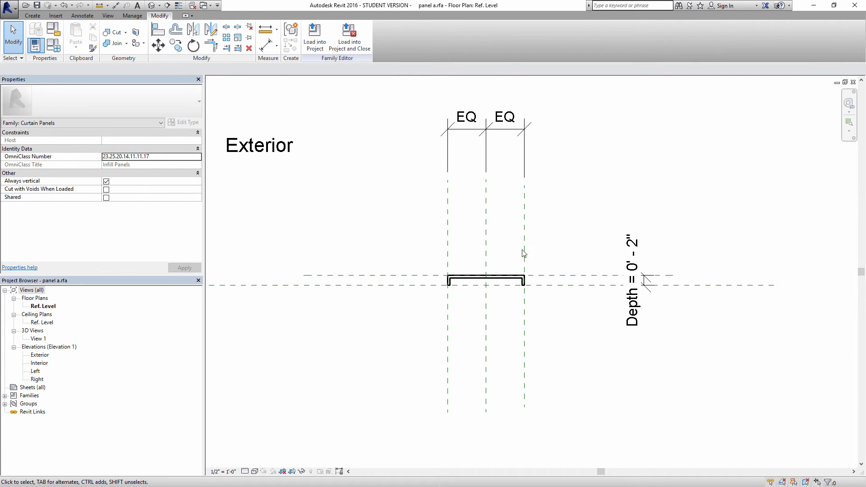
left_click(512, 285)
key("Delete")
scroll(519, 272, "up", 2)
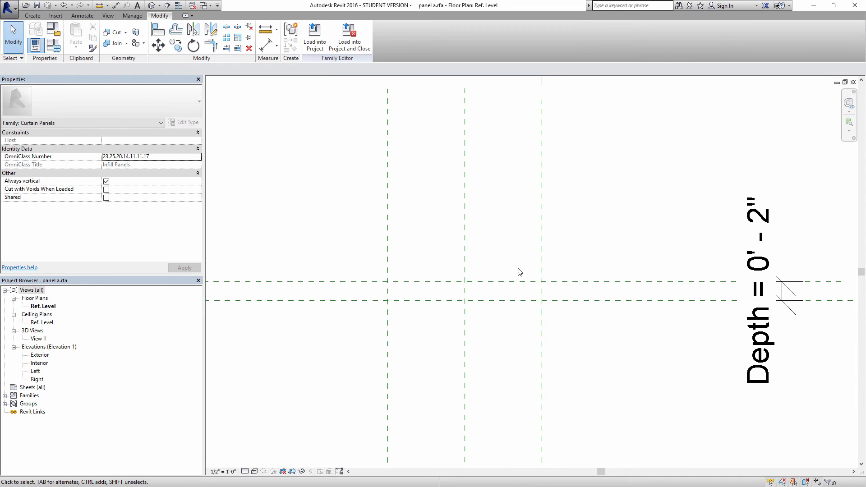
scroll(421, 311, "up", 1)
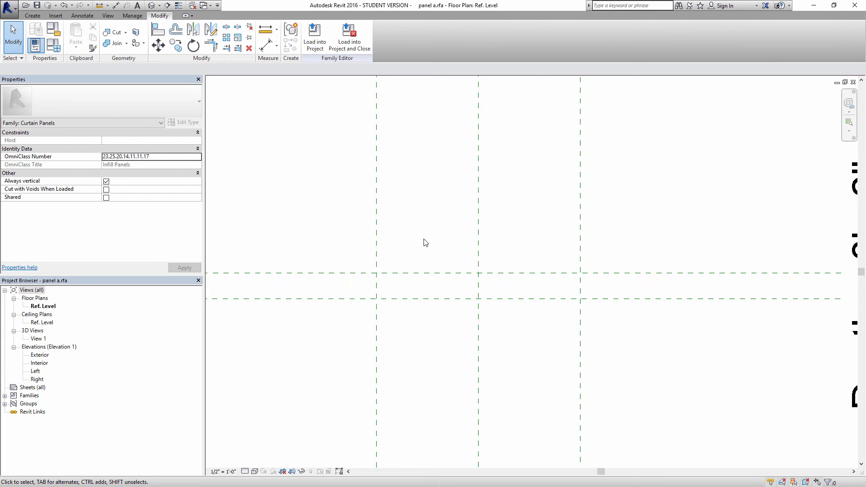
- Check the Depth parameter for the Depth Panel B and Depth Panel A types, leaving the family types unchanged
left_click(57, 47)
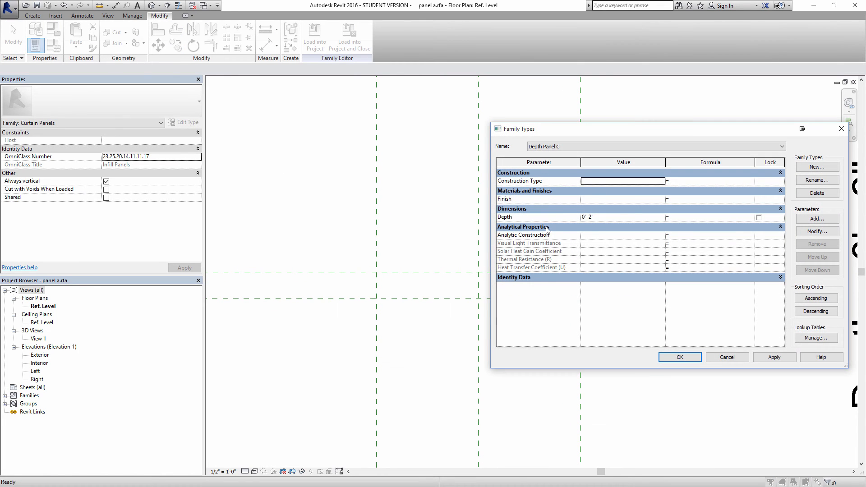
left_click_drag(562, 136, 426, 131)
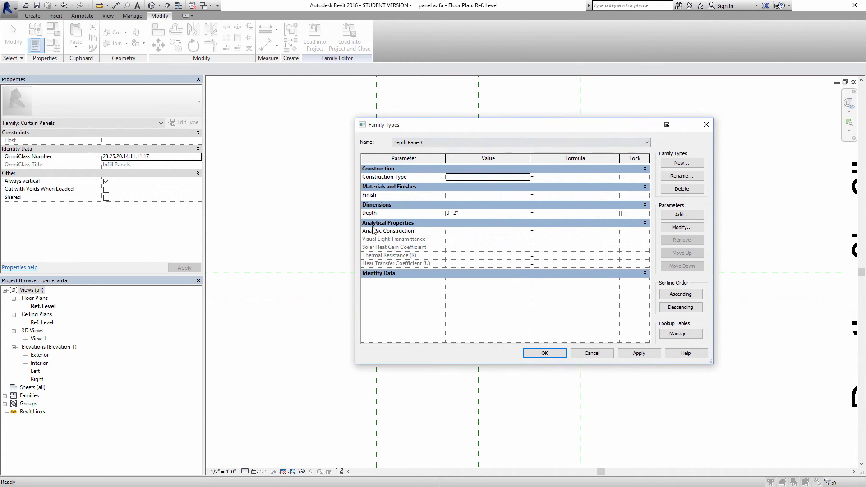
left_click(464, 142)
left_click(456, 150)
left_click(436, 142)
left_click(433, 140)
left_click(431, 142)
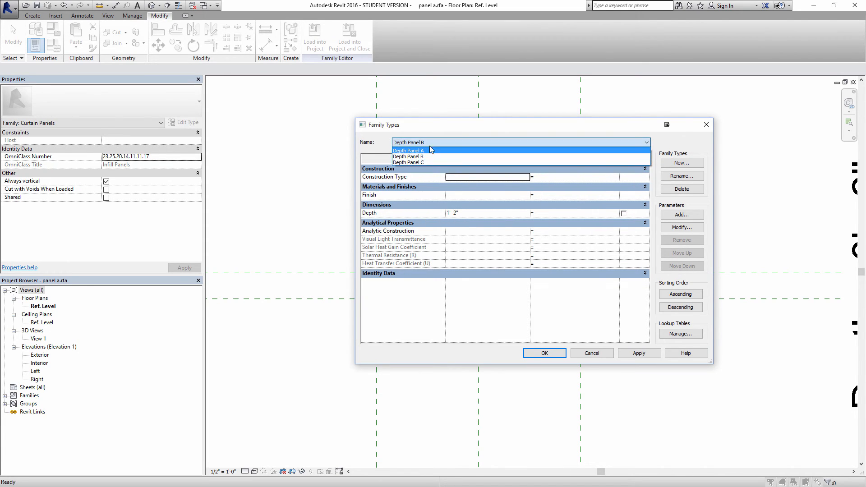
left_click(424, 152)
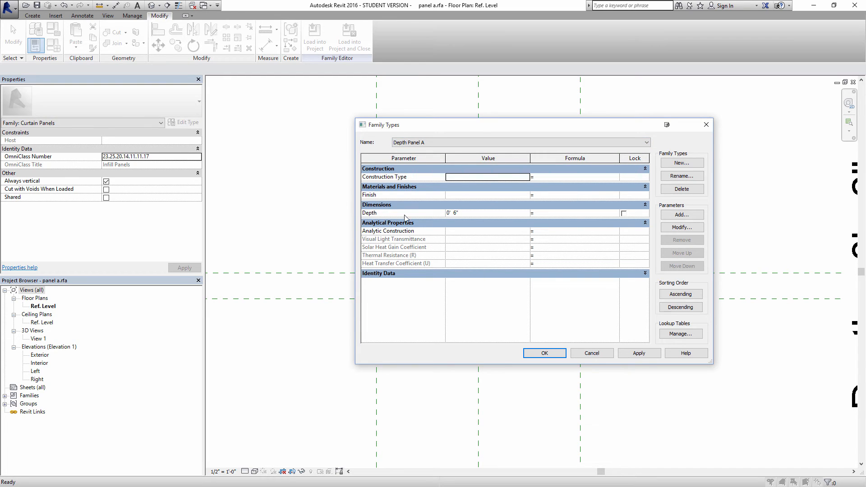
left_click(583, 353)
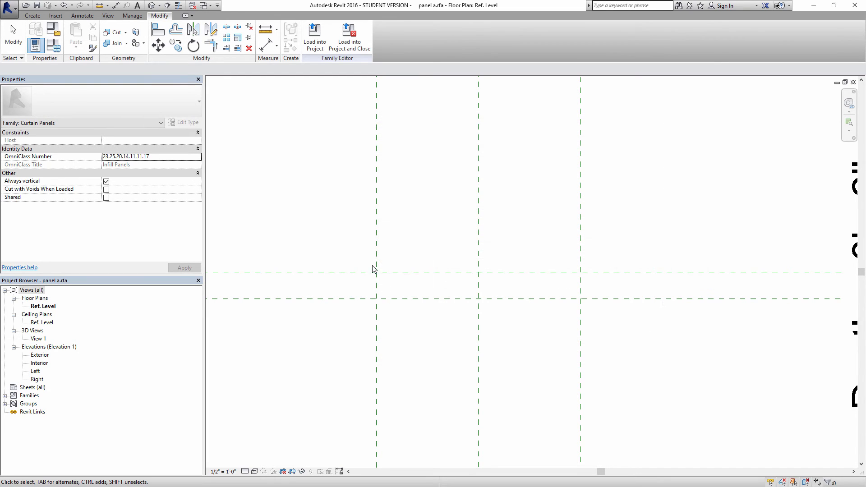
- Draw a horizontal reference plane just above the existing Depth Plane, crossing the three vertical reference planes
scroll(407, 245, "down", 1)
scroll(305, 238, "down", 2)
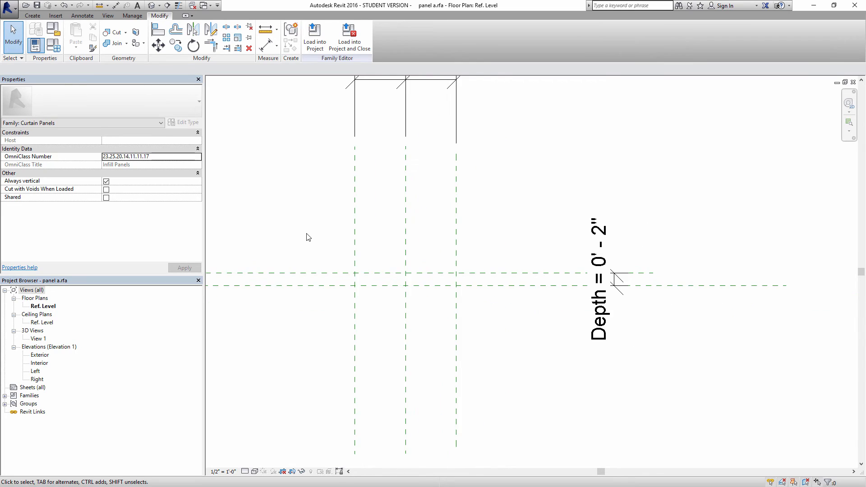
middle_click_drag(305, 238, 367, 243)
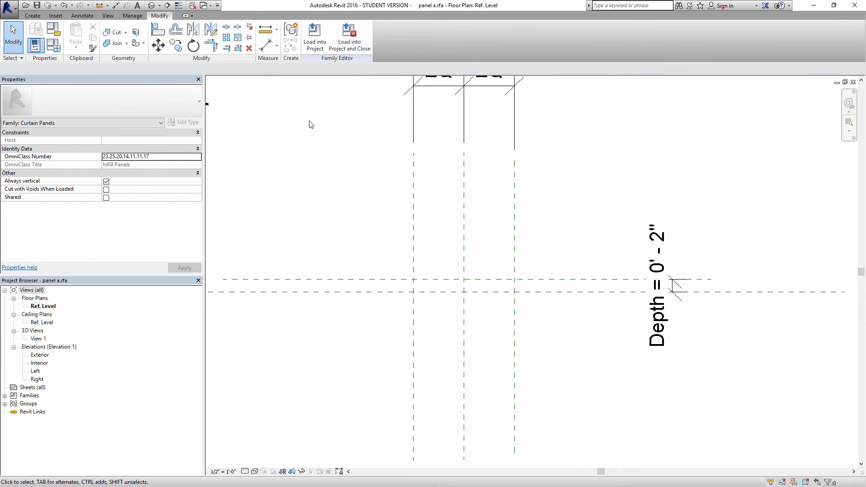
left_click(34, 16)
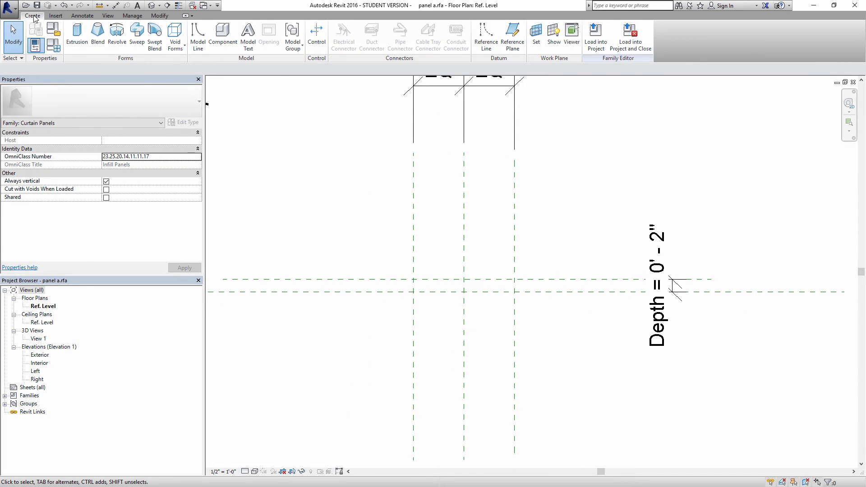
left_click(512, 32)
left_click(271, 274)
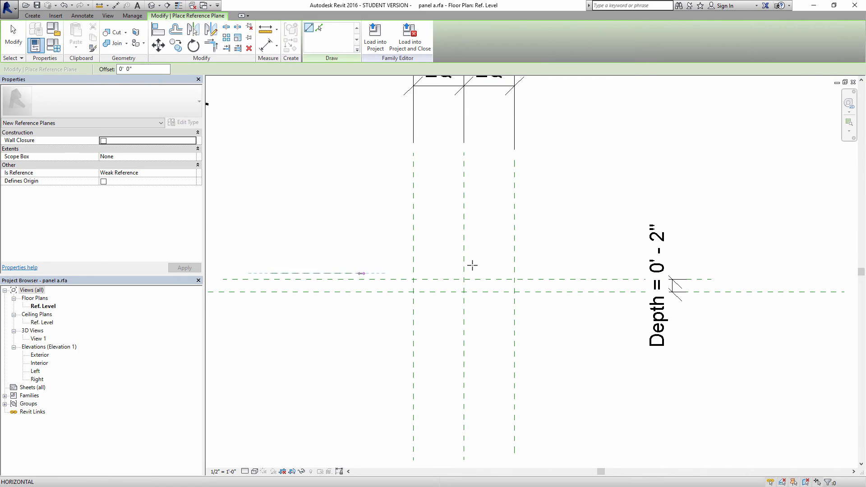
key("Escape")
- Name the new horizontal reference plane Depth Plane 2
left_click(554, 273)
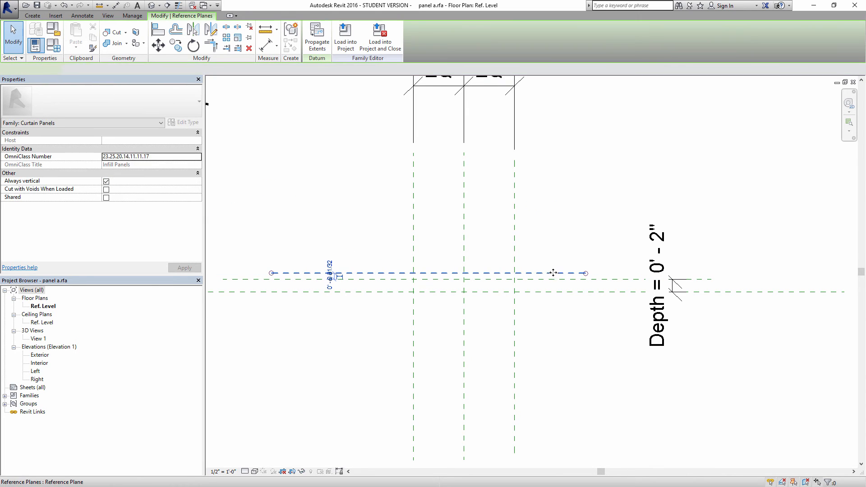
left_click(114, 175)
type("Depth Plane 2")
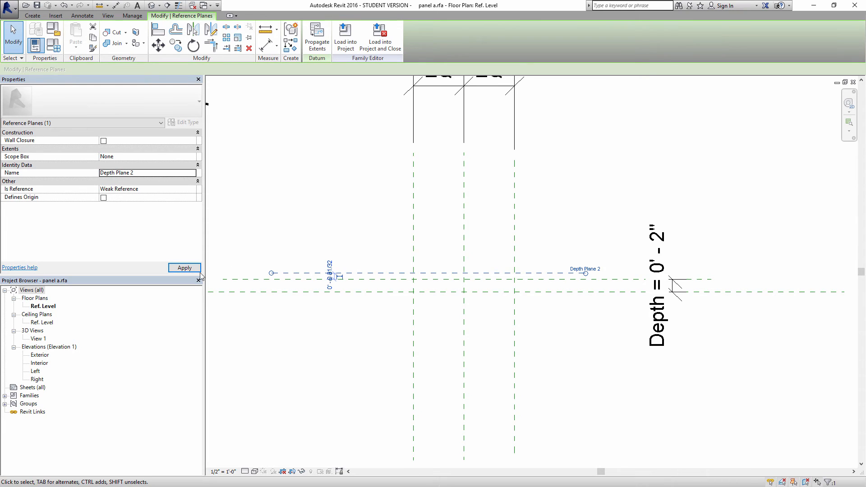
left_click(353, 243)
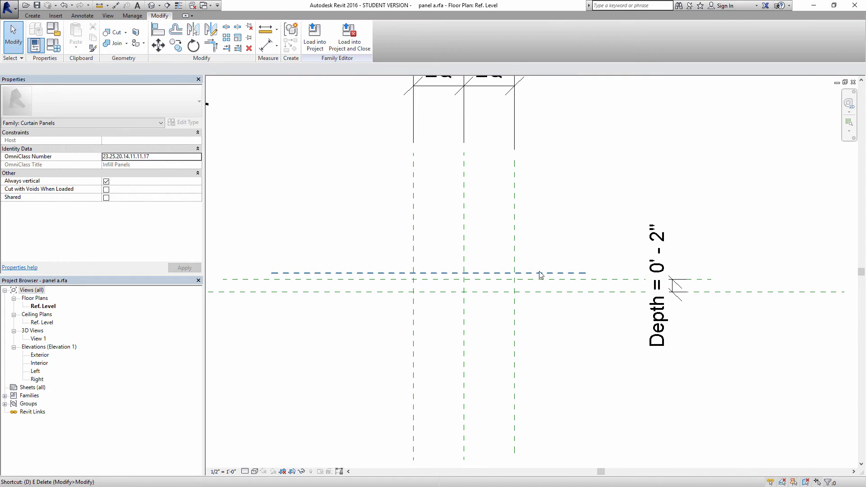
- Add an aligned dimension between Depth Plane 2 and the lowest horizontal reference plane, left of the Depth dimension
key("d")
key("i")
left_click(572, 273)
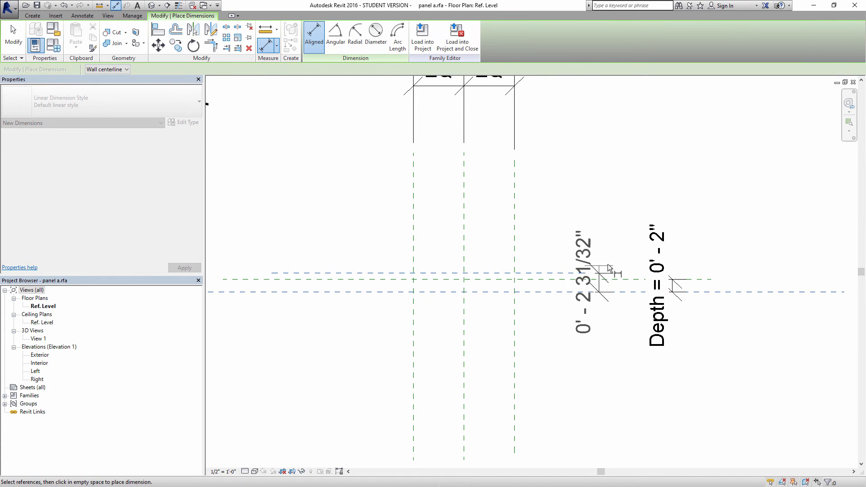
left_click(624, 270)
key("Escape")
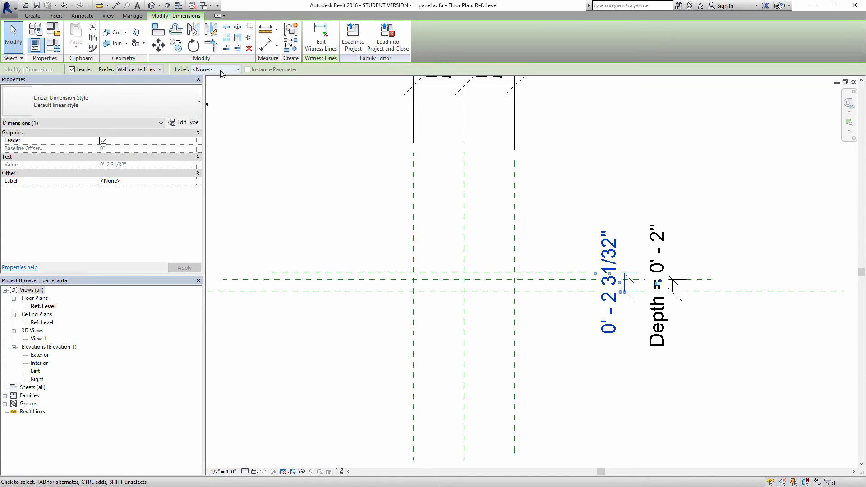
- Label the new dimension with a new family type parameter named Depth 2, grouped under Dimensions
left_click(216, 69)
left_click(212, 83)
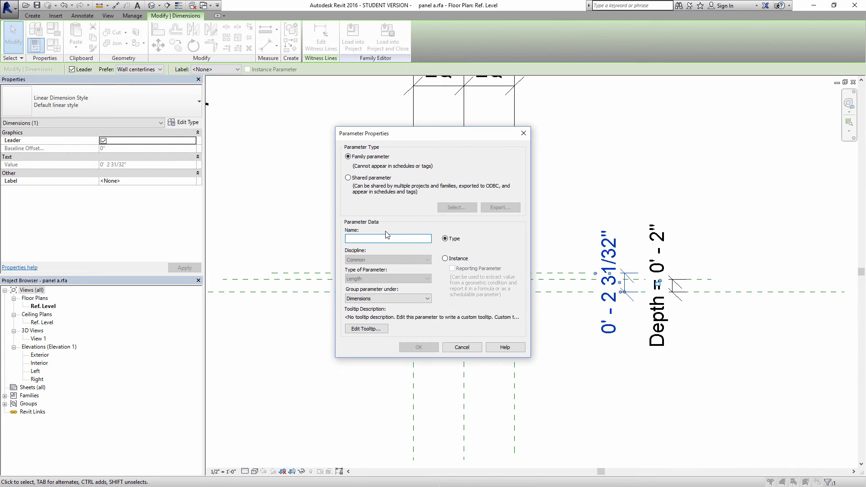
type("Depth 2")
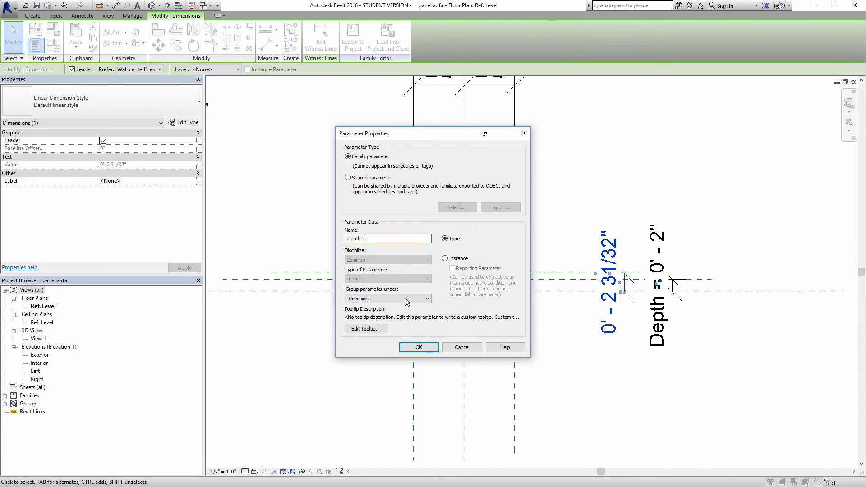
left_click(414, 348)
left_click(564, 226)
middle_click_drag(542, 233, 554, 224)
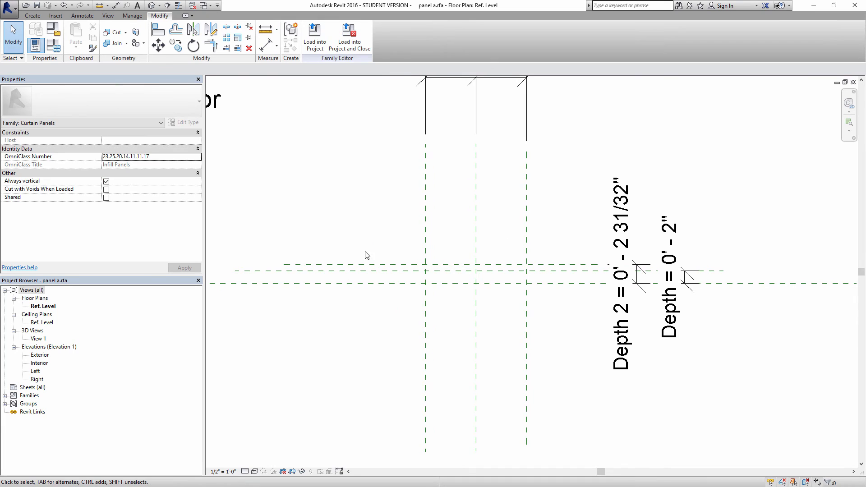
- Inspect the Top reference plane and the depth planes in the Left elevation, then return to the Ref. Level plan
left_click(39, 18)
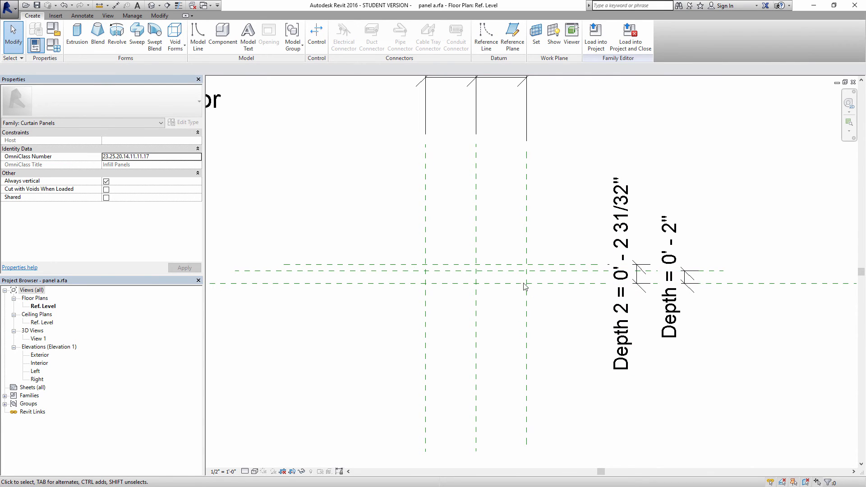
scroll(518, 282, "up", 2)
double_click(36, 372)
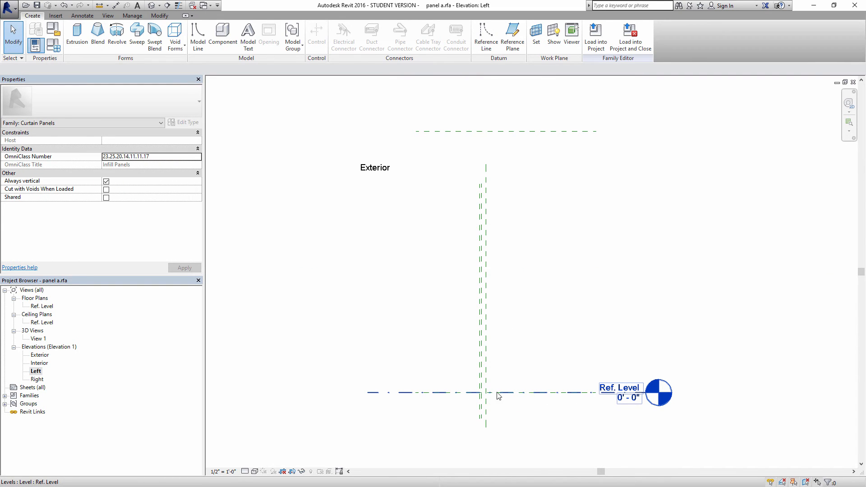
left_click(479, 134)
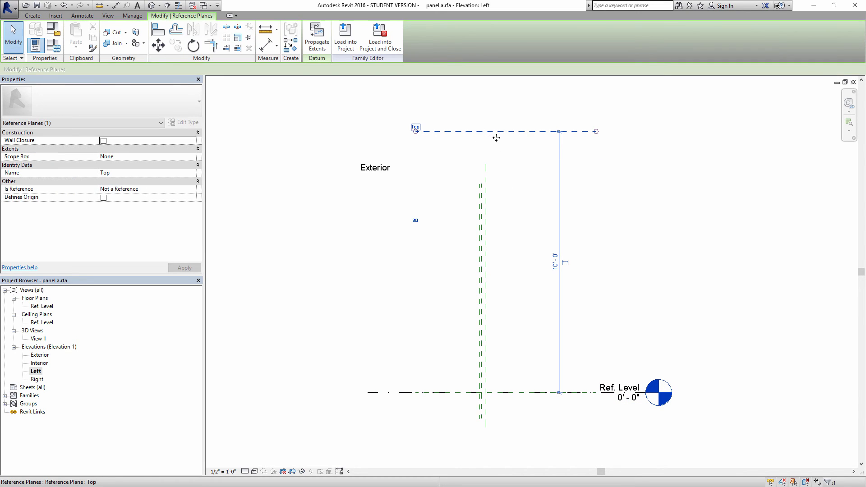
left_click(408, 279)
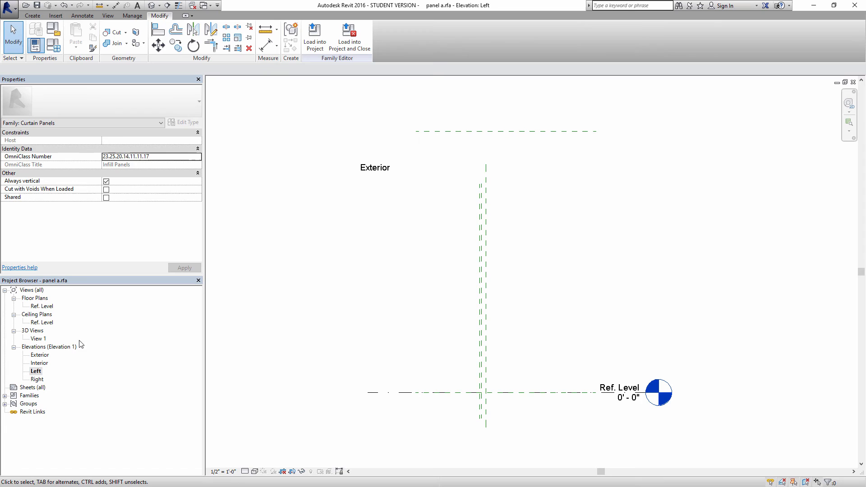
double_click(41, 307)
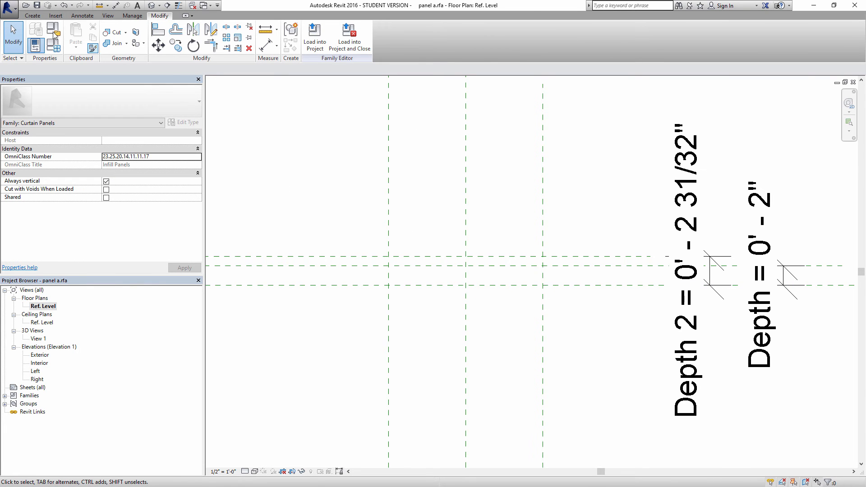
- Start a solid blend and sketch a three-sided base outline from the lowest horizontal plane up to Depth Plane, between the Left and Right planes
left_click(32, 16)
left_click(101, 44)
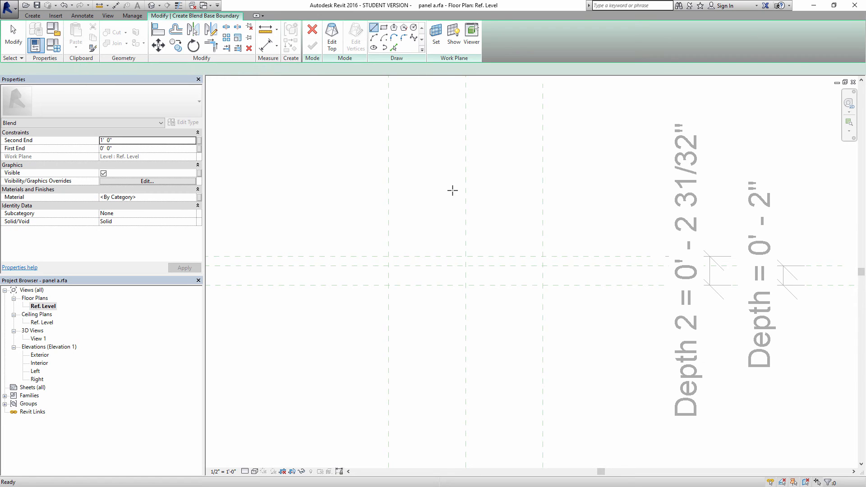
scroll(369, 291, "up", 4)
left_click(354, 308)
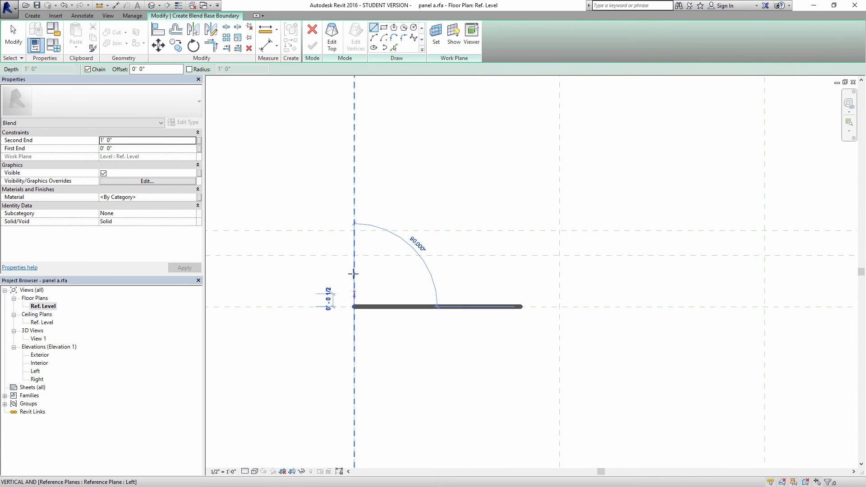
left_click(354, 256)
scroll(566, 263, "down", 1)
middle_click_drag(630, 260, 434, 261)
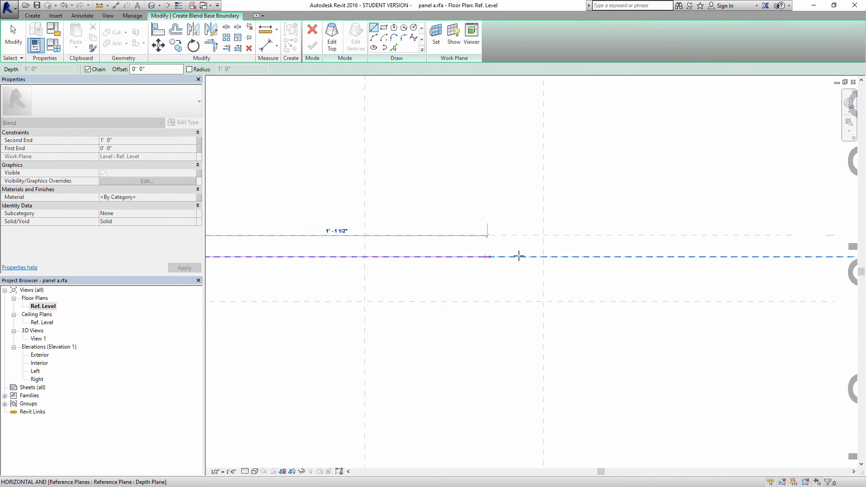
left_click(543, 256)
left_click(543, 301)
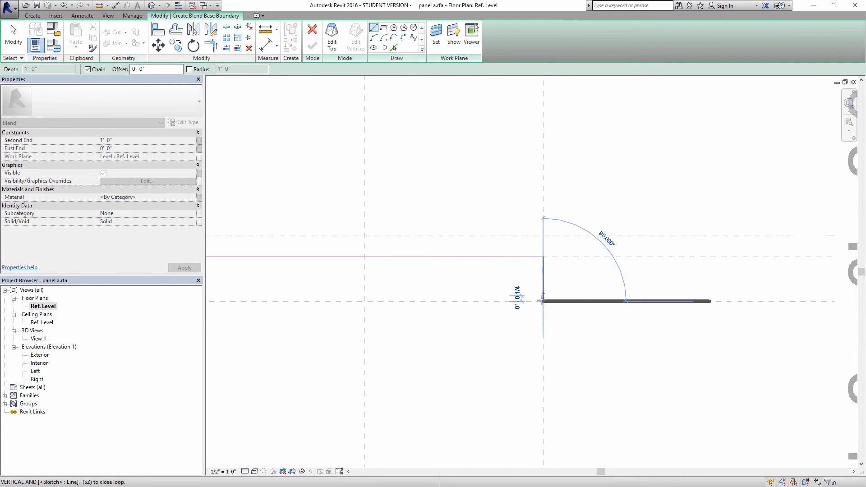
scroll(543, 302, "down", 3)
key("Escape")
key("Escape")
- Align the base outline's right leg with the right reference plane and its long line with Depth Plane
key("l")
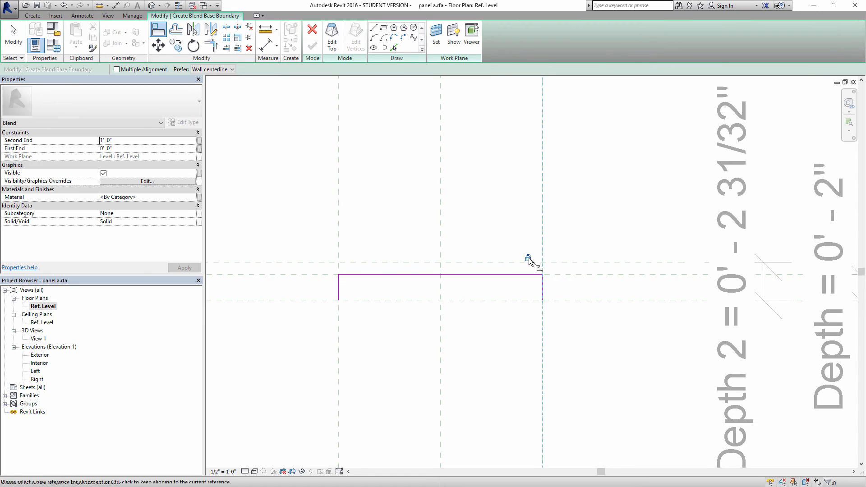
left_click(575, 275)
left_click(505, 275)
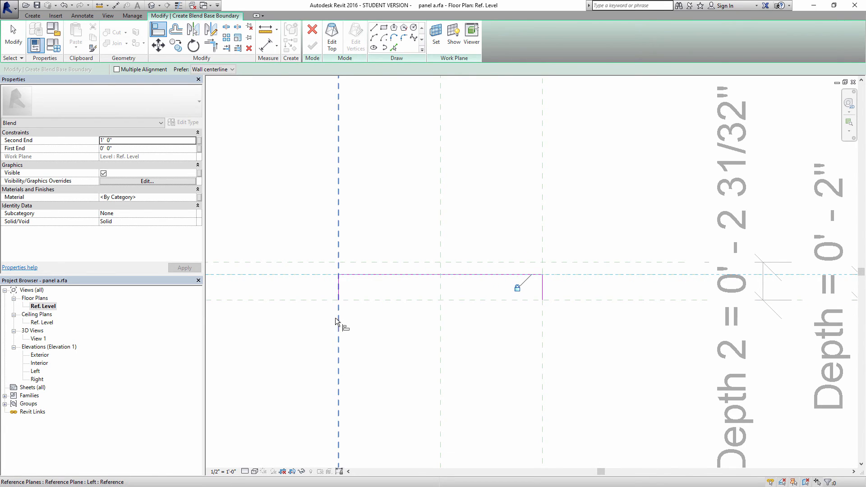
middle_click_drag(347, 306, 400, 299)
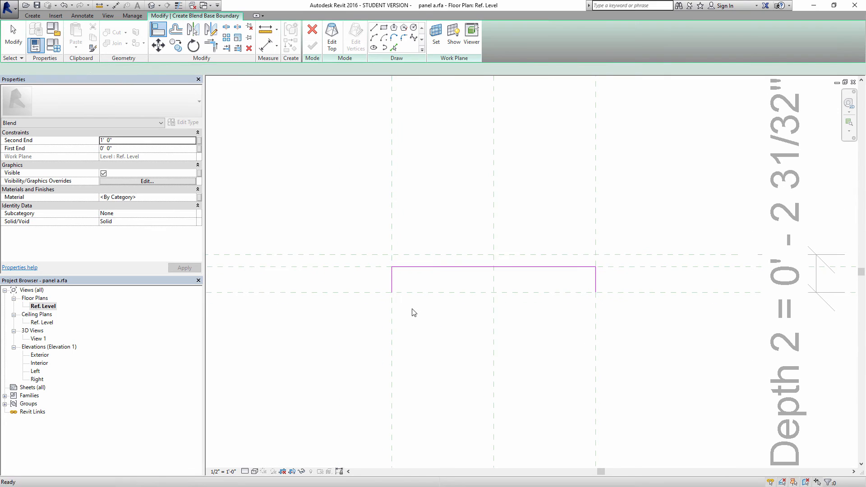
key("Escape")
key("Escape")
key("a")
key("l")
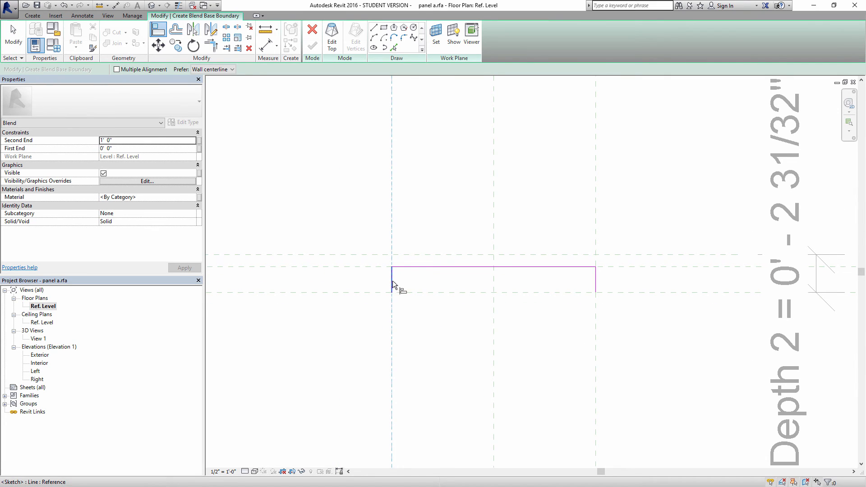
key("Escape")
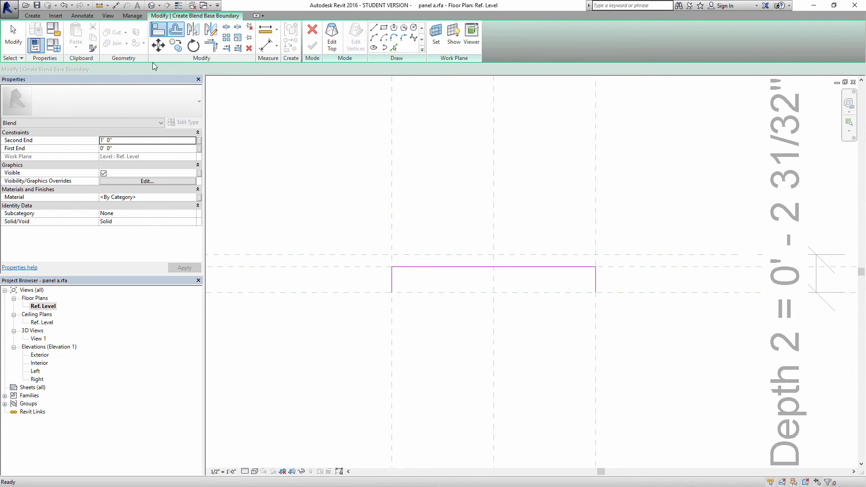
- Offset a copy of the whole three-sided outline chain 1/2" inward
key("o")
key("f")
key("Tab")
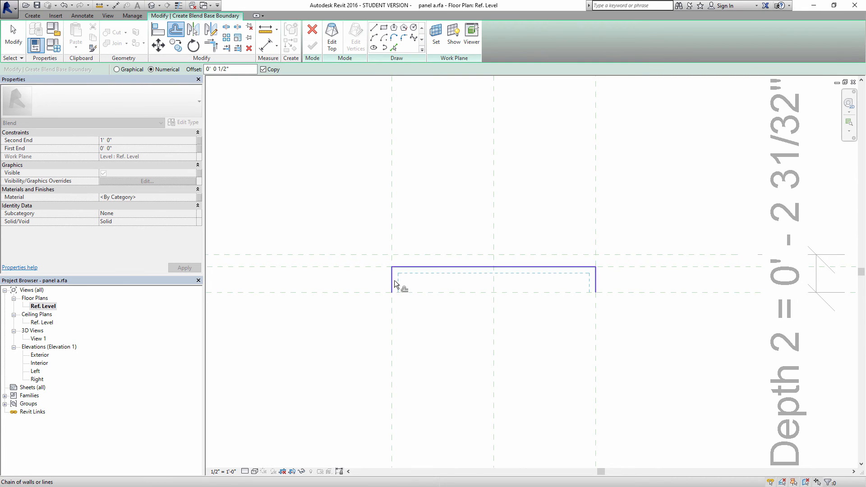
left_click(394, 280)
key("Escape")
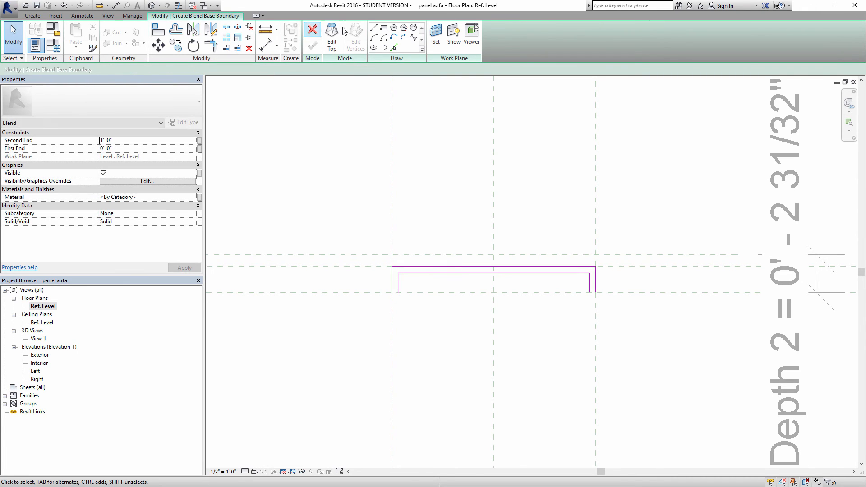
- Close the base outline with short lines joining the outer and inner legs at both open ends
left_click(373, 29)
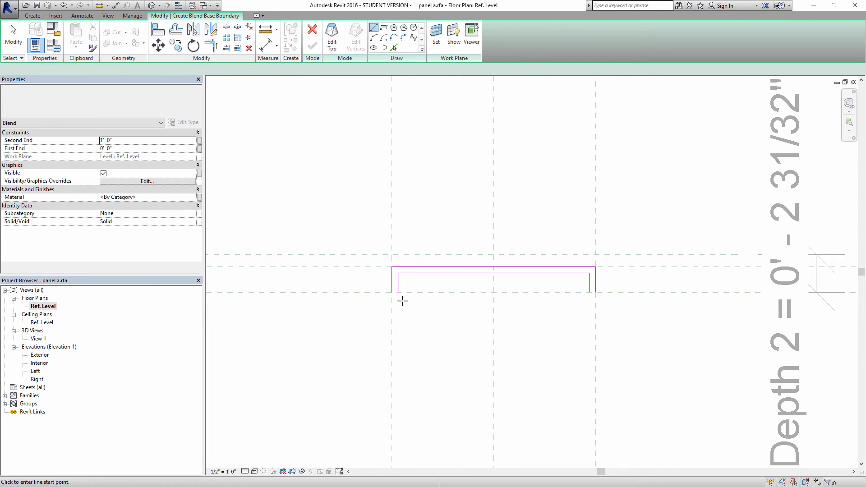
left_click(391, 292)
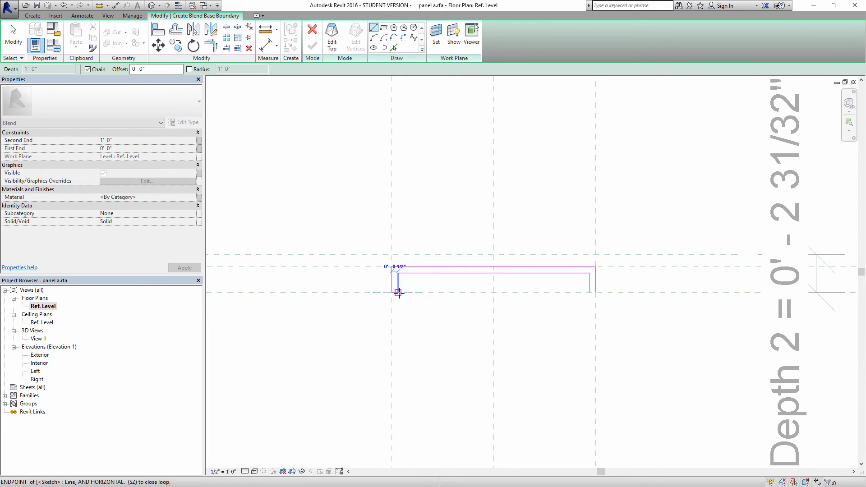
left_click(589, 292)
left_click(595, 292)
key("Escape")
- Dimension the gap between the base outline's outer and inner lines at the right leg and along the long side
key("d")
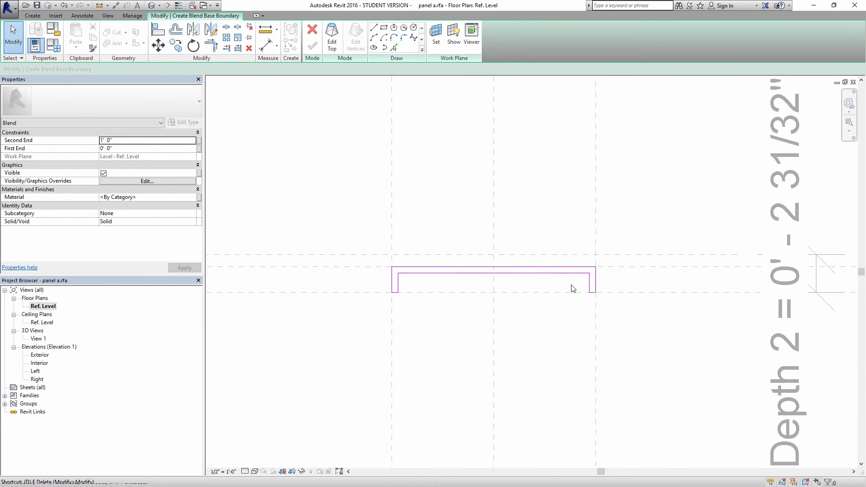
key("i")
scroll(572, 284, "up", 2)
left_click(614, 274)
left_click(601, 278)
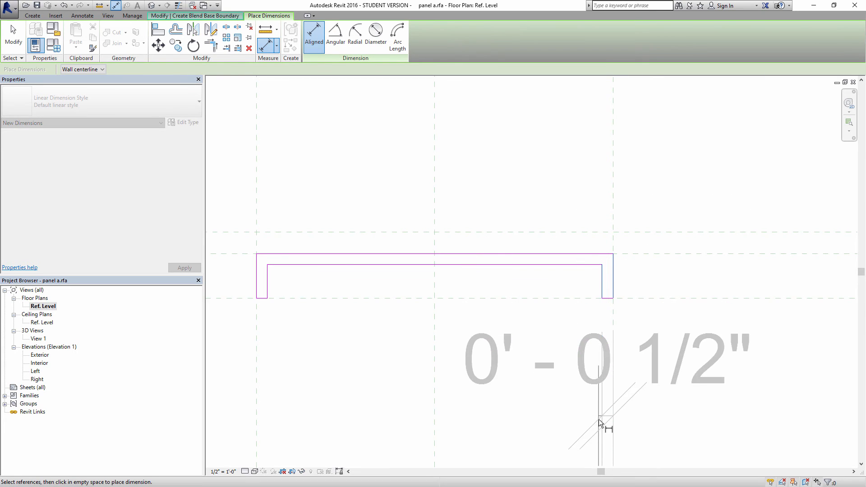
left_click(599, 419)
left_click(585, 271)
left_click(583, 253)
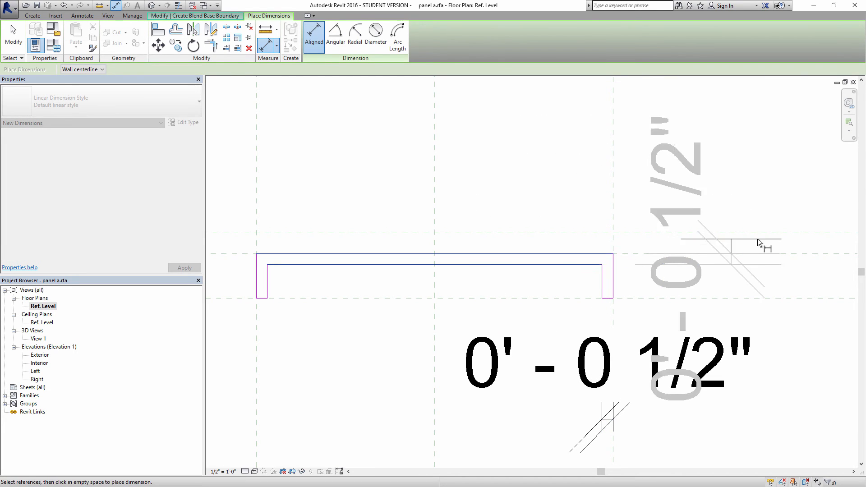
left_click(771, 248)
- Dimension the thickness of the base outline's left leg between its outer and inner lines
left_click(267, 272)
left_click(256, 278)
middle_click_drag(348, 298, 573, 281)
left_click(523, 420)
scroll(460, 354, "down", 3)
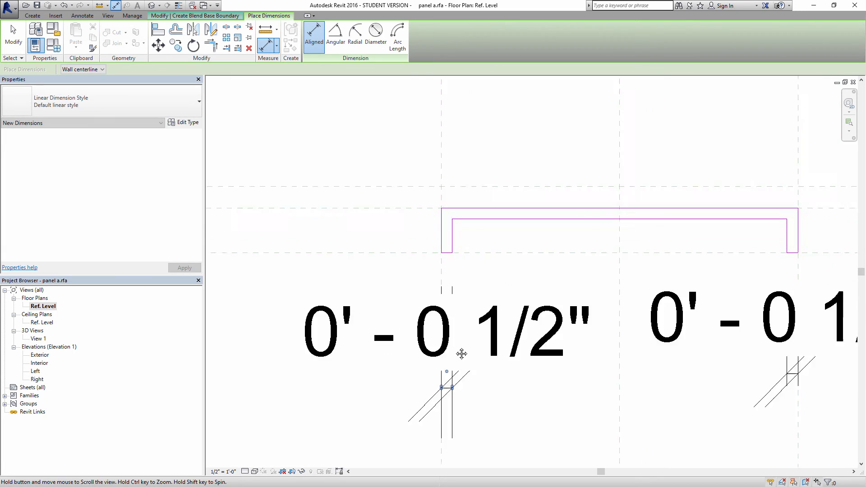
key("Escape")
key("Escape")
- Lock the three thickness dimensions of the base outline
left_click(447, 314)
scroll(386, 401, "down", 2)
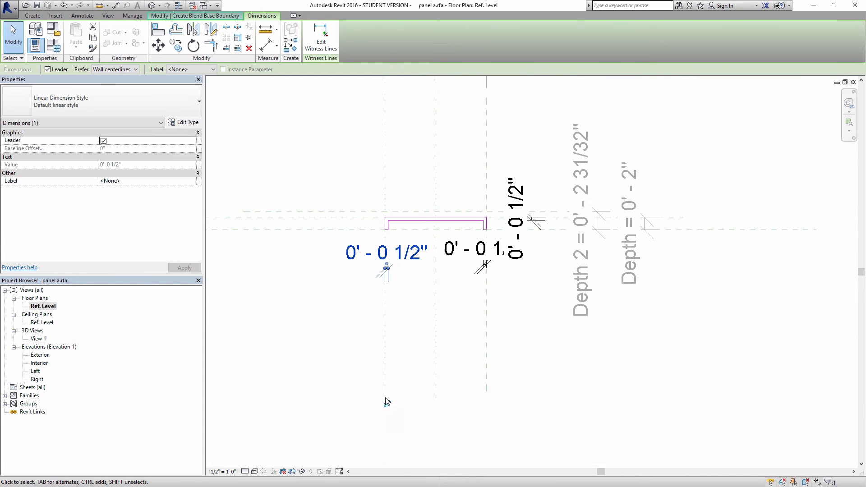
left_click(484, 400)
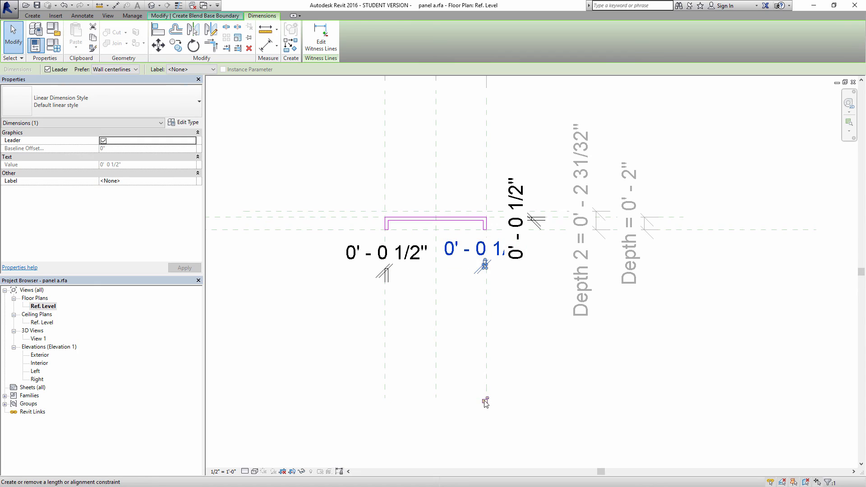
left_click(510, 221)
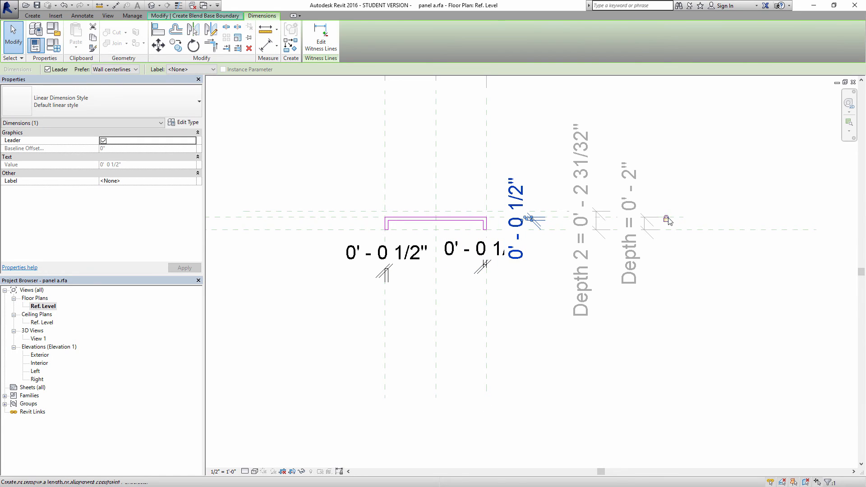
left_click(675, 182)
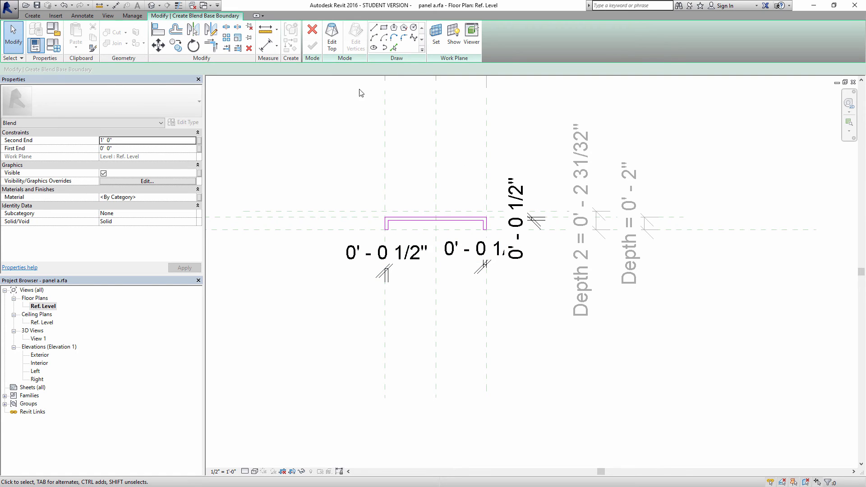
- Switch to the blend's top boundary and set its work plane to Reference Plane : Top
left_click(333, 44)
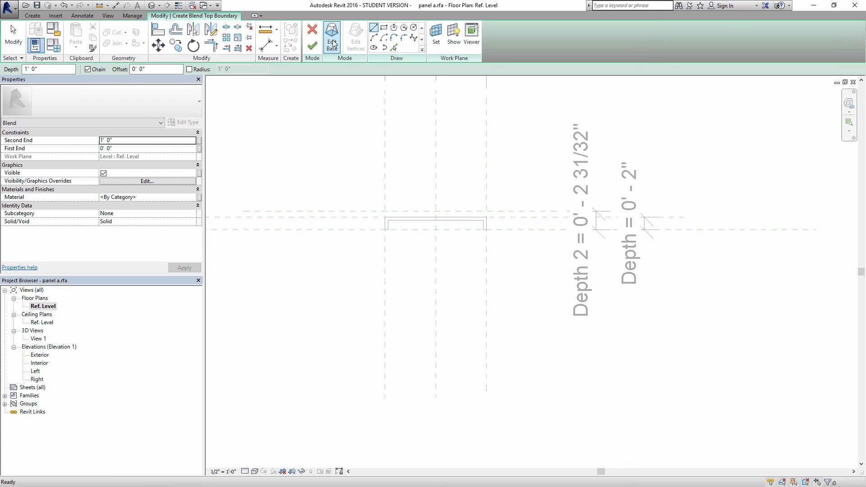
scroll(346, 179, "up", 3)
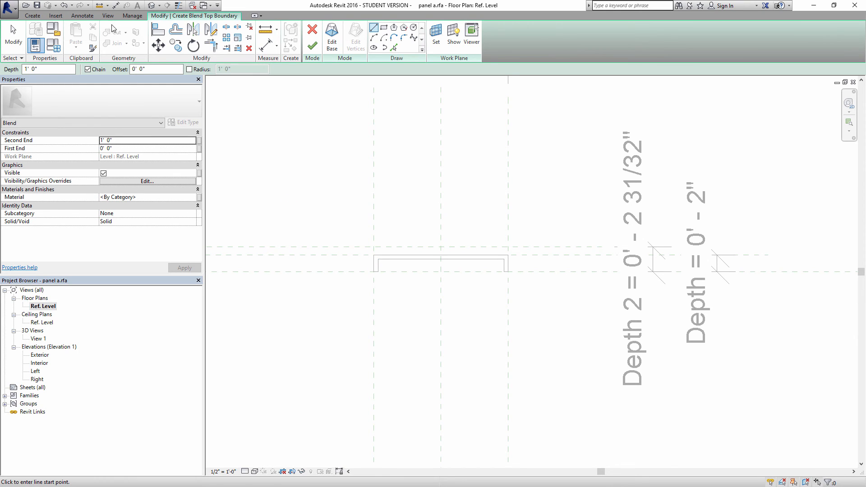
left_click(436, 45)
left_click(429, 247)
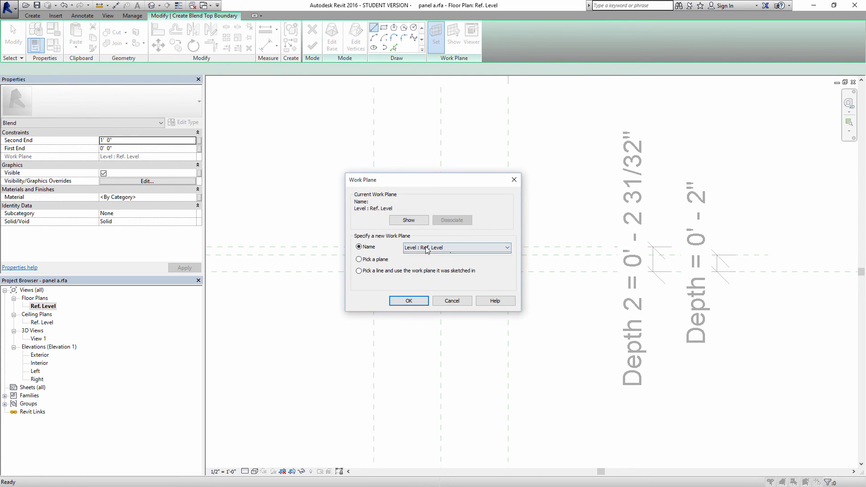
left_click(453, 262)
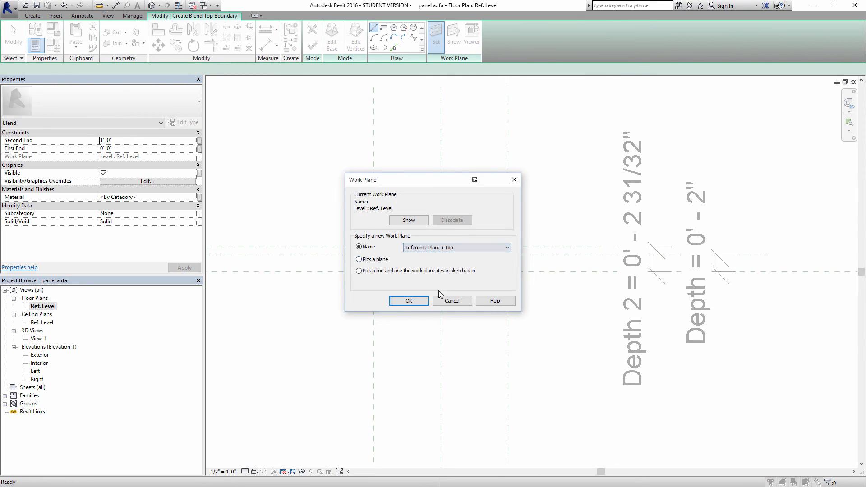
left_click(408, 301)
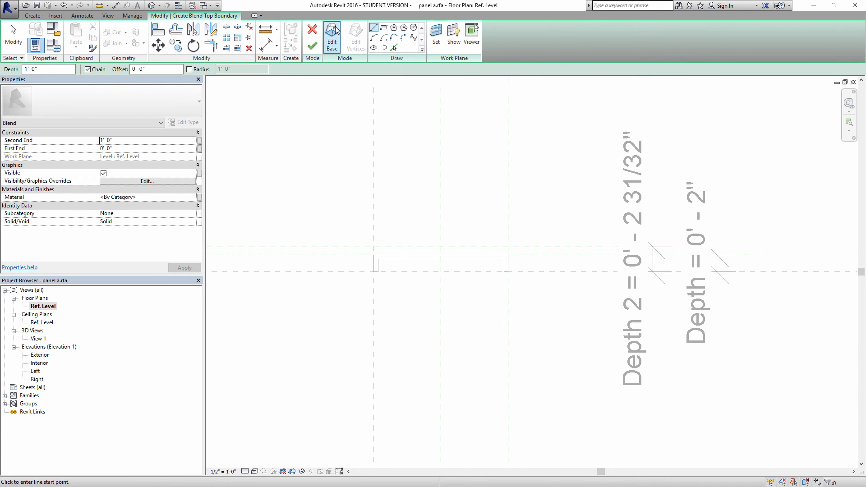
- Sketch the top boundary's outer outline from the lowest horizontal plane up to the Depth 2 plane, with short end lines at both legs
scroll(381, 276, "up", 3)
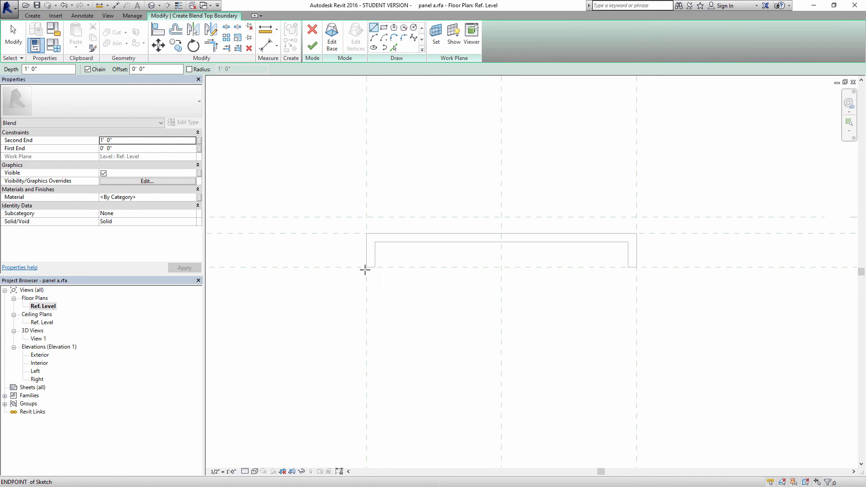
left_click(366, 267)
left_click(366, 216)
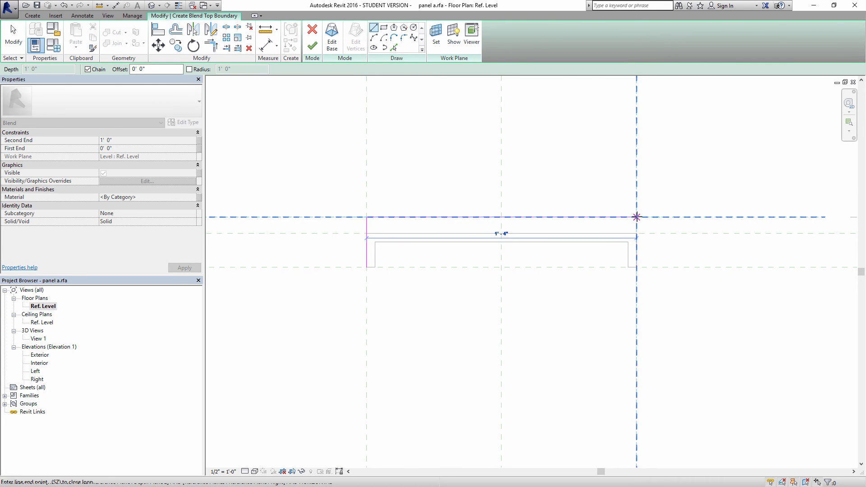
left_click(636, 217)
left_click(636, 267)
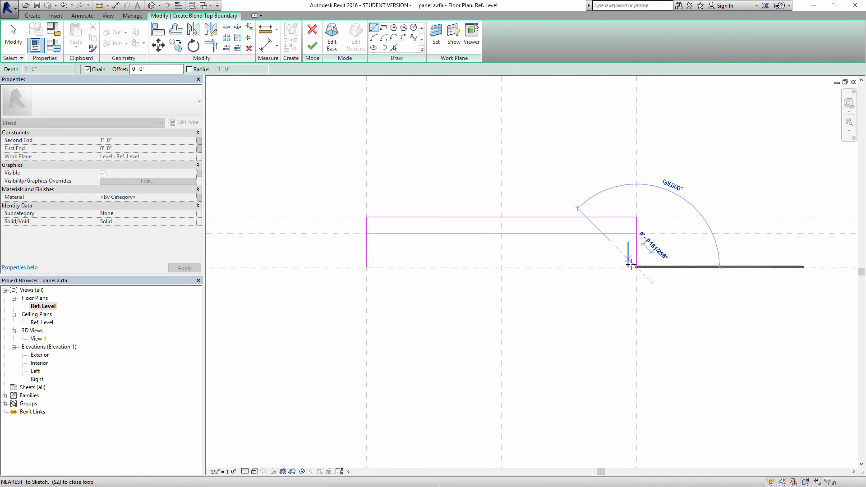
left_click(628, 267)
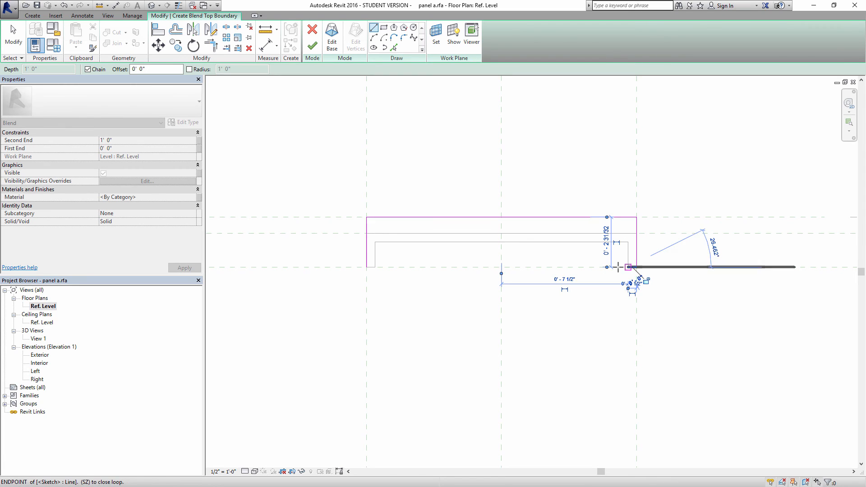
left_click(375, 267)
- Offset a copy of the top outline's long line 1/2" inward
key("o")
key("f")
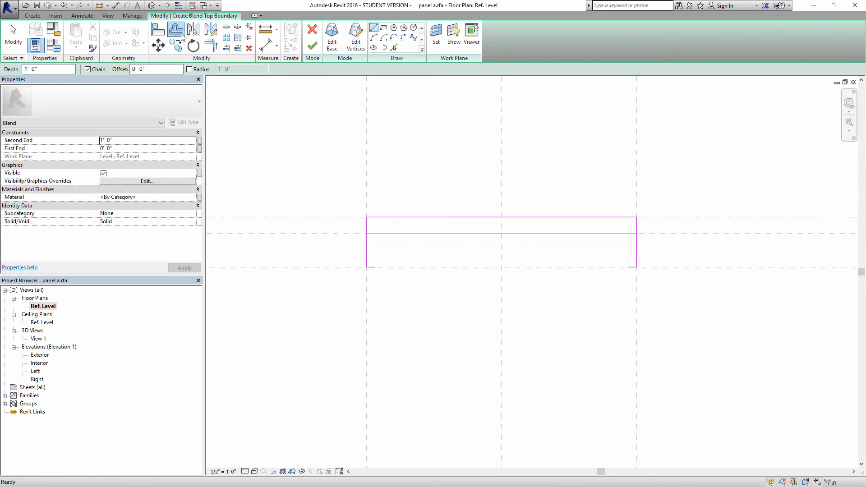
left_click(446, 221)
key("Escape")
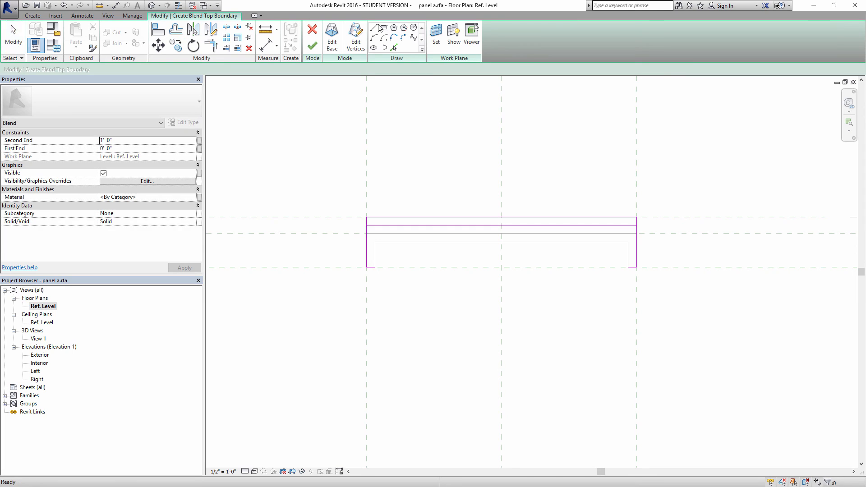
- Draw the inner lines of both legs up to the offset line and trim their corners to close the top outline
key("l")
key("i")
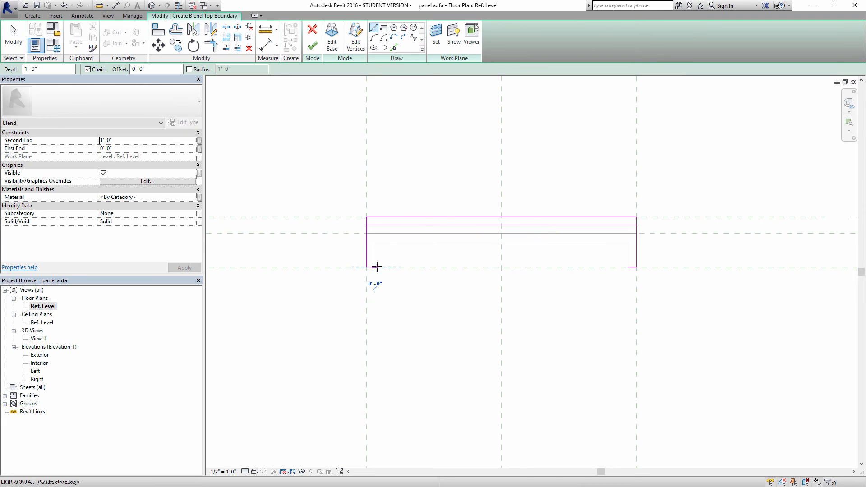
left_click(375, 267)
left_click(375, 225)
key("Escape")
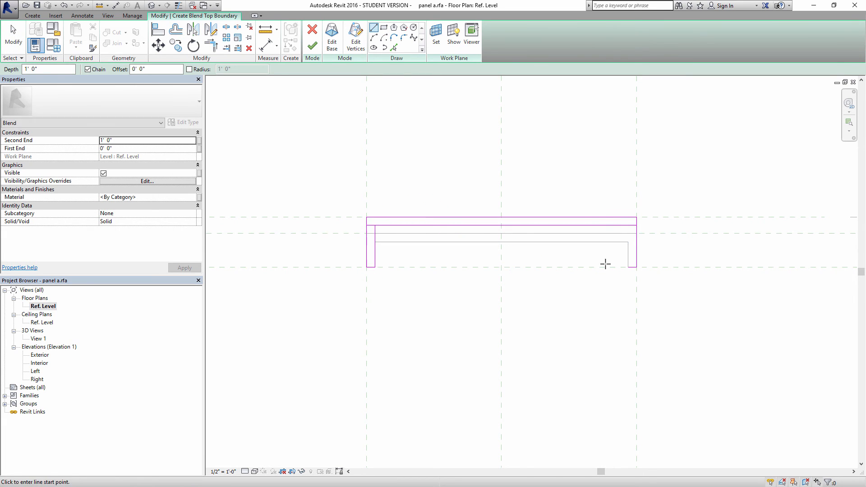
left_click(629, 267)
left_click(628, 225)
key("Escape")
key("Escape")
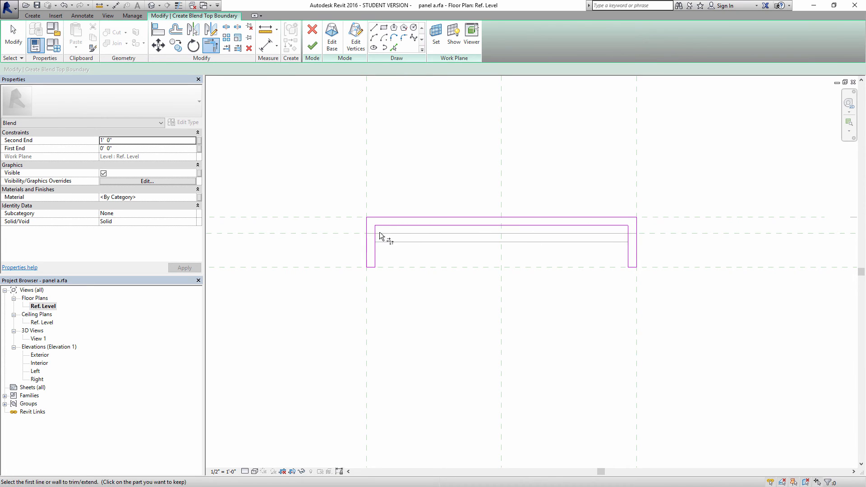
key("Escape")
- Align the top outline's long line with the Depth 2 plane and its right leg with the right reference plane
key("a")
key("l")
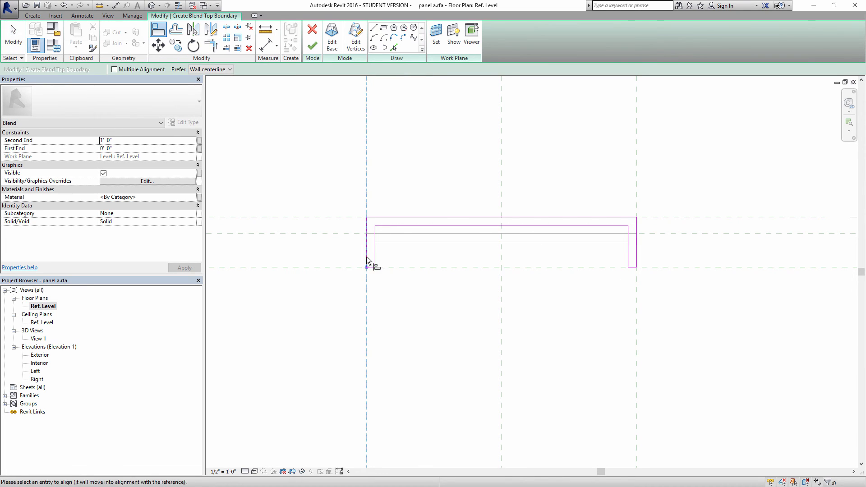
left_click(359, 218)
left_click(400, 217)
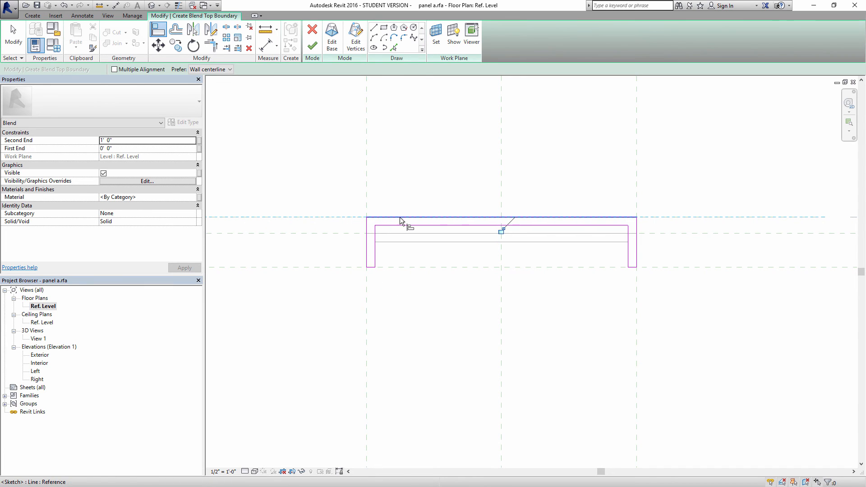
left_click(637, 296)
left_click(637, 260)
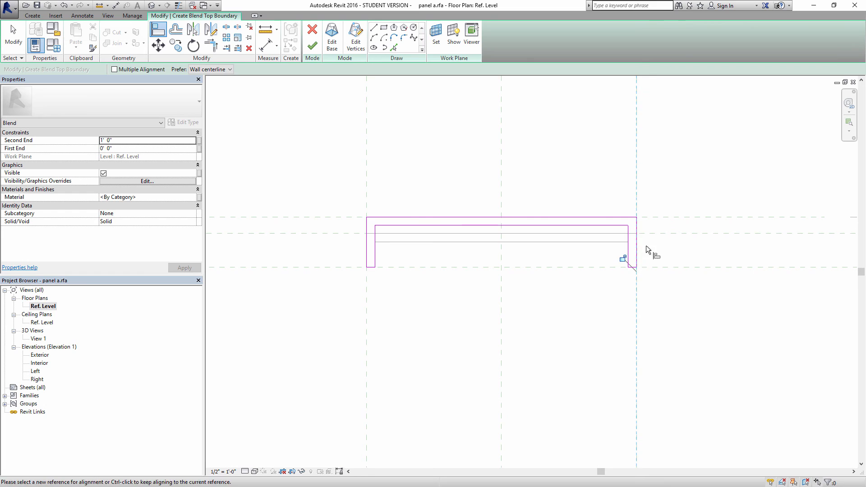
- Dimension the thickness of the top outline's right leg between its inner and outer lines
key("d")
key("i")
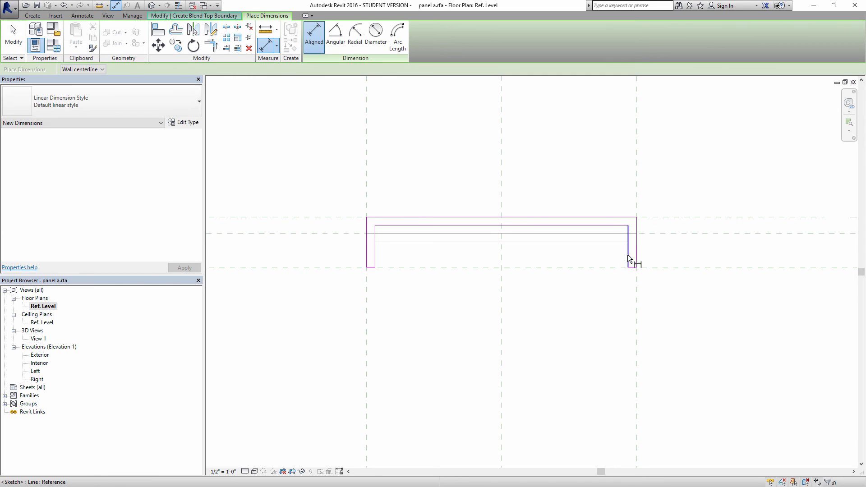
left_click(627, 256)
left_click(636, 257)
middle_click_drag(622, 379, 605, 293)
scroll(604, 296, "down", 2)
left_click(603, 303)
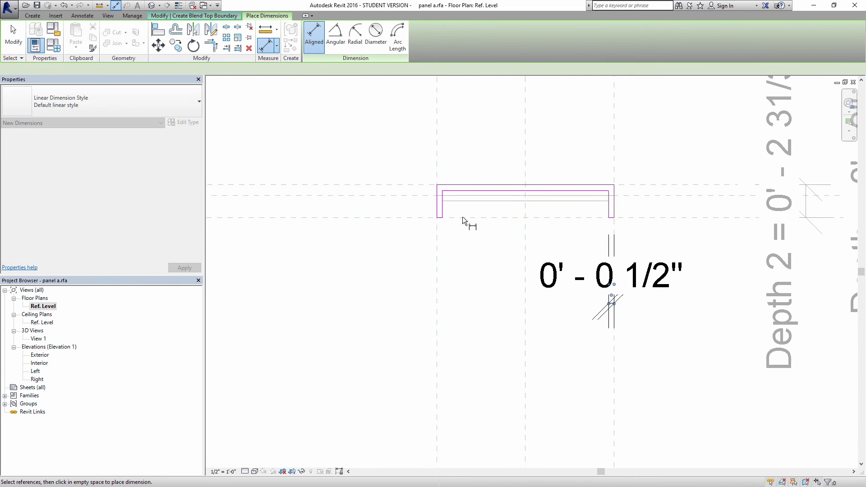
- Dimension the thickness of the top outline's left leg and of its long side
left_click(442, 212)
left_click(435, 212)
left_click(460, 312)
left_click(505, 186)
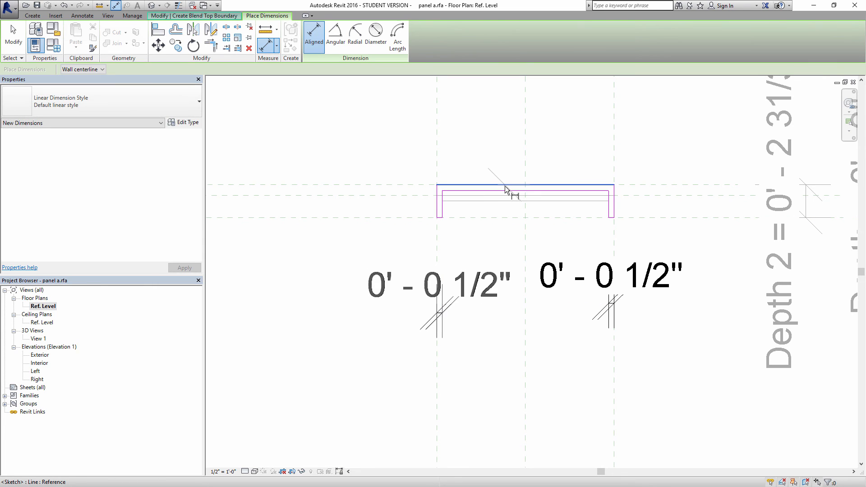
left_click(515, 193)
left_click(698, 194)
key("Escape")
key("Escape")
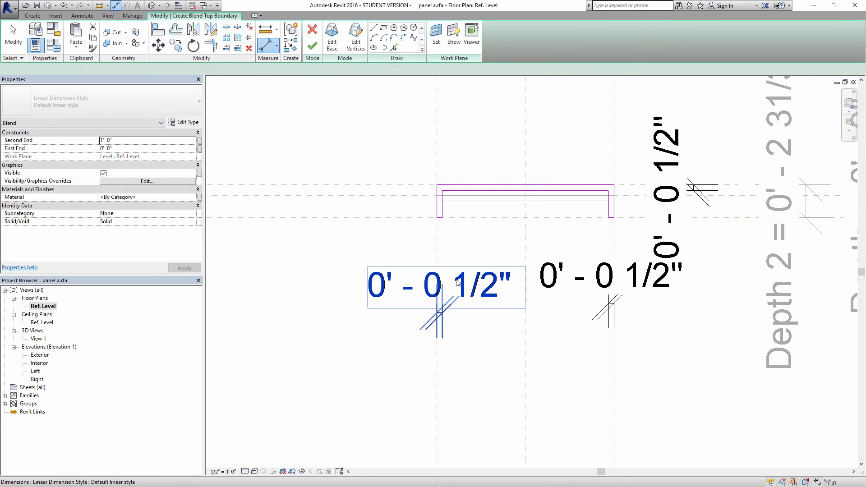
- Lock the three thickness dimensions of the top outline
left_click(457, 283)
scroll(461, 397, "down", 3)
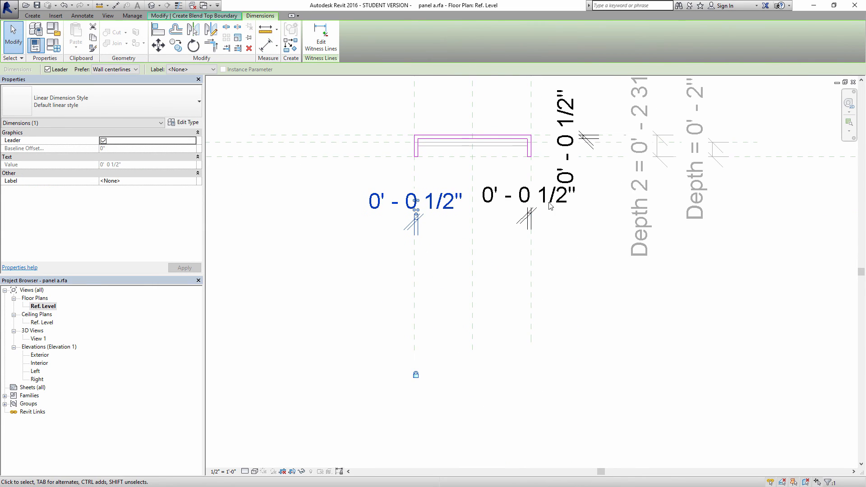
left_click(550, 204)
left_click(568, 139)
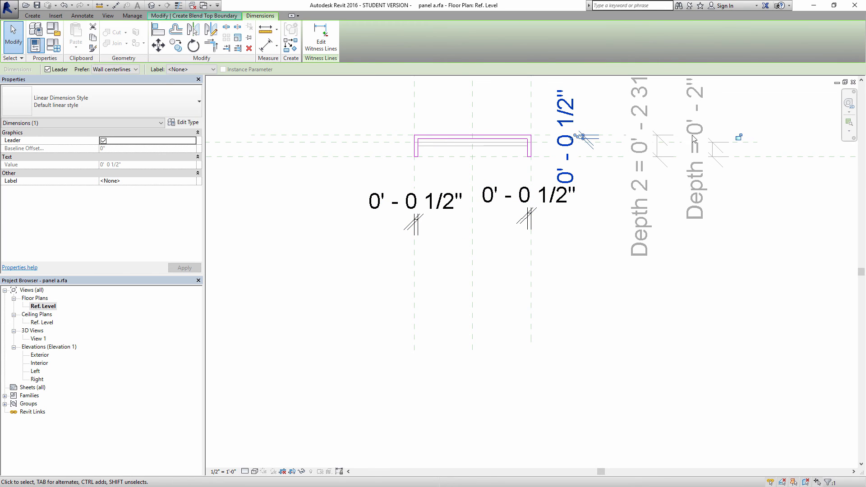
left_click(738, 138)
middle_click_drag(576, 253, 520, 354)
scroll(414, 207, "up", 3)
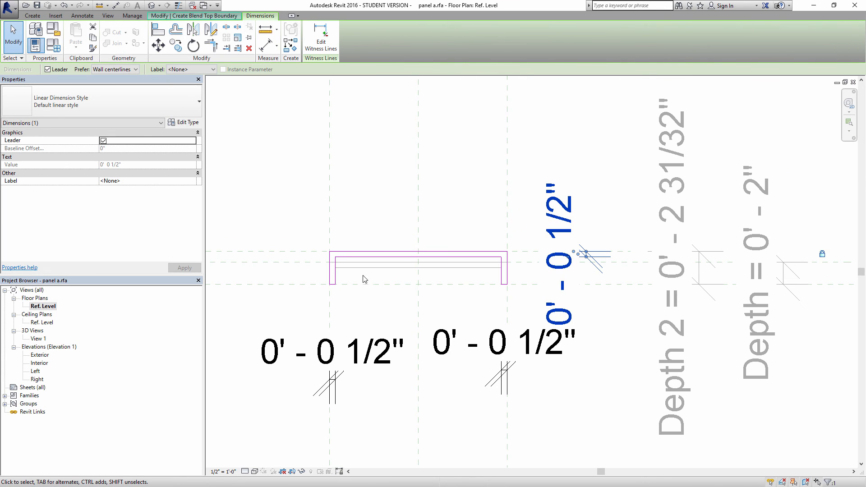
scroll(474, 269, "up", 2)
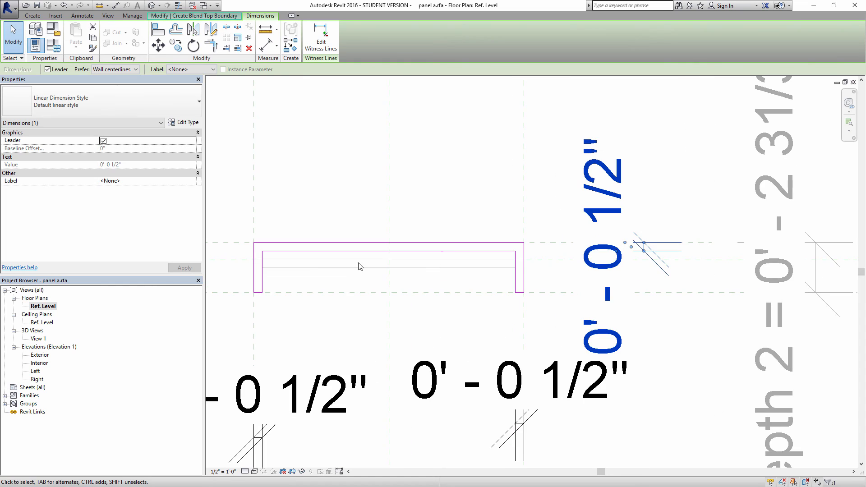
- Deselect the thickness dimension and finish the blend's top boundary sketch
scroll(498, 273, "down", 1)
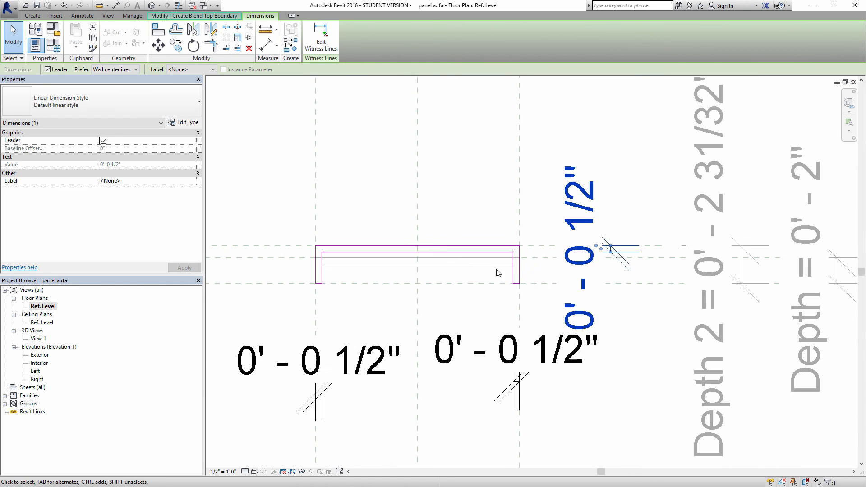
left_click(380, 189)
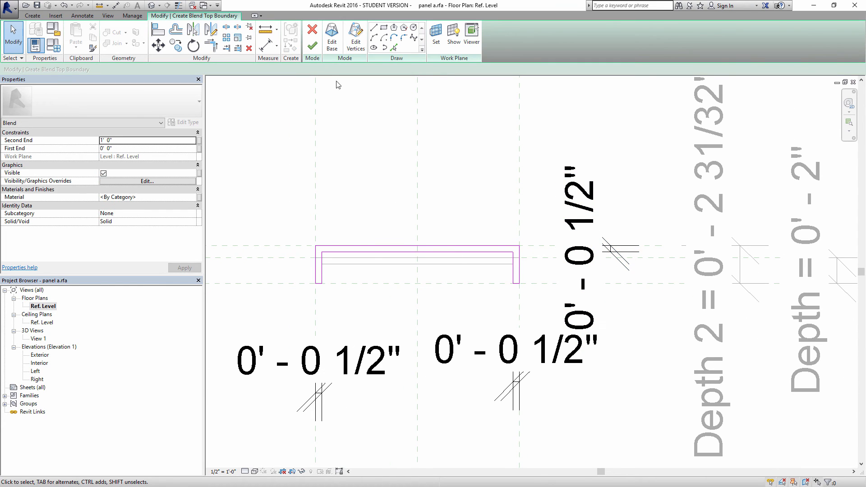
left_click(315, 46)
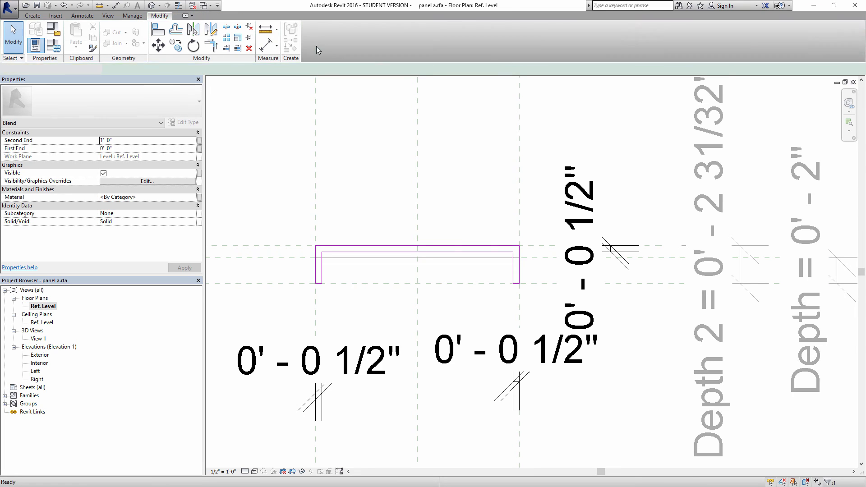
- Show the finished blend in the default 3D view with the Shaded visual style and examine it from the back
left_click(152, 6)
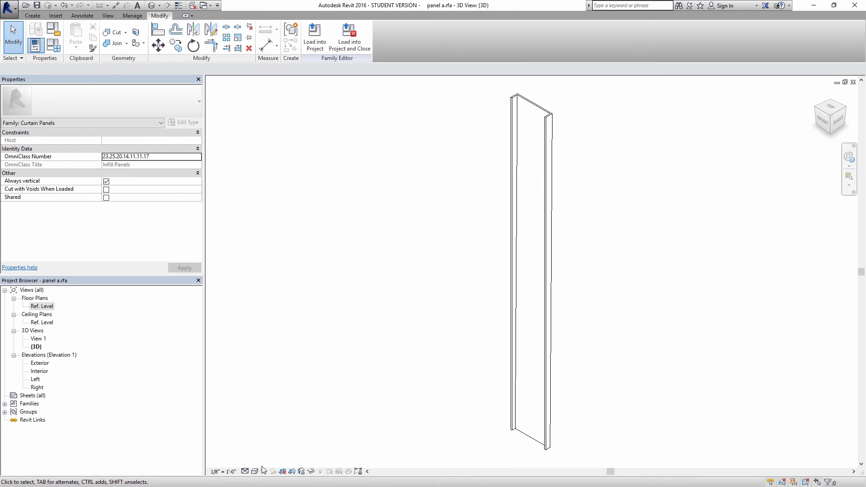
left_click(254, 472)
left_click(279, 435)
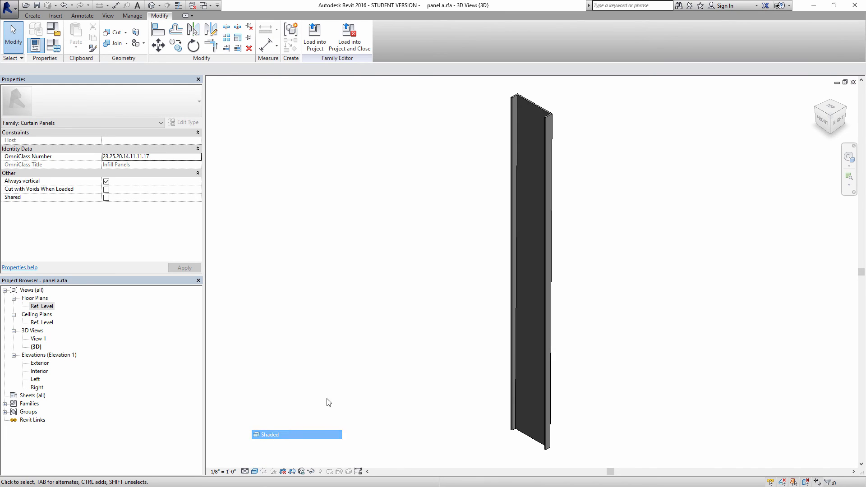
middle_click_drag(571, 338, 451, 332, "shift")
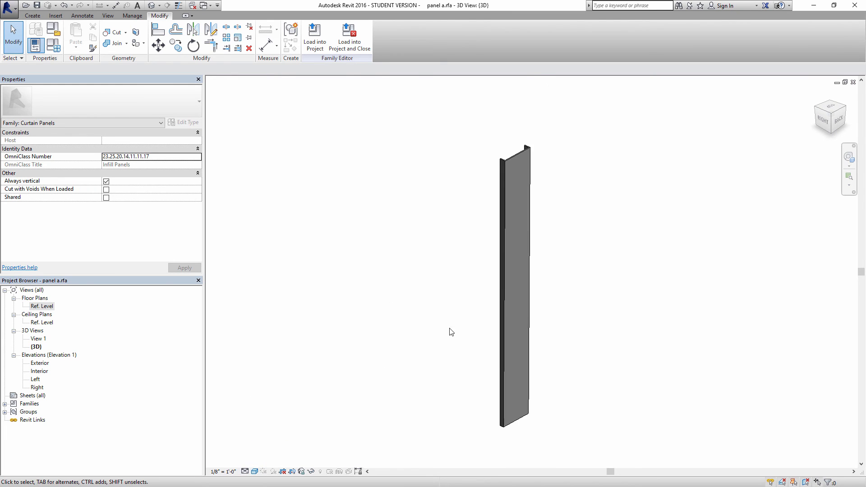
middle_click_drag(351, 281, 370, 282, "shift")
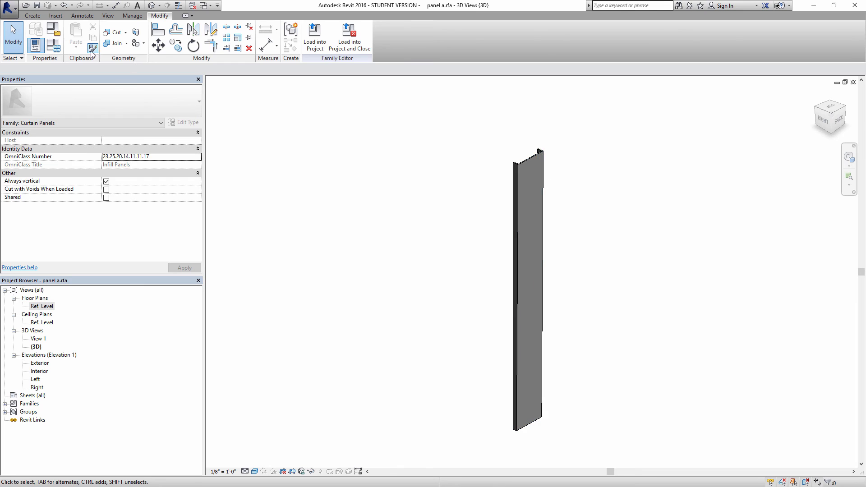
- Set Depth to 10" and Depth 2 to 2" for the Depth Panel C type
left_click(513, 266)
left_click(55, 47)
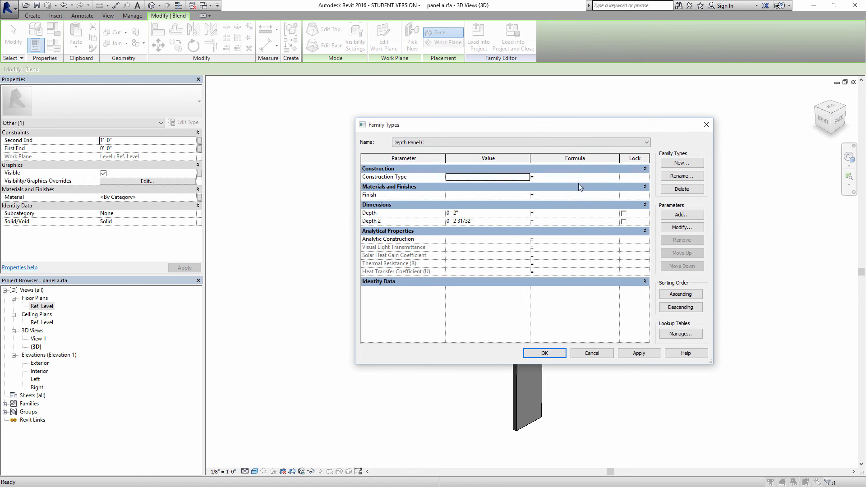
left_click_drag(484, 131, 203, 123)
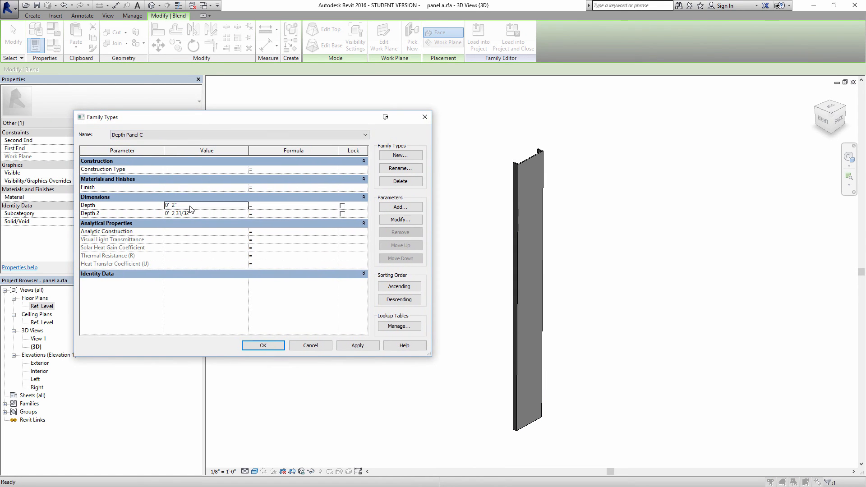
left_click(189, 206)
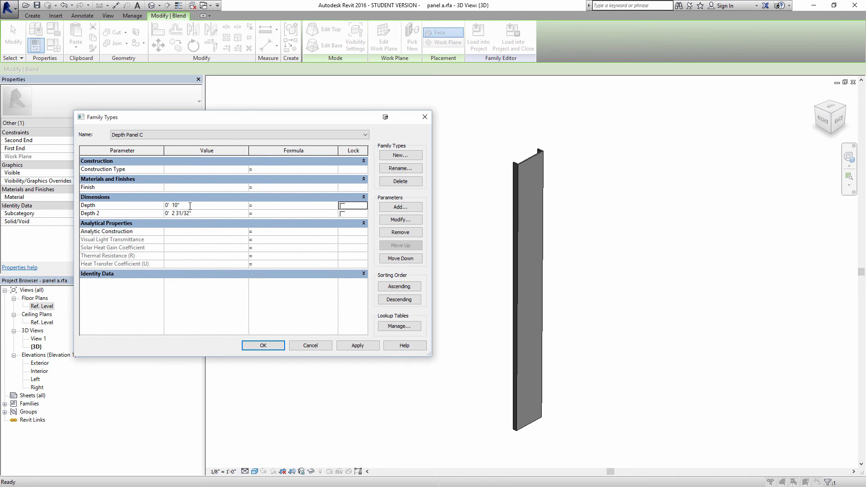
key("Down")
type("2")
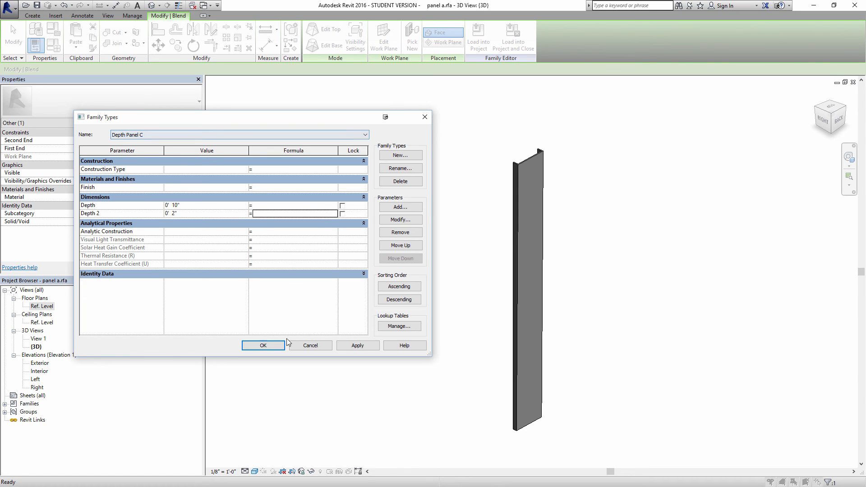
left_click(266, 346)
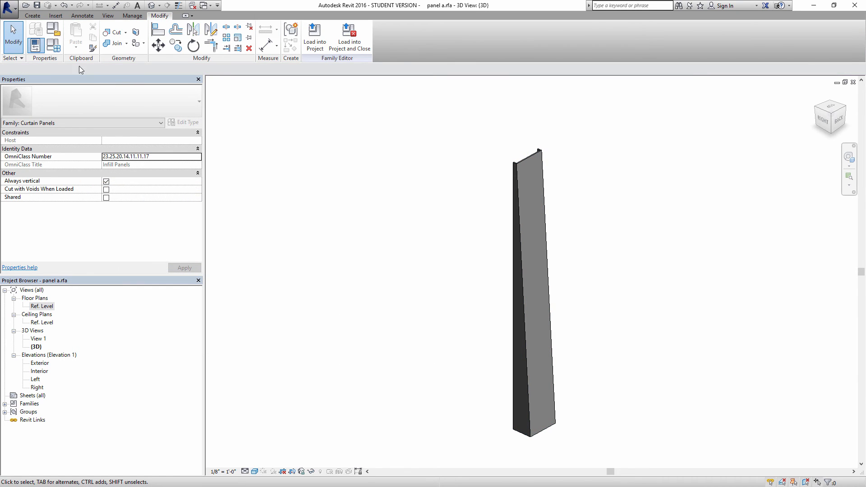
- Set Depth to 4" and Depth 2 to 14" for the Depth Panel B type and apply the values
left_click(53, 45)
left_click(238, 136)
left_click(193, 149)
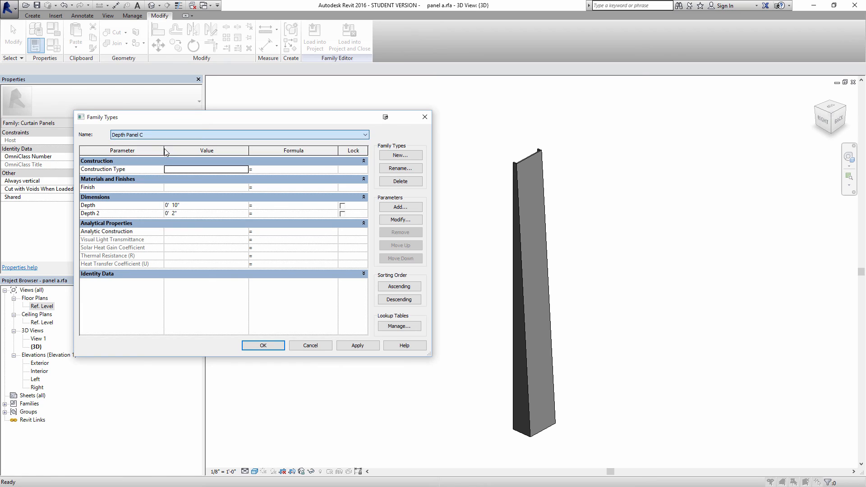
left_click(182, 206)
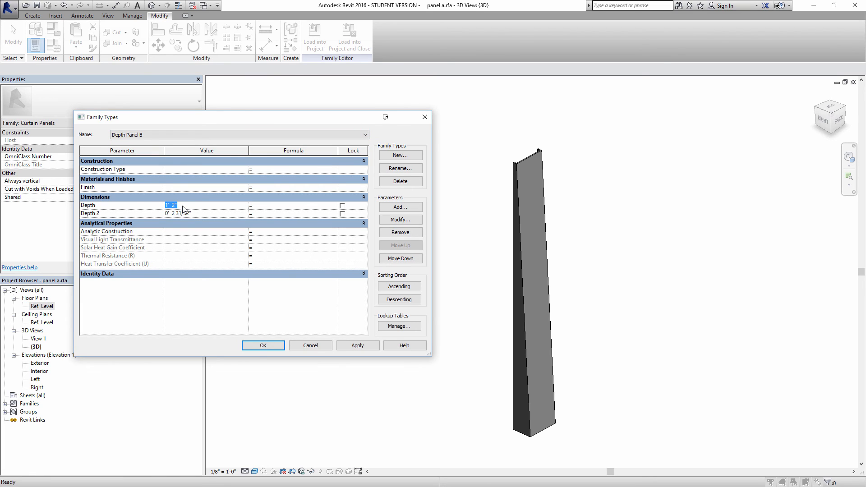
key("Down")
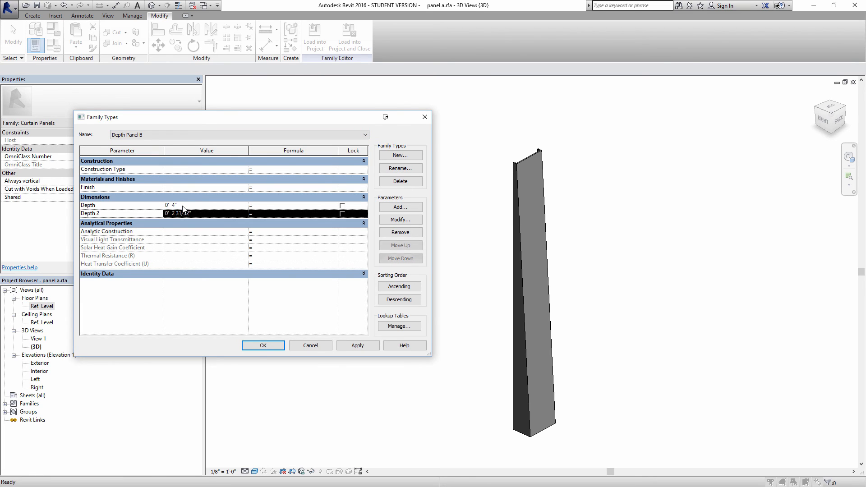
key("Right")
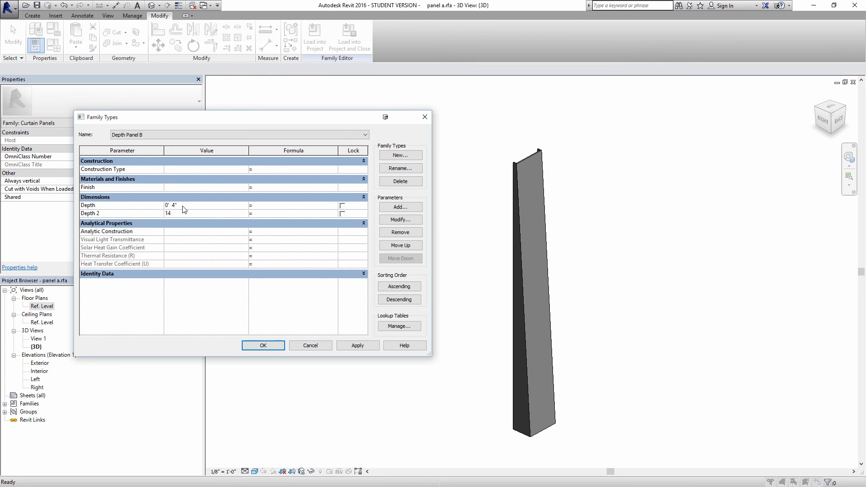
left_click(358, 345)
- Switch to the Depth Panel A type and open its Depth value for editing
left_click(187, 136)
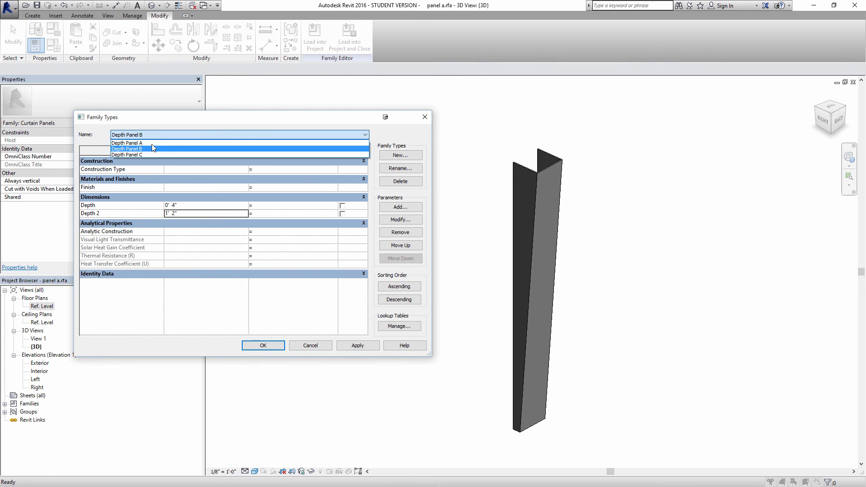
left_click(187, 141)
left_click(193, 206)
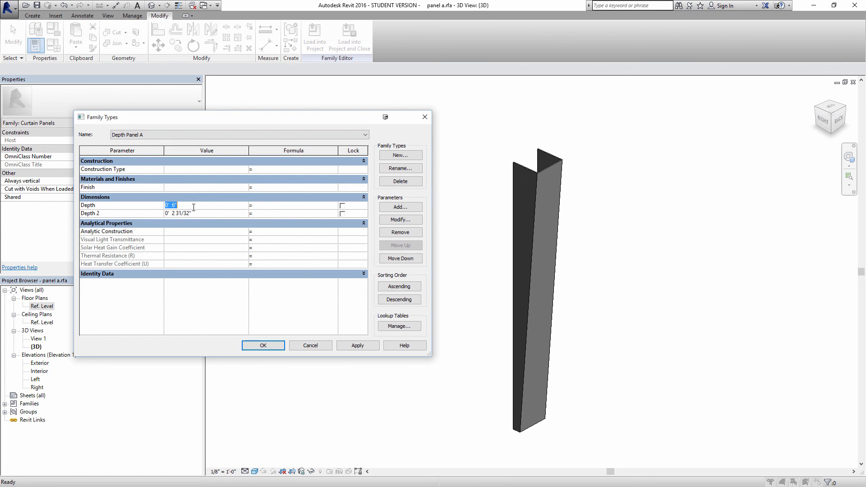
- Try to apply a Depth 2 value of 1/2" to the Depth Panel A type
key("Tab")
key("Tab")
key("Tab")
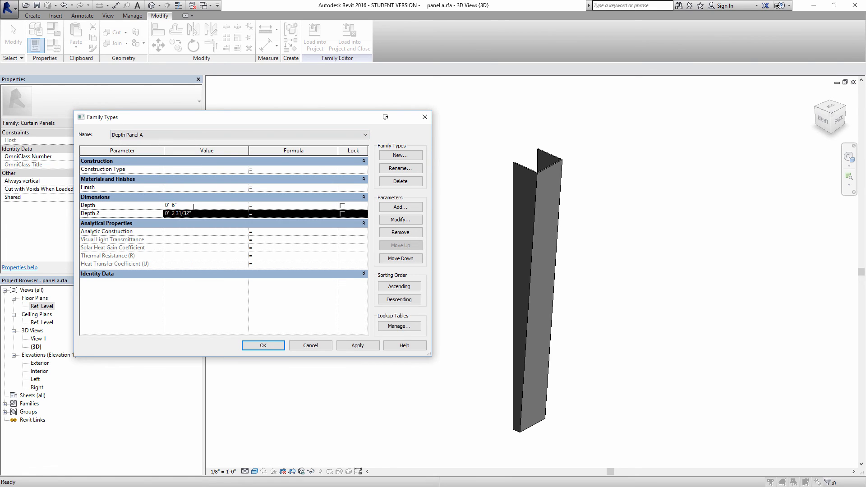
key("shift+Tab")
key("shift+Tab")
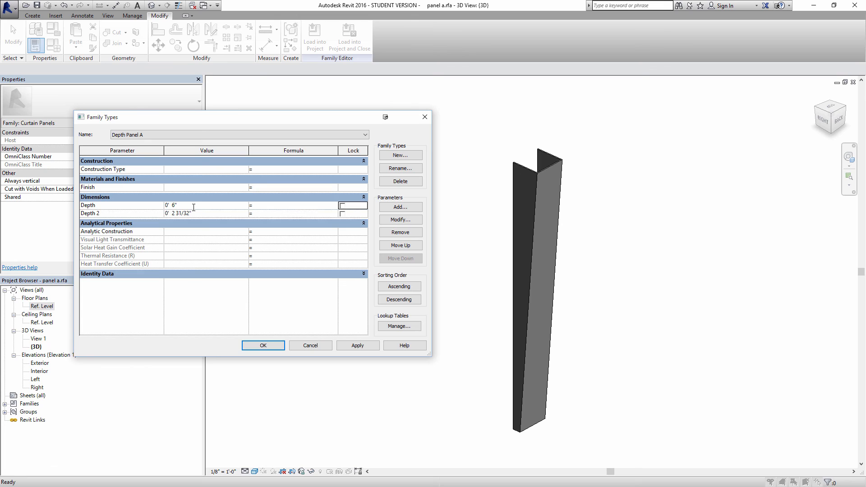
key("Tab")
key("Tab")
key("Tab")
key("shift+Tab")
type(".5\"")
key("Tab")
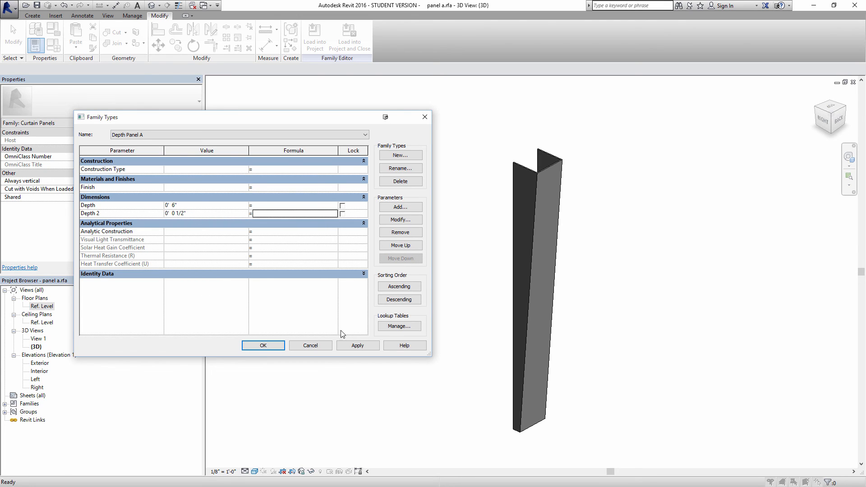
left_click(356, 345)
left_click(329, 271)
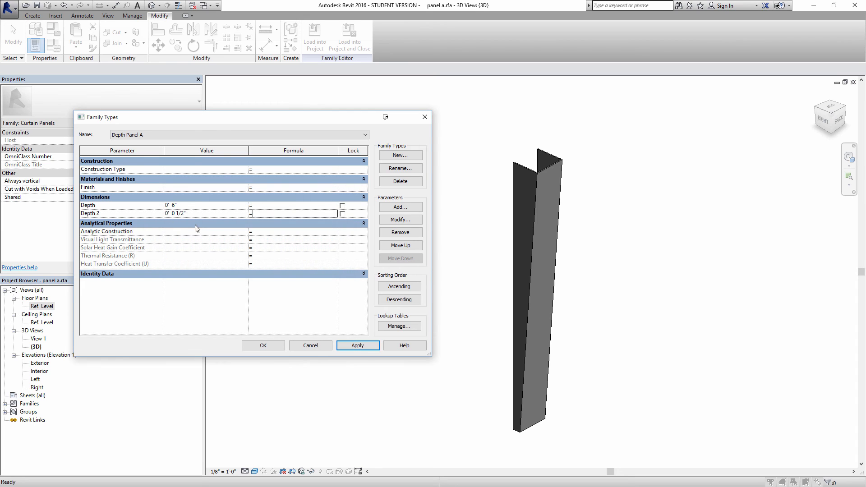
- Set Depth 2 of Depth Panel A to 3/4" and accept the family types
left_click(192, 214)
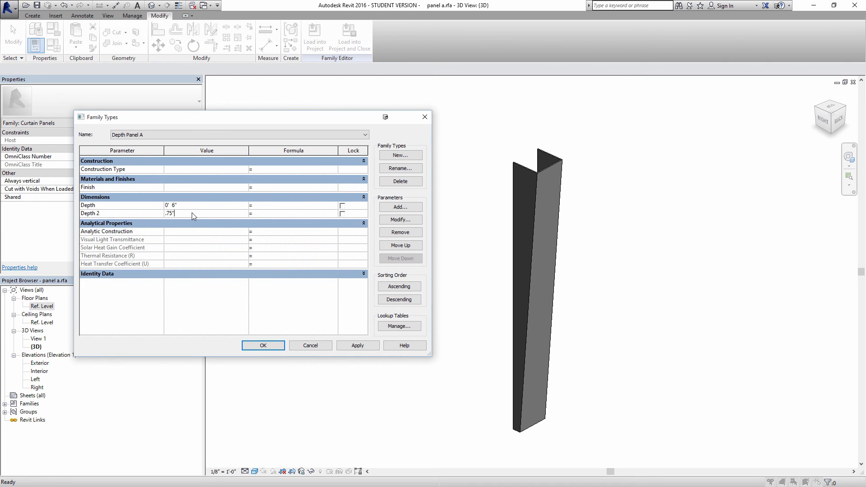
left_click(345, 347)
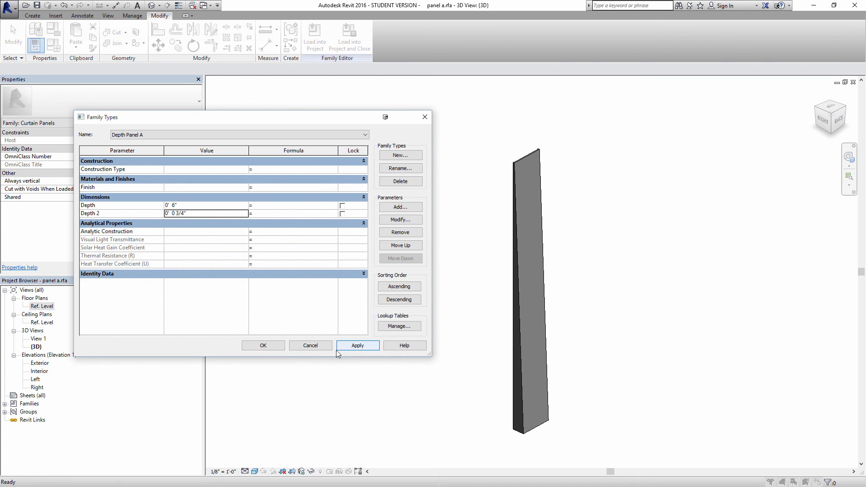
left_click(276, 347)
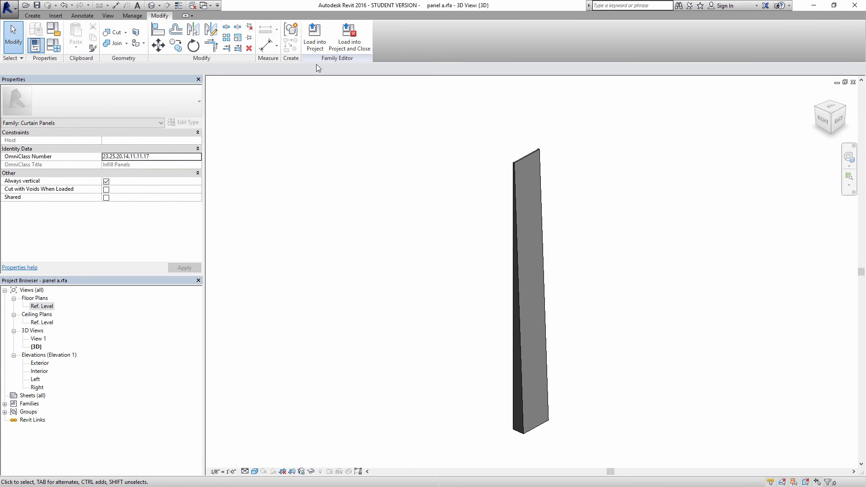
- Load the panel family into Project1, overwriting the existing version and its parameter values
left_click(314, 40)
left_click(417, 312)
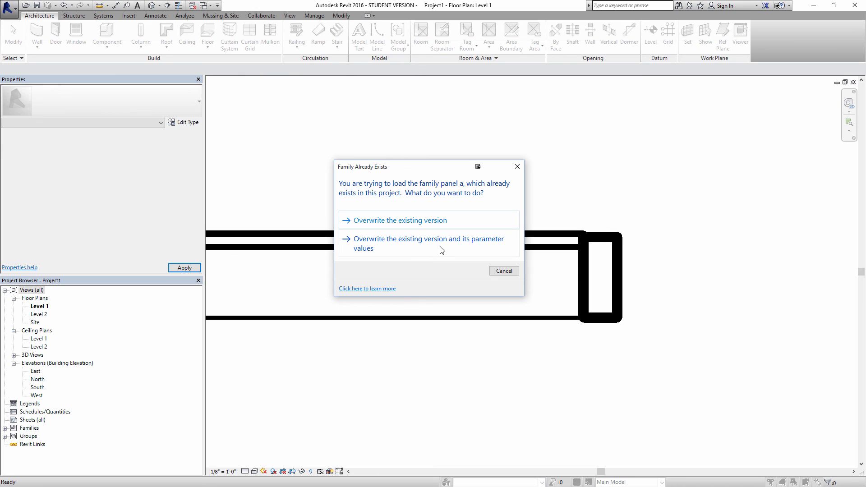
left_click(440, 243)
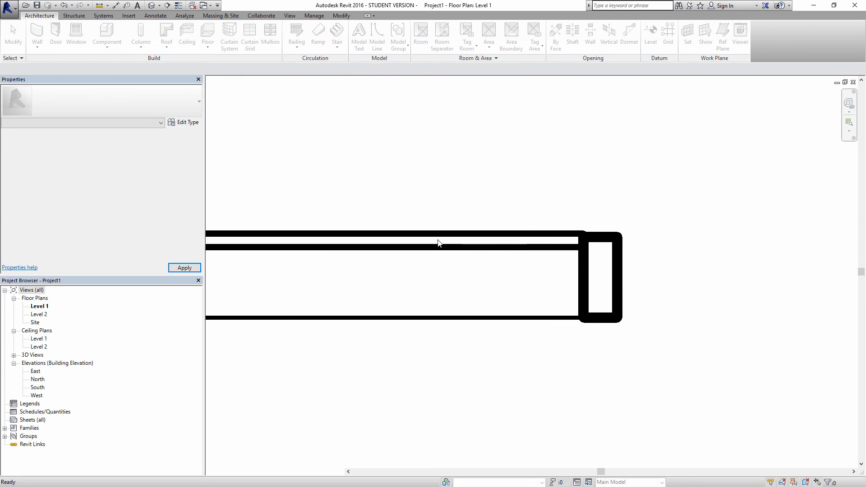
- Examine the reloaded depth panels in the project's 3D view, dismissing the save reminder and checking how their tops meet the curtain wall frame
left_click(153, 6)
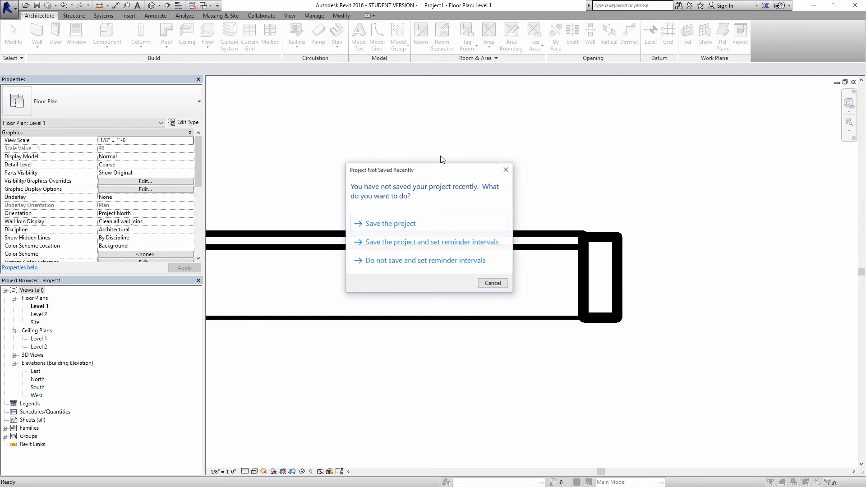
left_click(491, 283)
scroll(625, 124, "down", 2)
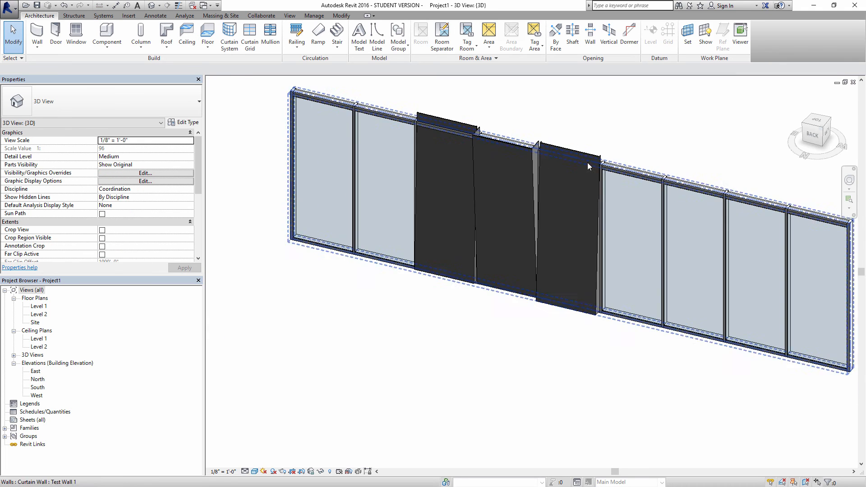
middle_click_drag(587, 163, 597, 106, "shift")
middle_click_drag(513, 146, 565, 127, "shift")
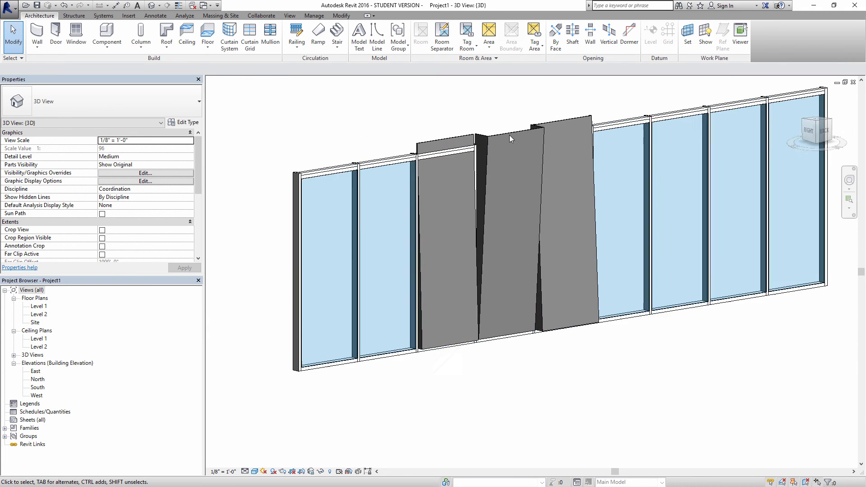
scroll(483, 135, "up", 3)
middle_click_drag(496, 144, 514, 167, "shift")
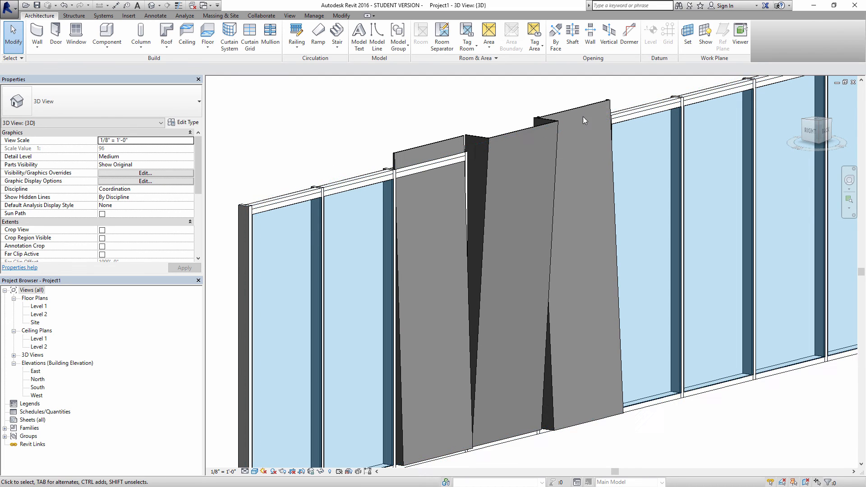
middle_click_drag(572, 119, 531, 162, "shift")
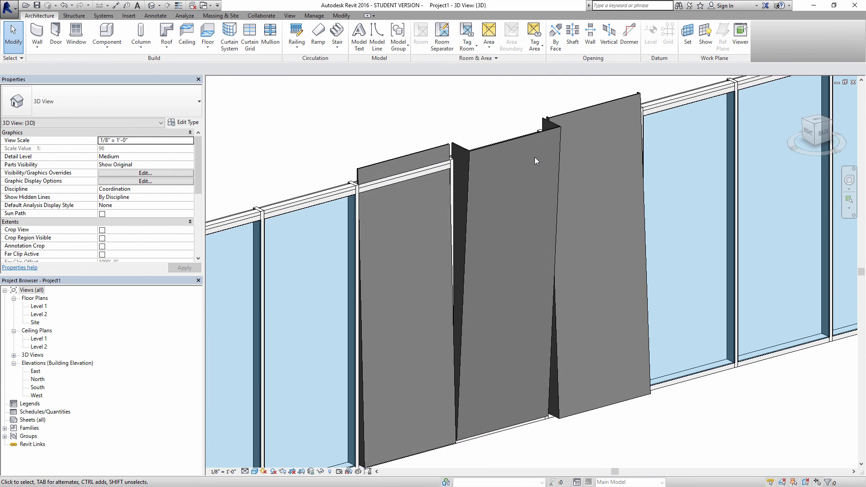
- Open the depth panel family for editing in its Left elevation and compare the blend's top with the Top reference plane
double_click(535, 157)
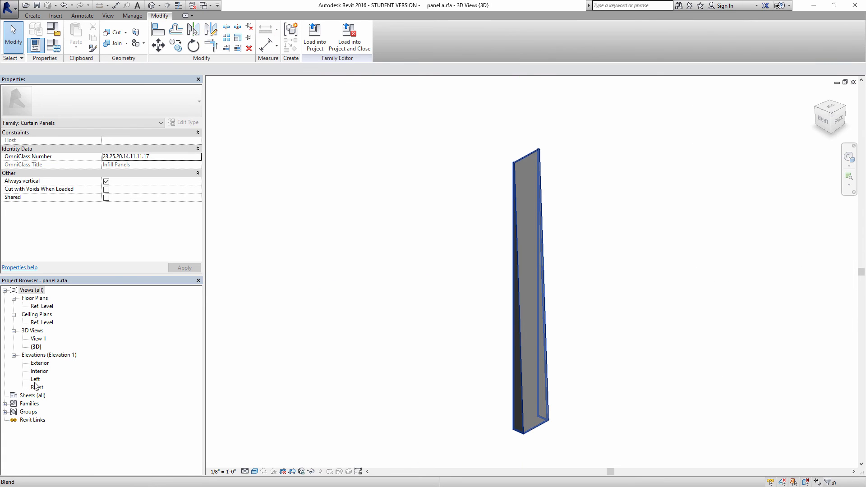
double_click(35, 379)
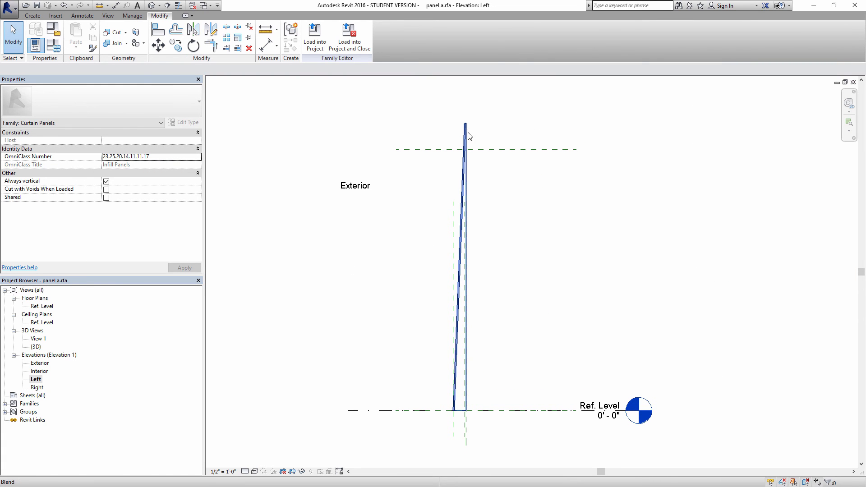
left_click(479, 151)
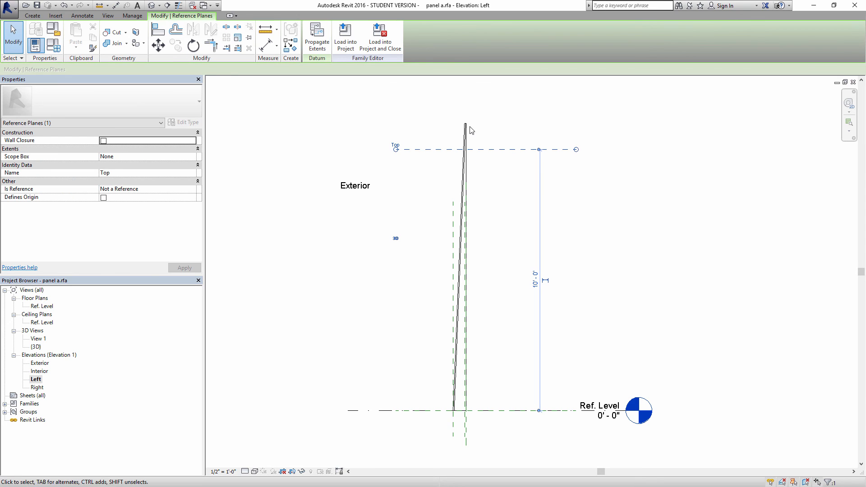
left_click(468, 116)
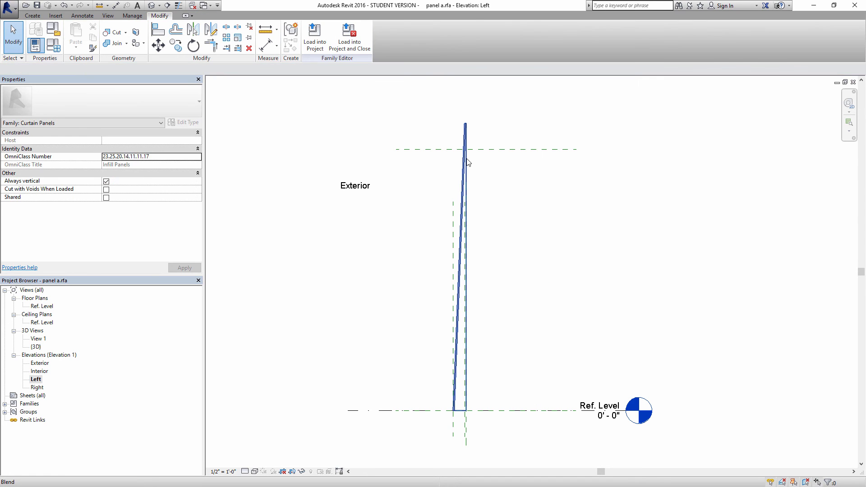
left_click(466, 162)
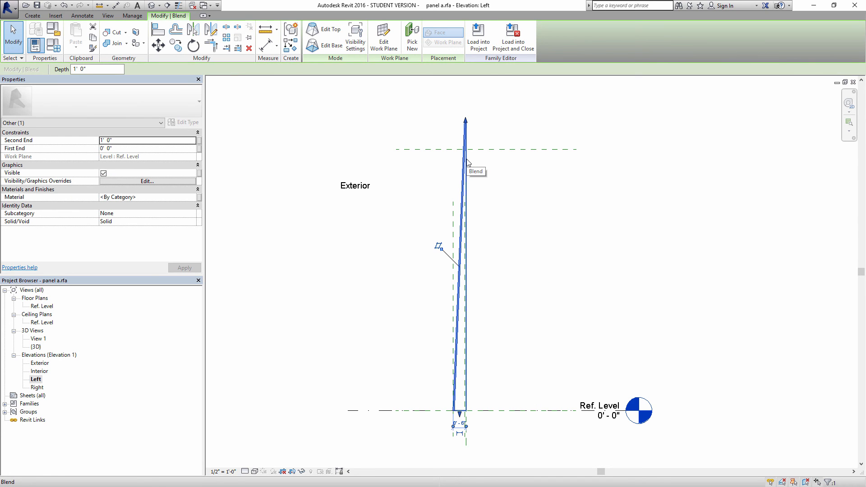
- Align the top edge of the blend to the Top reference plane in the Left elevation
key("a")
key("l")
left_click(491, 150)
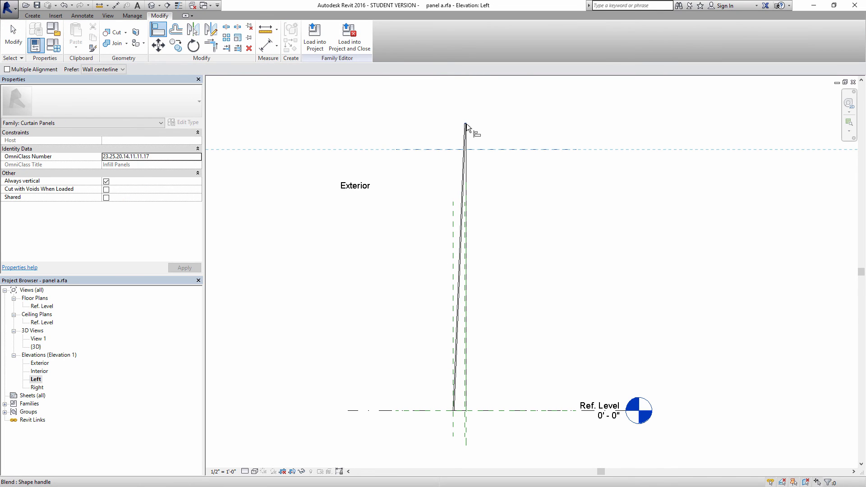
left_click(466, 126)
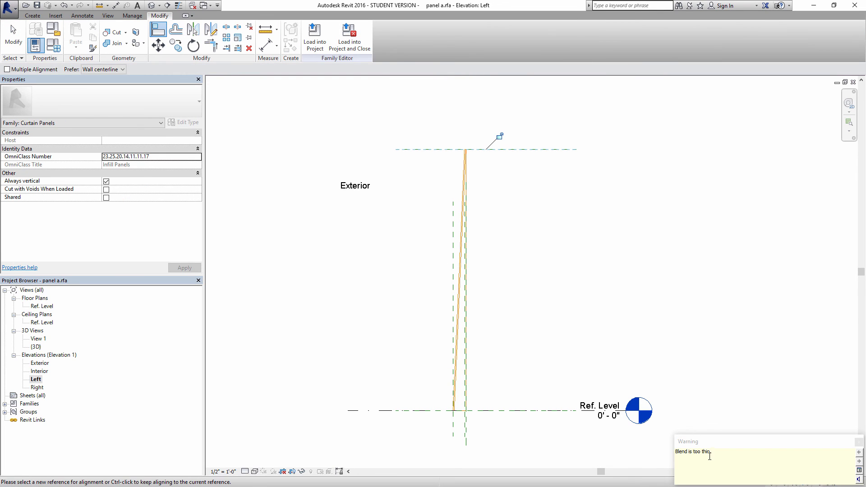
key("Escape")
key("Escape")
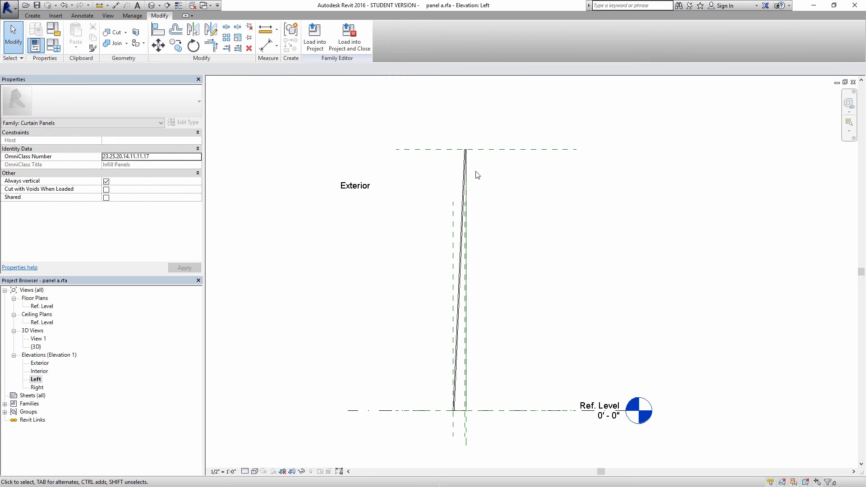
- Recheck the alignment between the blend's top edge and the Top reference plane
left_click(467, 165)
key("Escape")
key("a")
key("l")
left_click(494, 149)
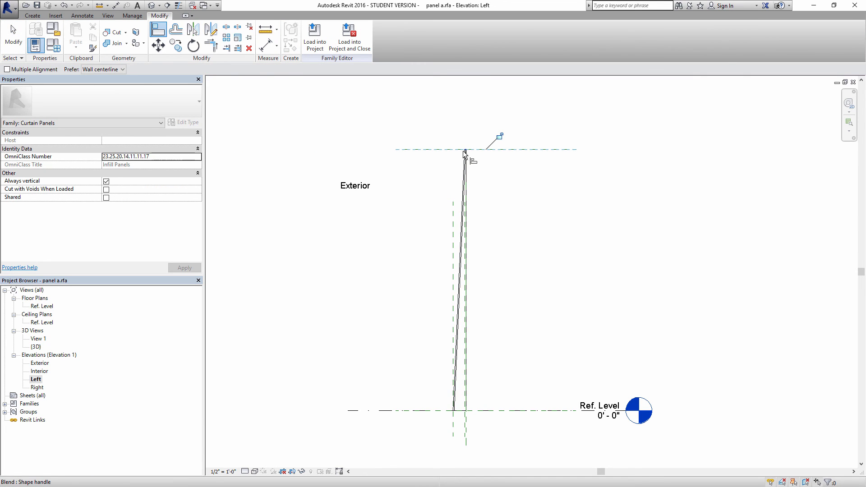
key("Escape")
key("Escape")
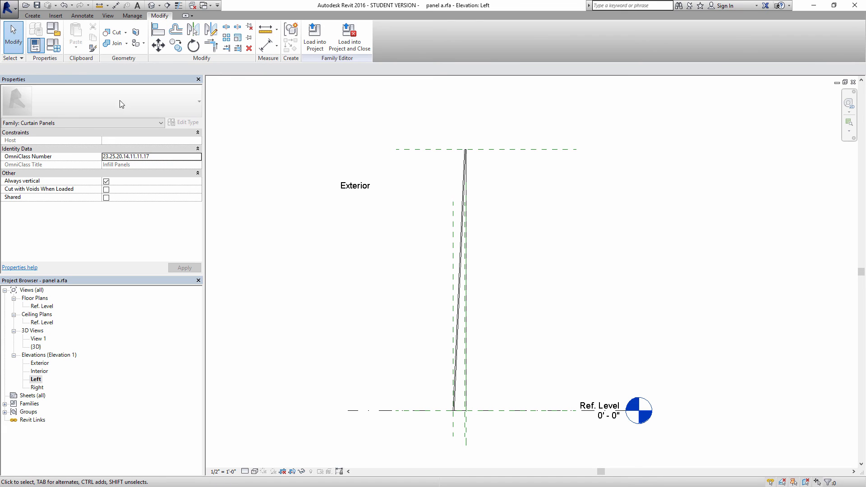
- Flex the family by applying the Depth Panel B and Depth Panel C types in turn, and accept the family types
left_click(54, 46)
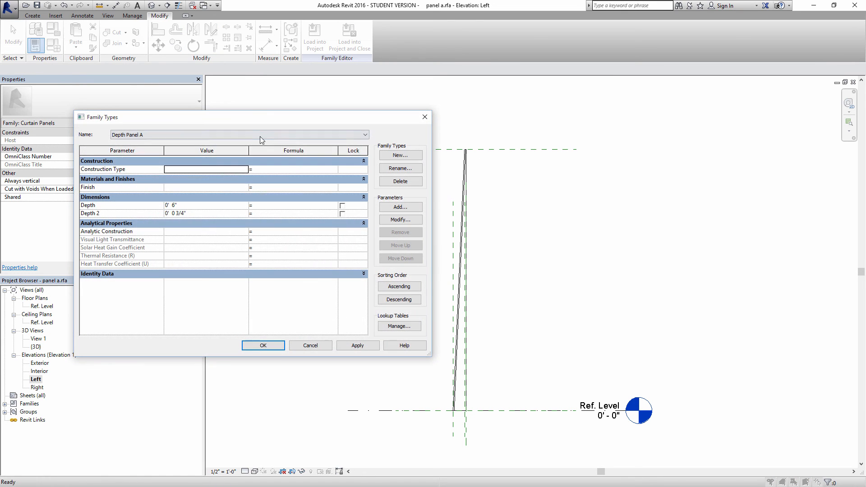
left_click(260, 135)
left_click(156, 148)
left_click(357, 345)
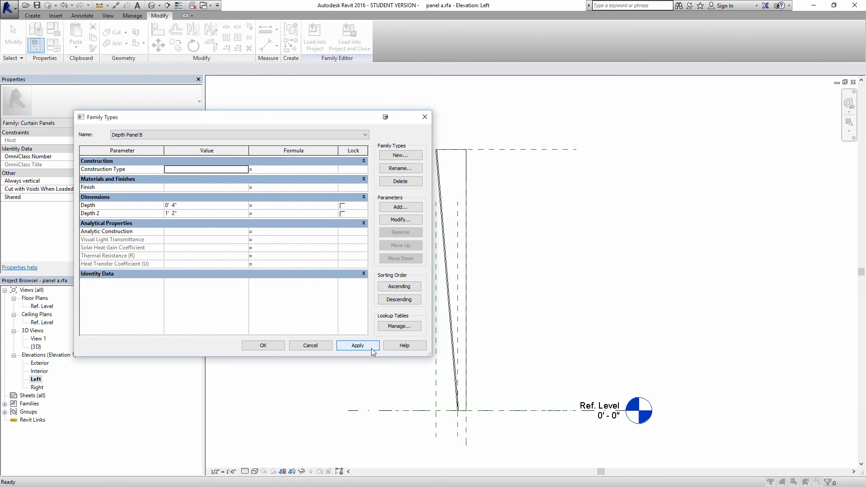
left_click(216, 135)
left_click(194, 154)
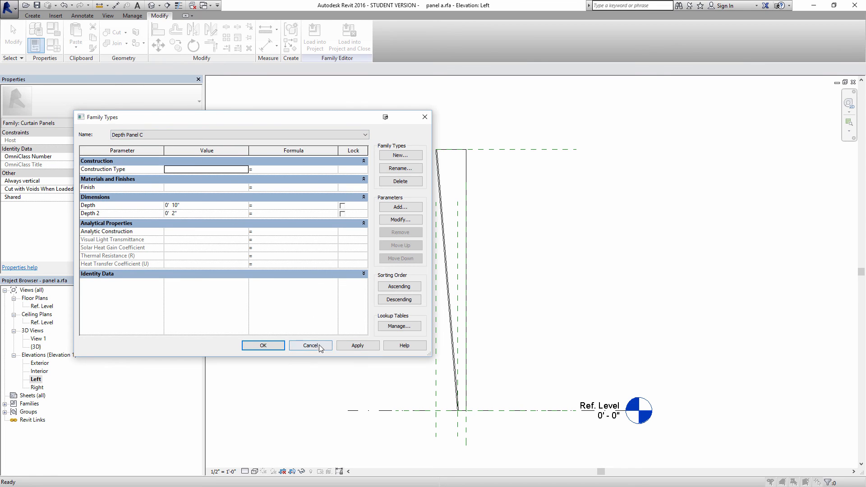
left_click(358, 345)
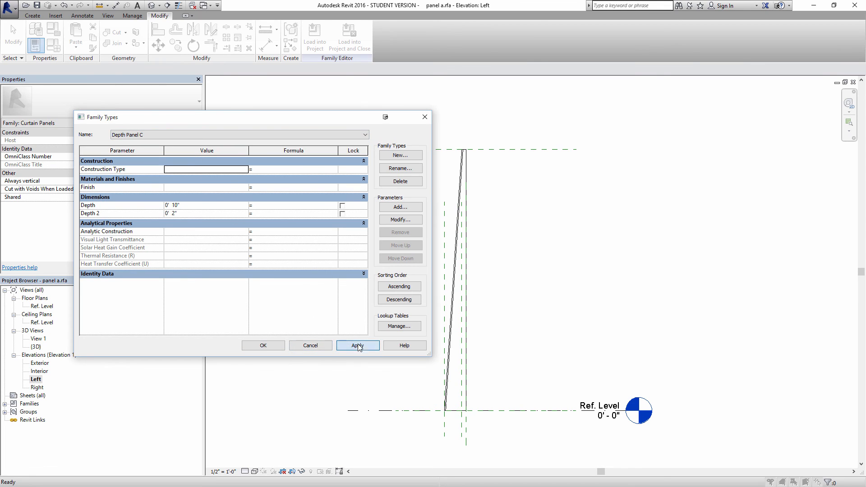
left_click(263, 346)
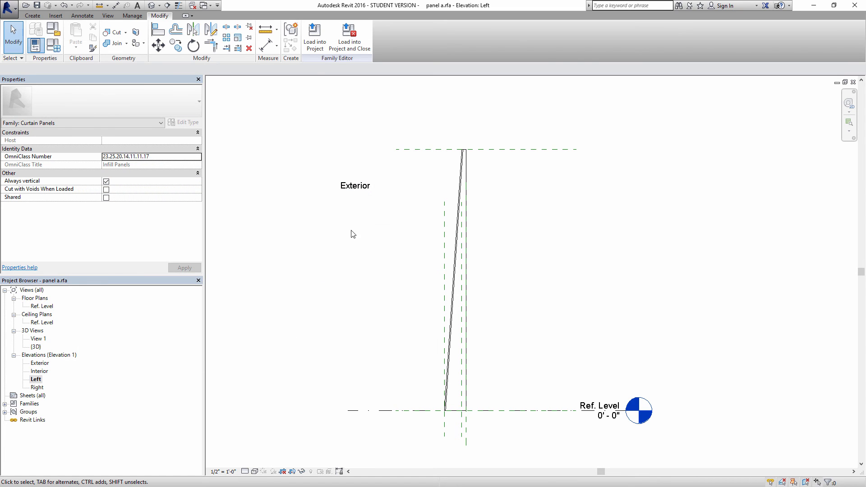
- Load the realigned panel family into Project1, overwriting the existing version
left_click(319, 47)
left_click(393, 321)
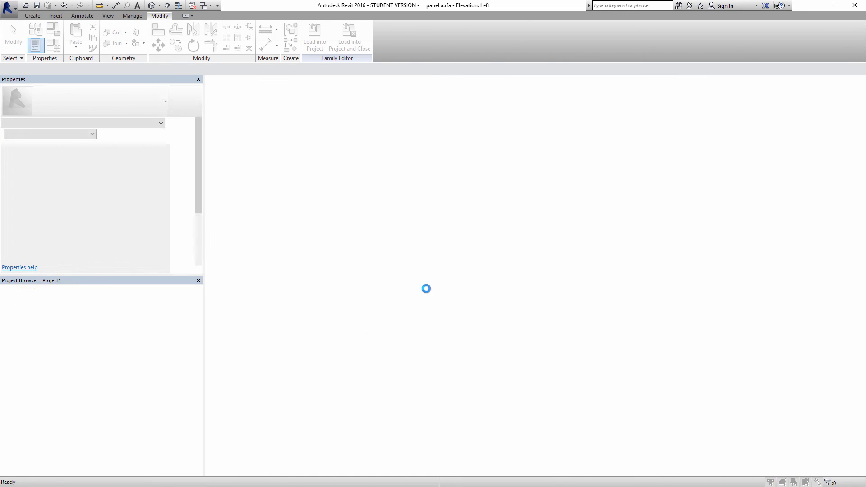
left_click(414, 247)
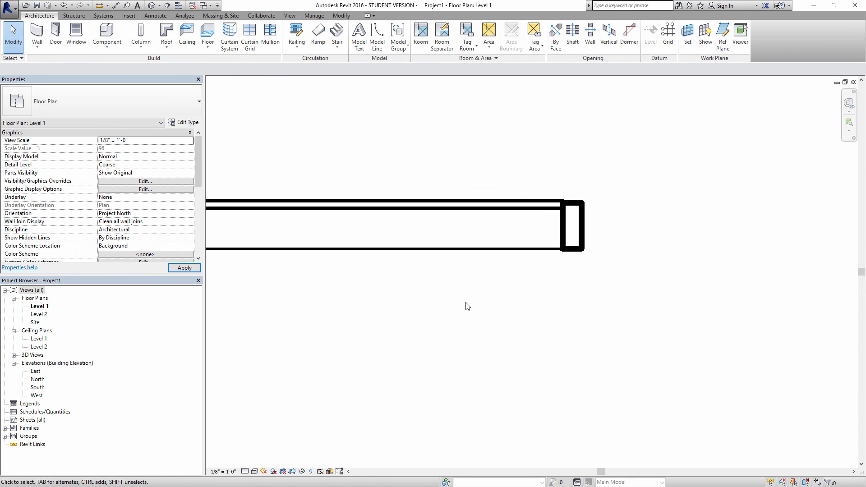
- Examine the reloaded depth panels from both sides in the project's 3D view, checking their tops against the head mullions
left_click(152, 6)
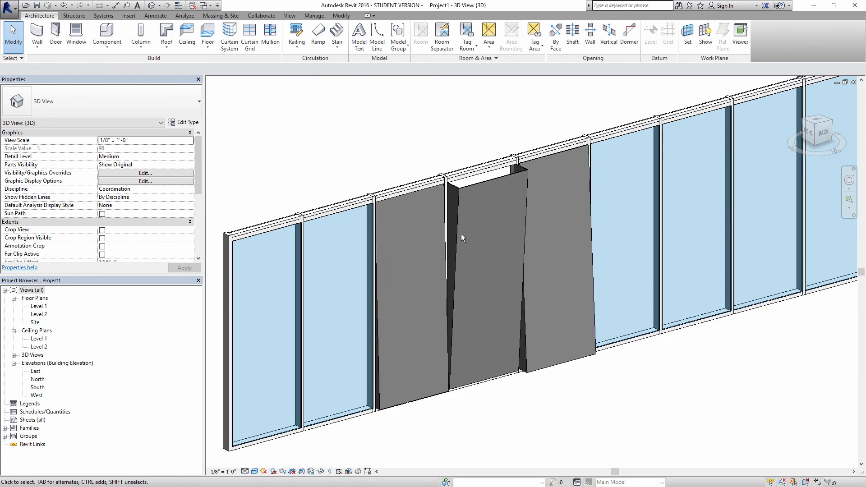
middle_click_drag(461, 233, 717, 189, "shift")
middle_click_drag(390, 251, 481, 193, "shift")
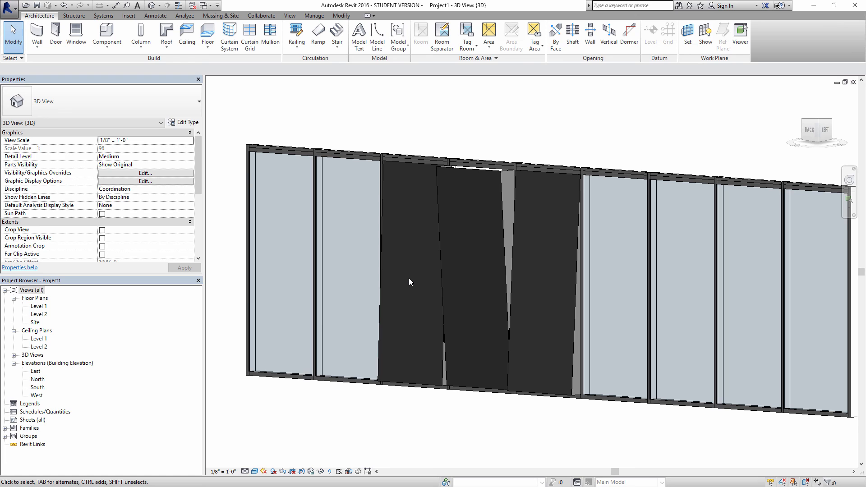
left_click(627, 171)
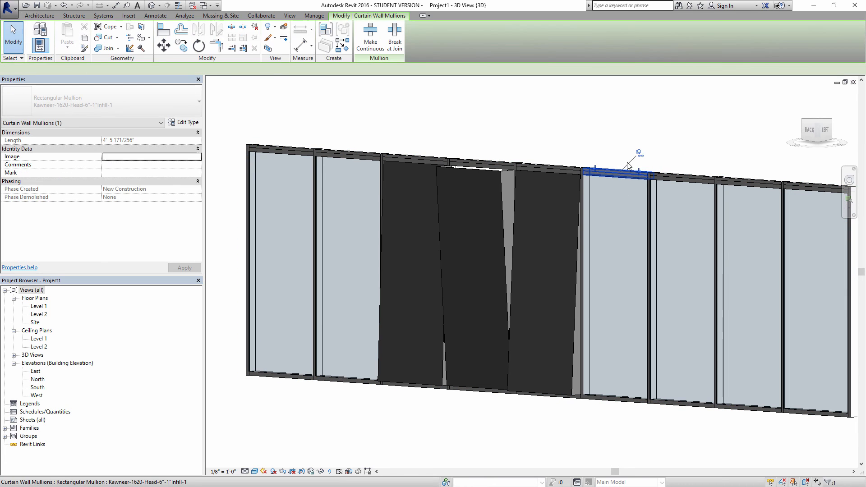
left_click(433, 126)
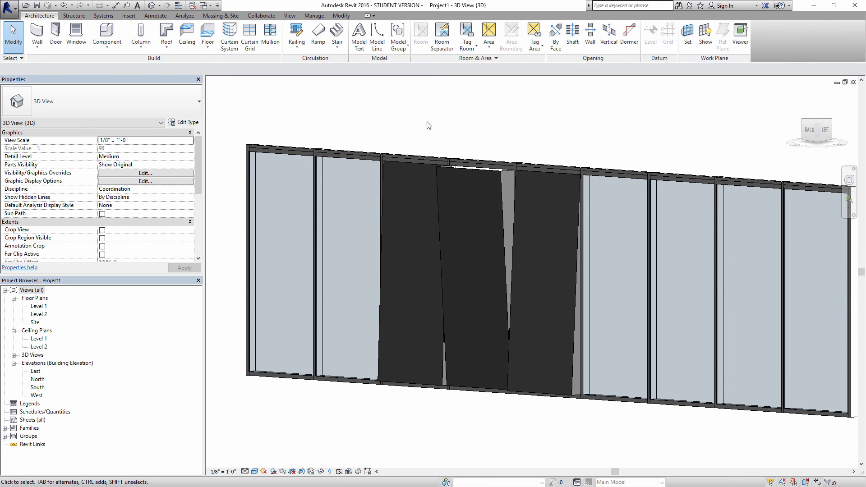